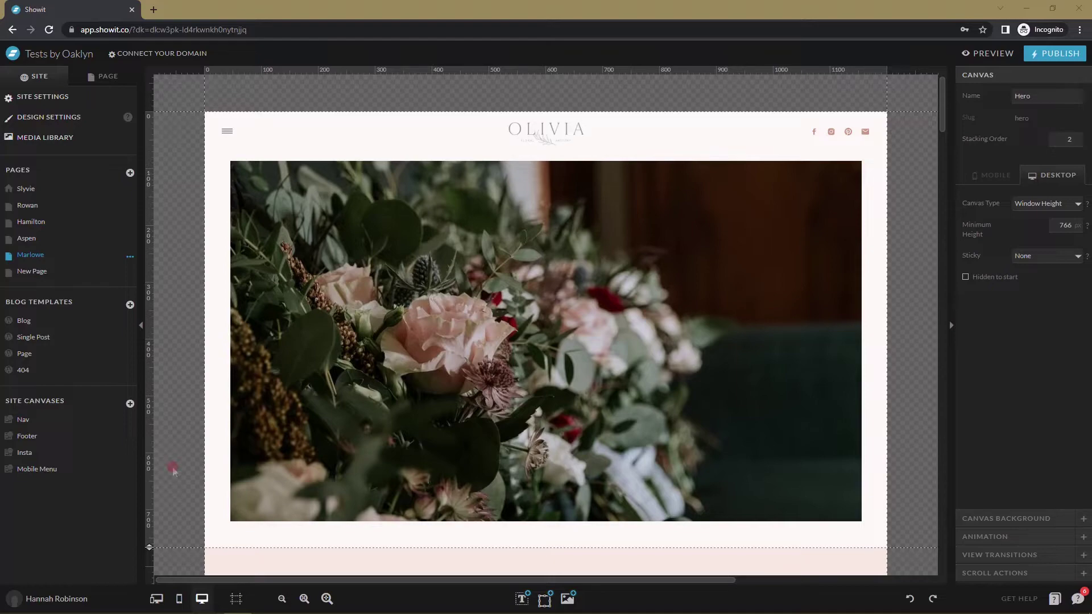
Look over the Marlowe page's canvases, from the framed hero image down to the Portfolio section.
{"action": "left_click", "coordinate": [676, 324]}
{"action": "scroll", "coordinate": [858, 350], "scroll_direction": "down", "scroll_amount": 10}
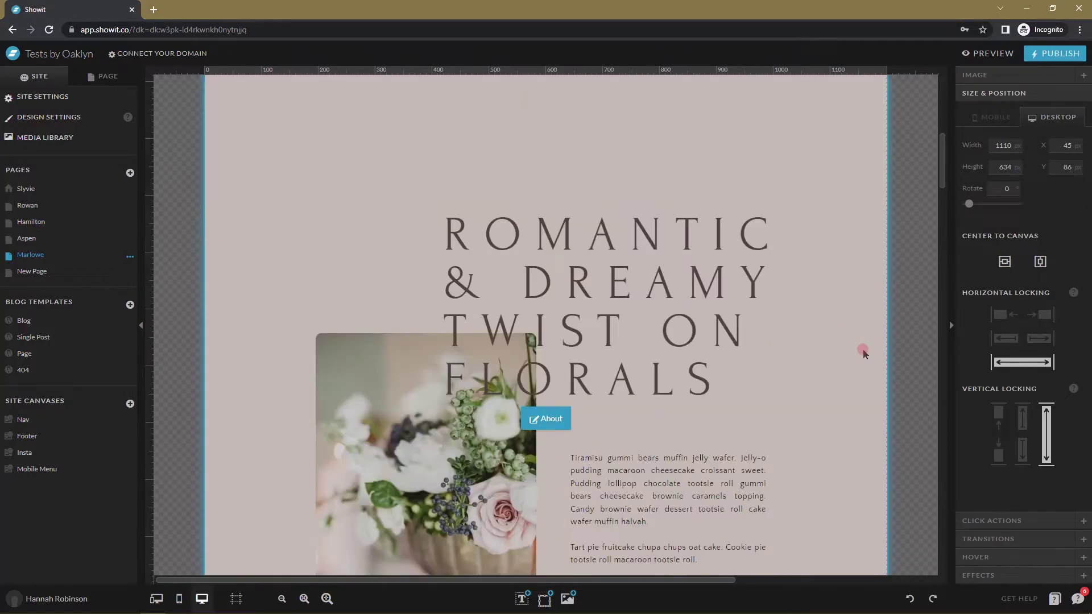
{"action": "scroll", "coordinate": [853, 358], "scroll_direction": "down", "scroll_amount": 5}
{"action": "scroll", "coordinate": [834, 361], "scroll_direction": "up", "scroll_amount": 15}
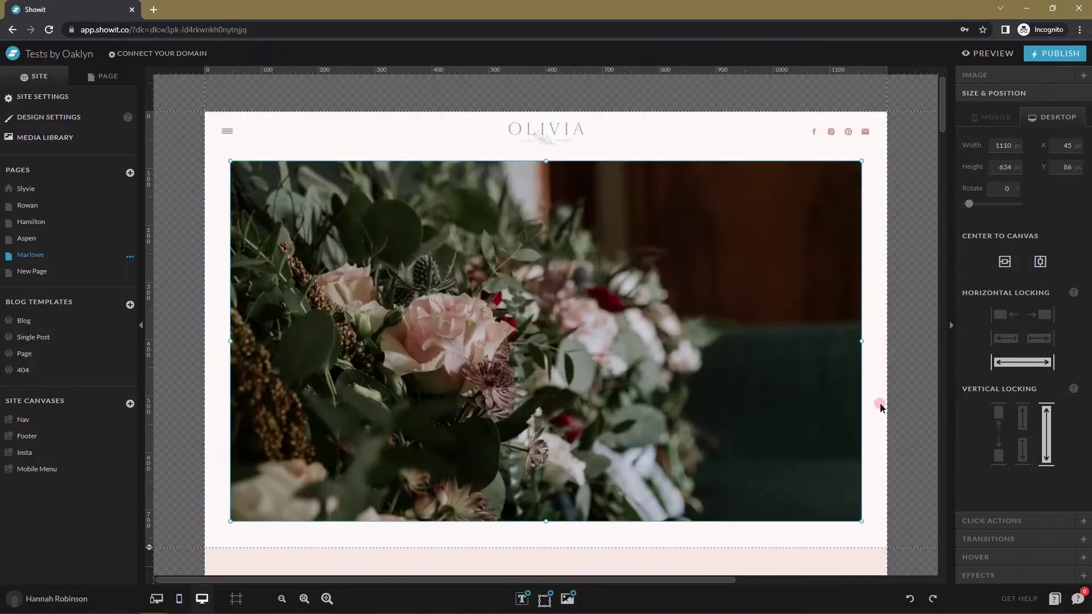
{"action": "left_click", "coordinate": [869, 404]}
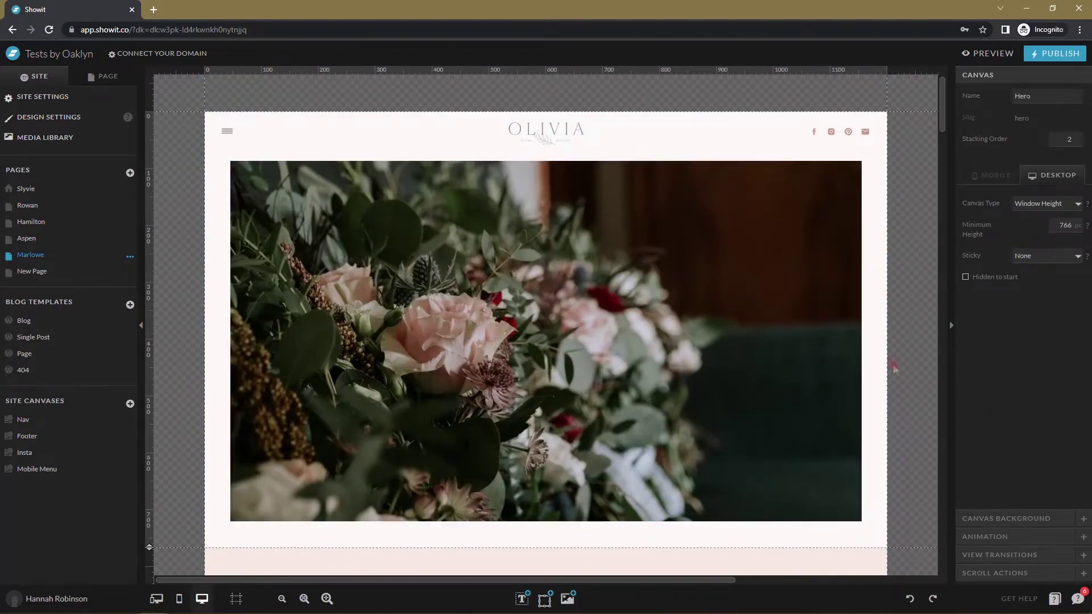
{"action": "scroll", "coordinate": [863, 350], "scroll_direction": "down", "scroll_amount": 1}
{"action": "scroll", "coordinate": [805, 320], "scroll_direction": "down", "scroll_amount": 10}
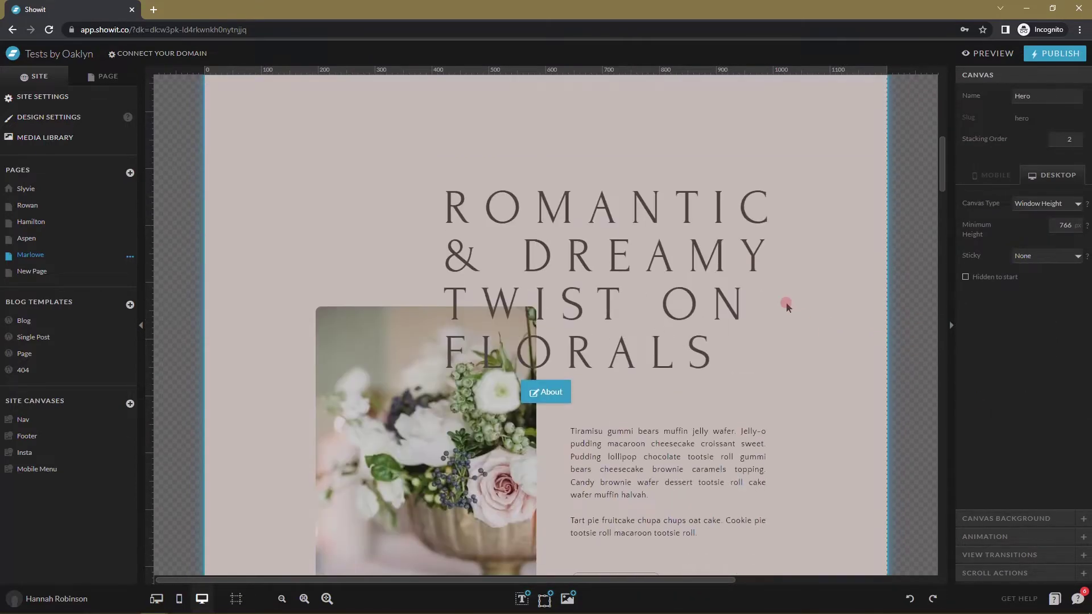
{"action": "scroll", "coordinate": [787, 307], "scroll_direction": "up", "scroll_amount": 10}
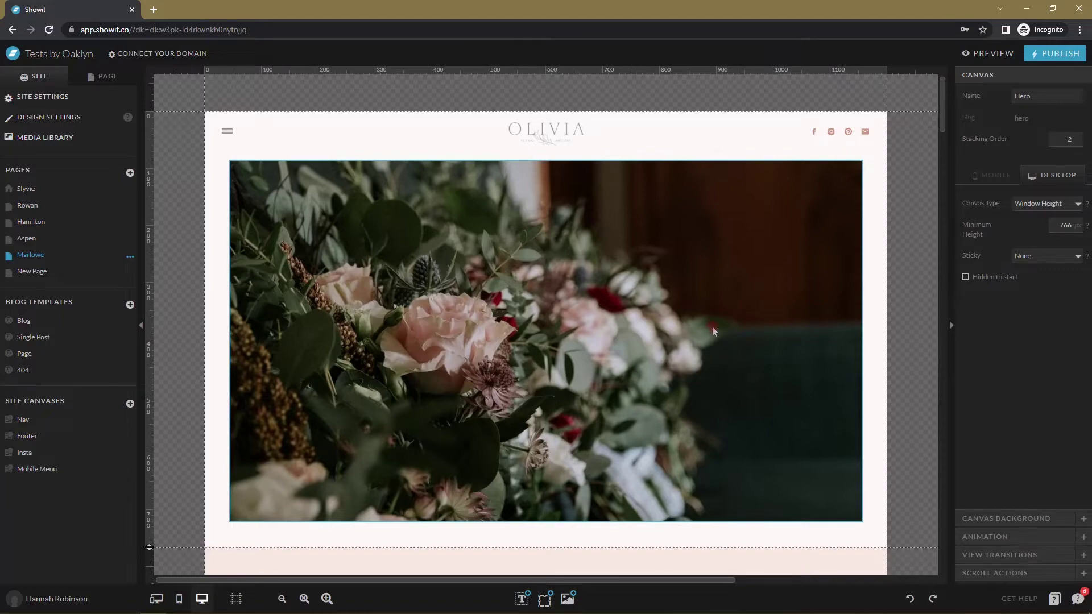
{"action": "scroll", "coordinate": [715, 332], "scroll_direction": "down", "scroll_amount": 5}
{"action": "scroll", "coordinate": [810, 335], "scroll_direction": "down", "scroll_amount": 15}
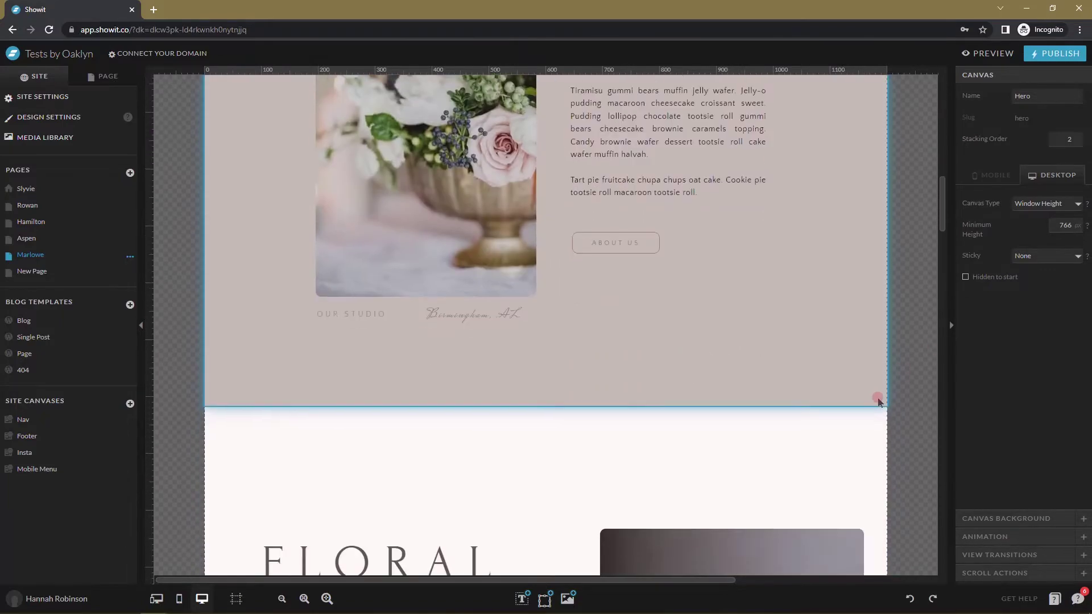
{"action": "scroll", "coordinate": [878, 401], "scroll_direction": "down", "scroll_amount": 5}
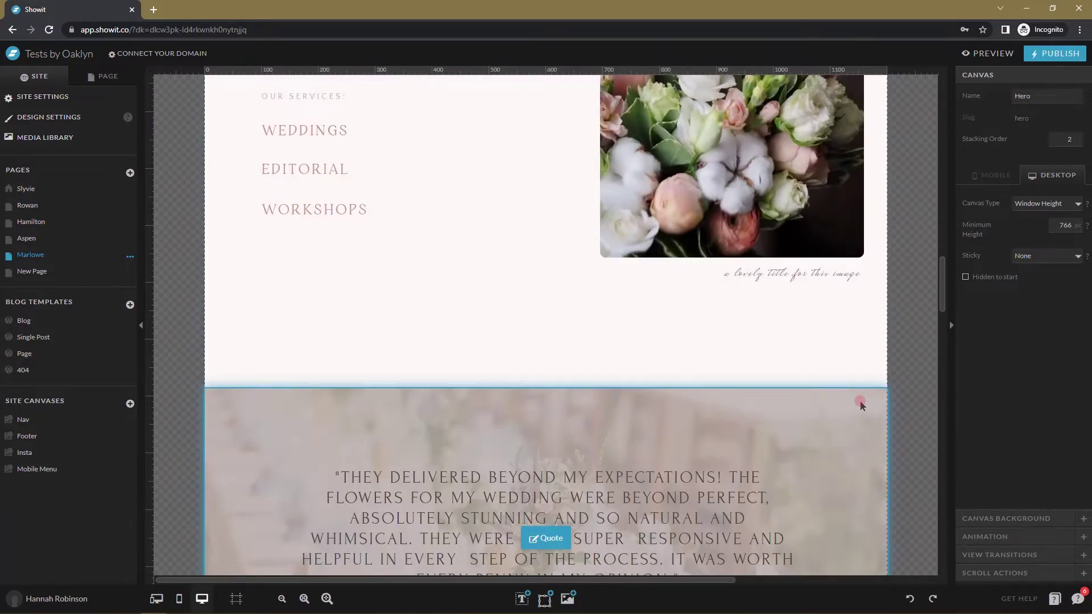
{"action": "scroll", "coordinate": [860, 406], "scroll_direction": "down", "scroll_amount": 6}
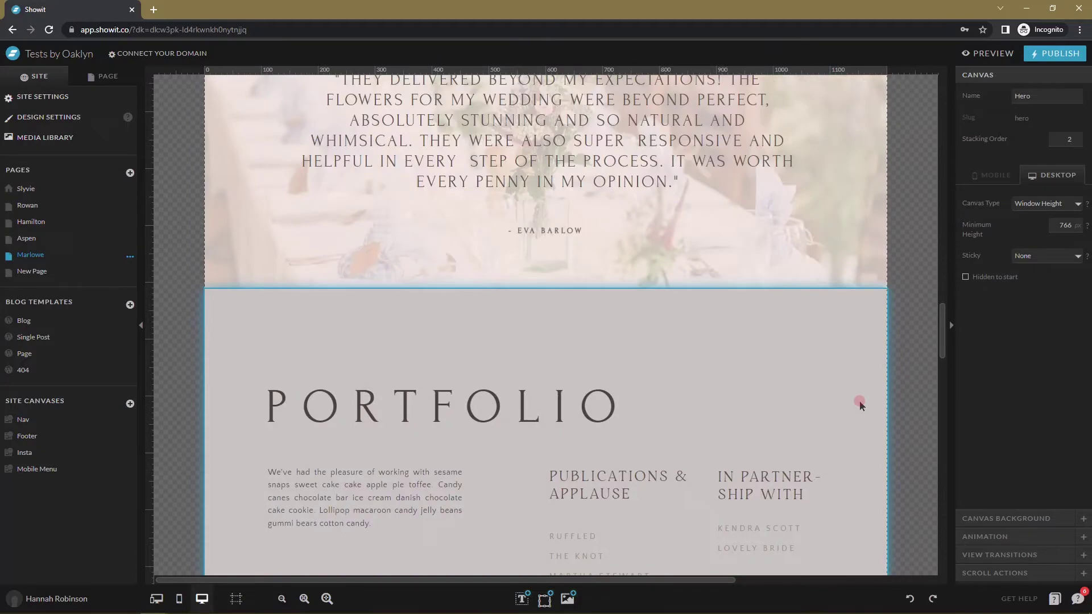
{"action": "scroll", "coordinate": [860, 405], "scroll_direction": "down", "scroll_amount": 10}
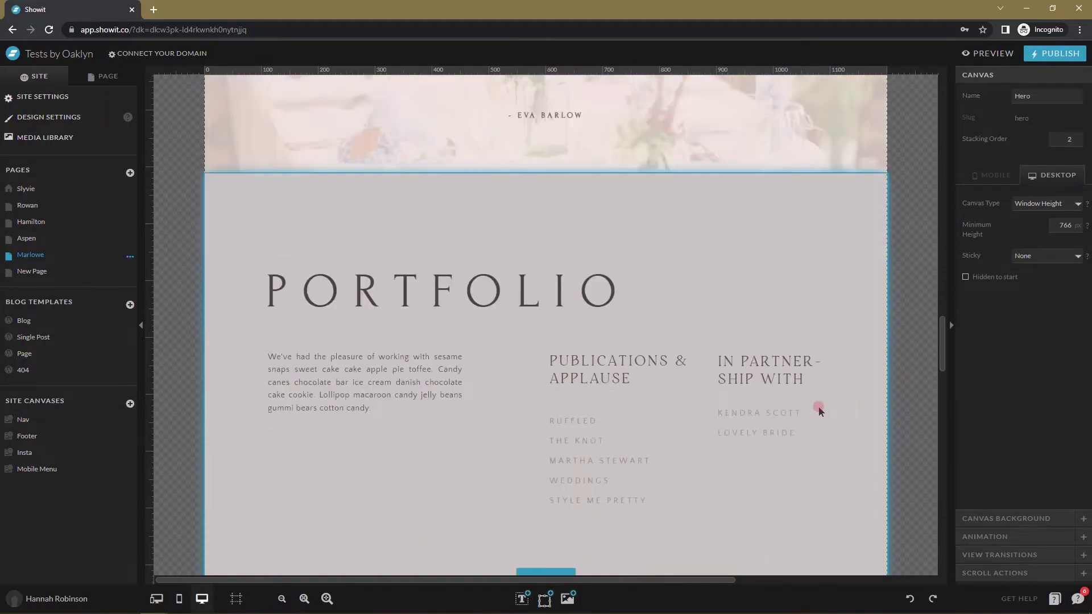
{"action": "scroll", "coordinate": [840, 415], "scroll_direction": "up", "scroll_amount": 7}
{"action": "scroll", "coordinate": [840, 416], "scroll_direction": "up", "scroll_amount": 14}
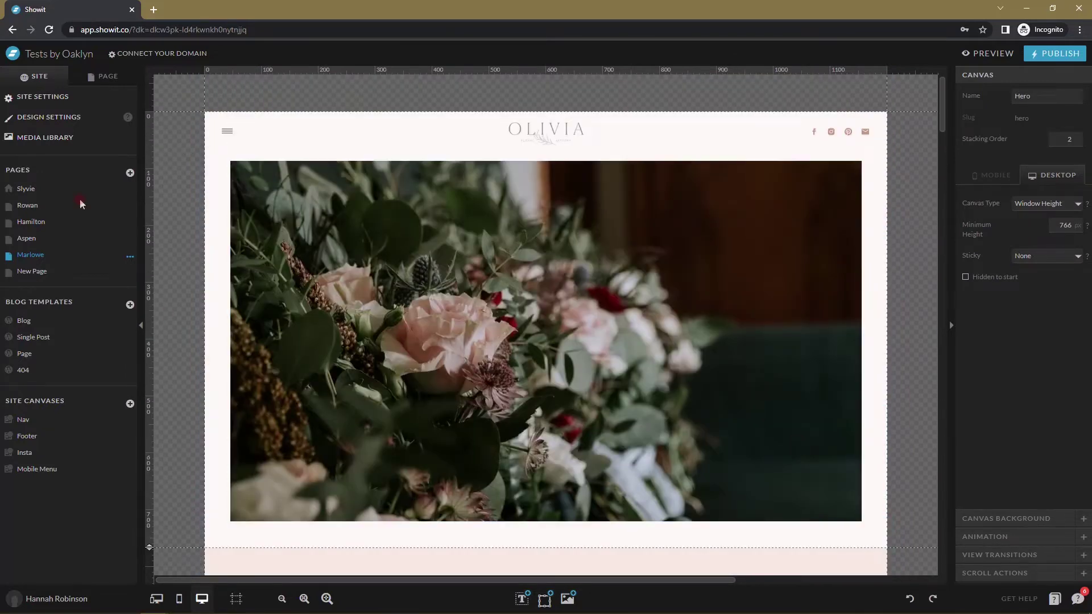
Open the Marlowe page's canvas list and add a new blank canvas to the page.
{"action": "left_click", "coordinate": [102, 75]}
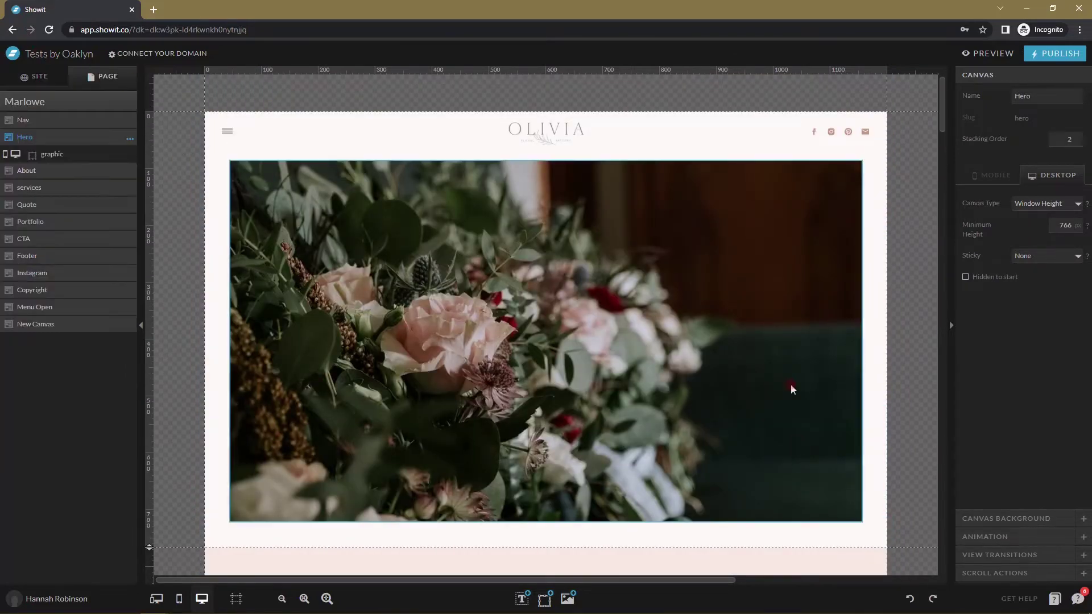
{"action": "left_click", "coordinate": [122, 100]}
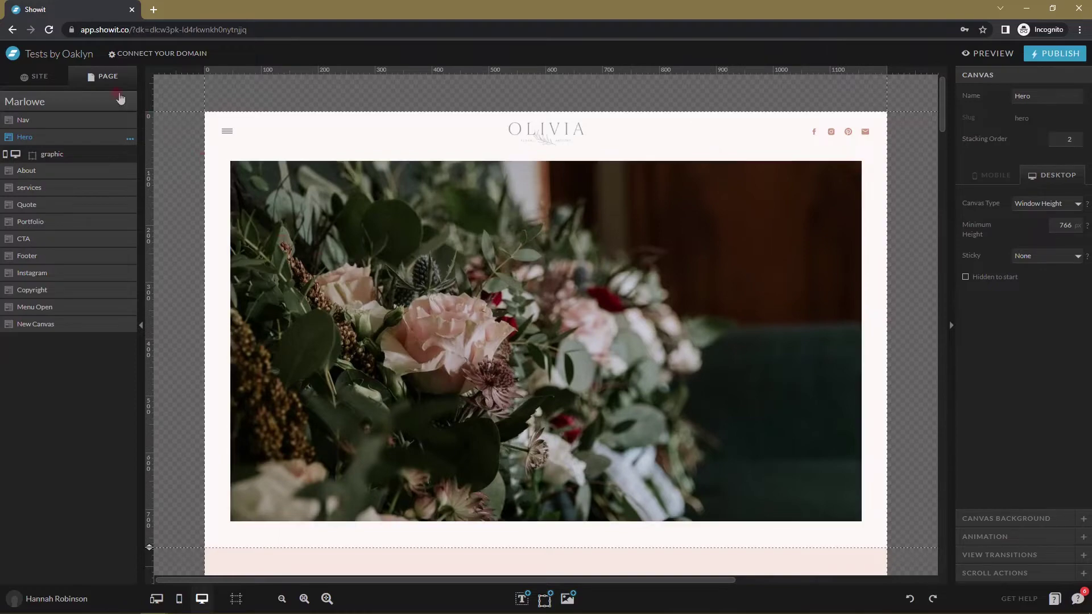
{"action": "left_click", "coordinate": [129, 98]}
{"action": "left_click", "coordinate": [130, 131]}
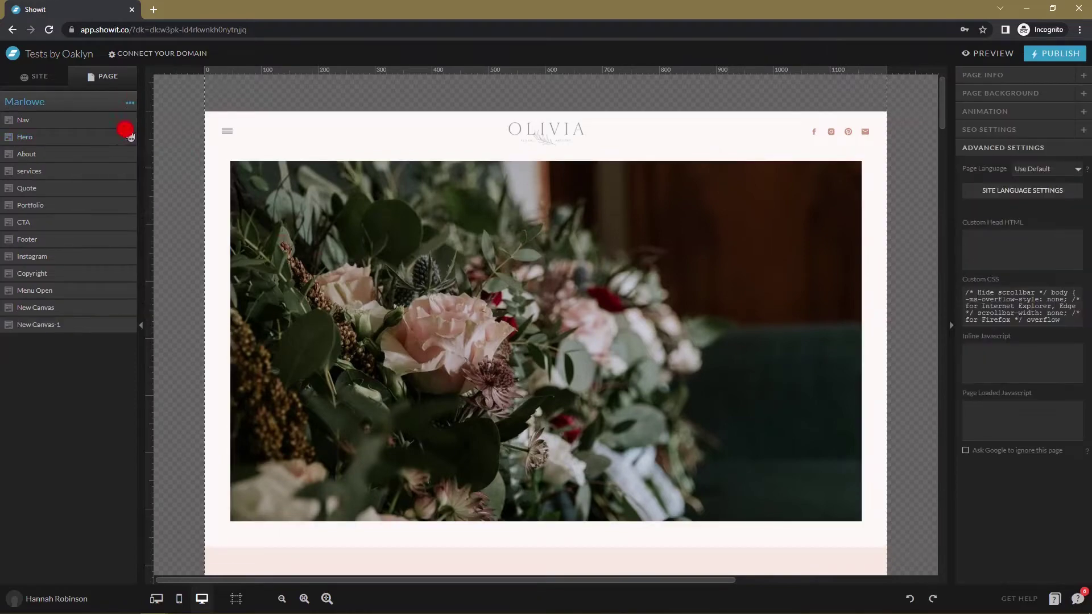
Remove the New Canvas section with the image collage, which sits just above New Canvas-1.
{"action": "scroll", "coordinate": [838, 373], "scroll_direction": "down", "scroll_amount": 1}
{"action": "scroll", "coordinate": [837, 375], "scroll_direction": "down", "scroll_amount": 20}
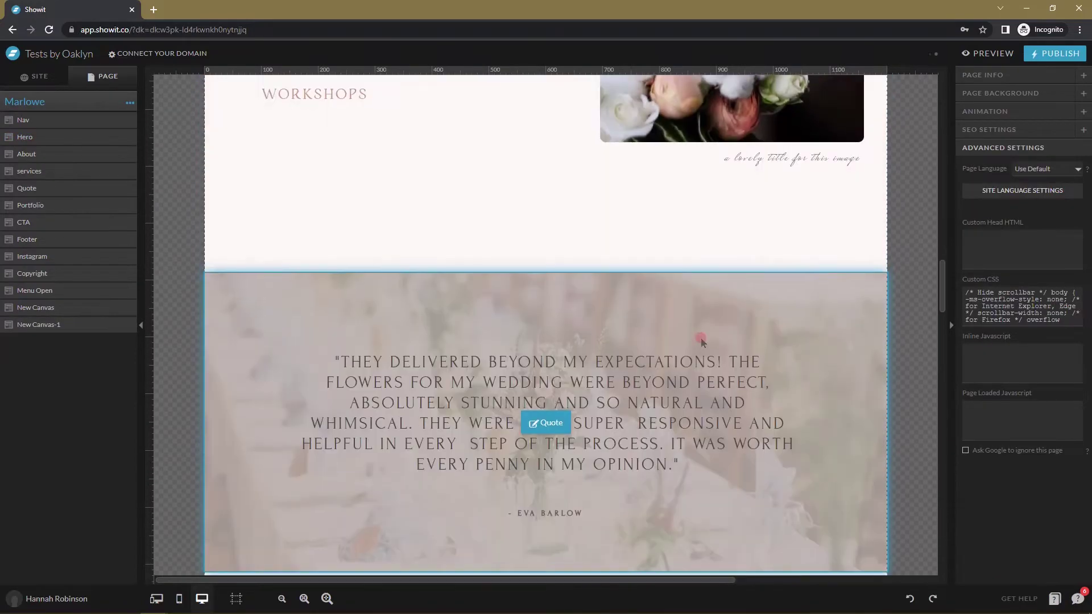
{"action": "scroll", "coordinate": [735, 445], "scroll_direction": "down", "scroll_amount": 15}
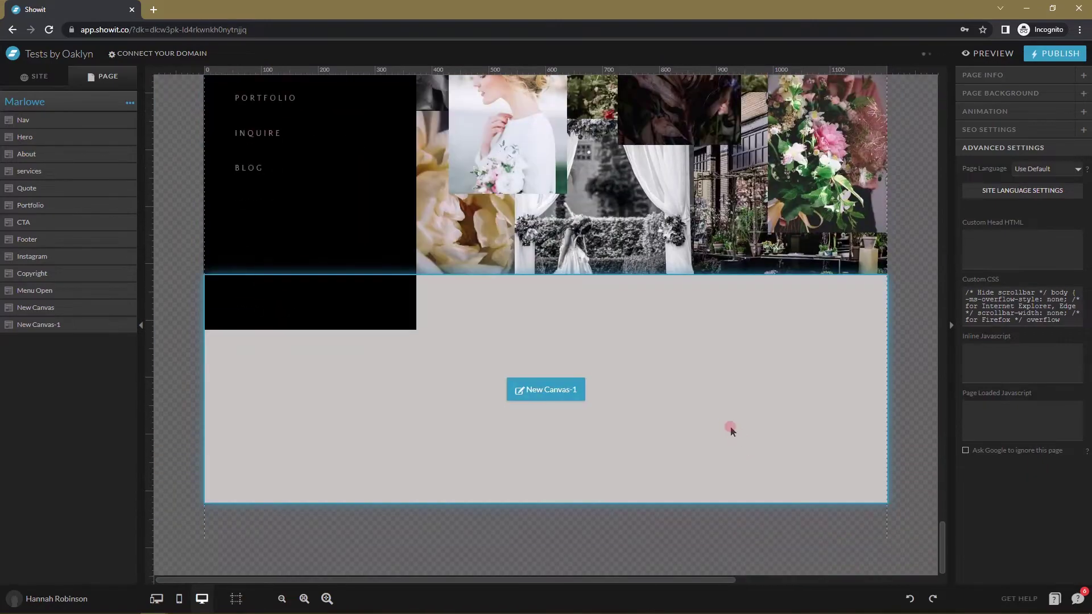
{"action": "left_click", "coordinate": [729, 432]}
{"action": "left_click", "coordinate": [728, 333]}
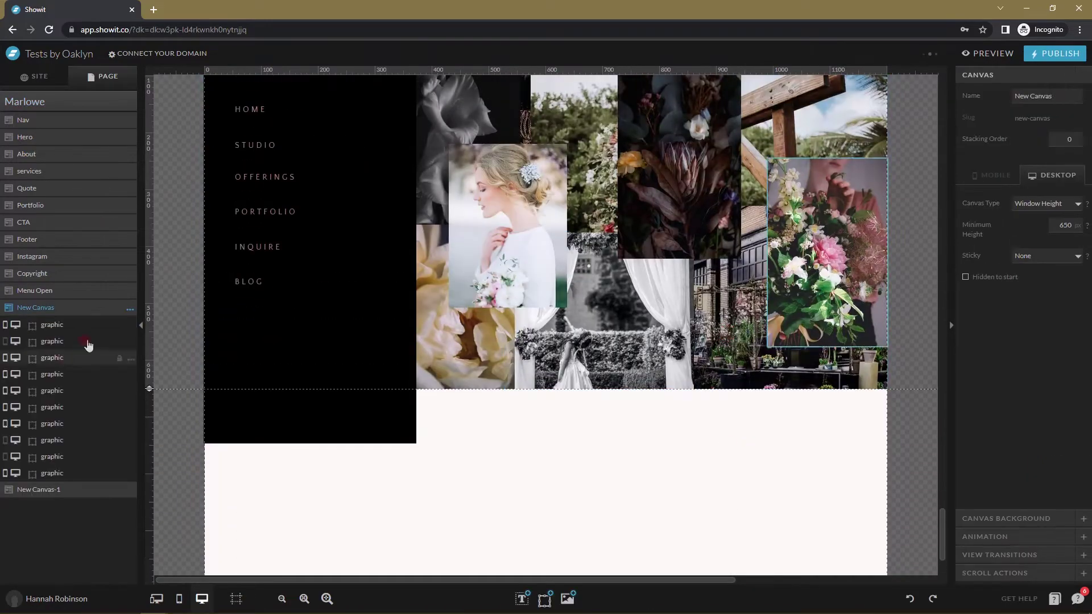
{"action": "left_click", "coordinate": [130, 309]}
{"action": "left_click", "coordinate": [136, 499]}
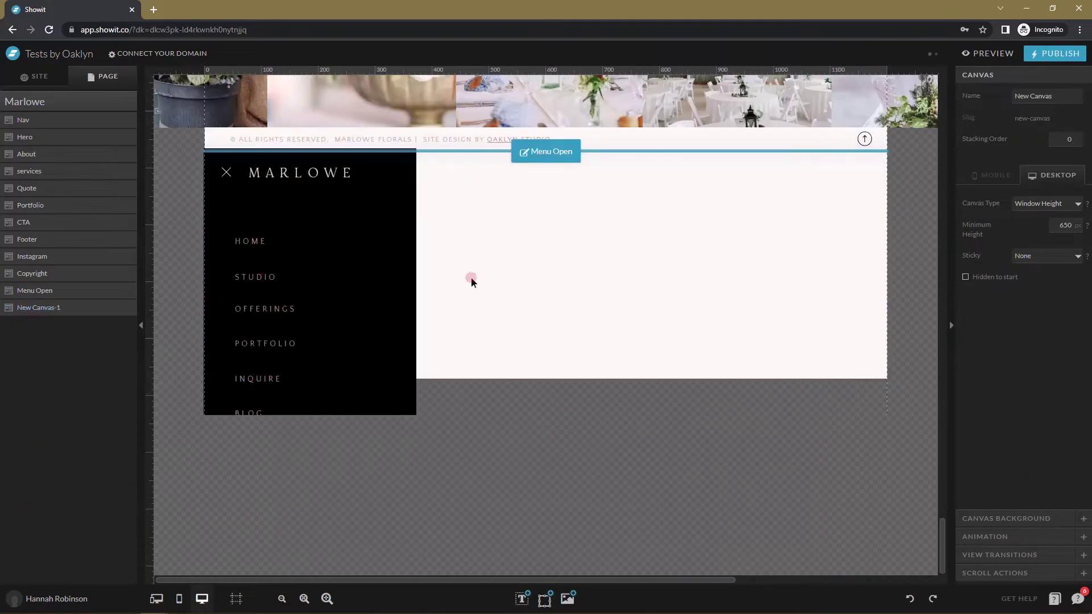
Hide the Menu Open canvas on both desktop and mobile.
{"action": "left_click", "coordinate": [85, 291]}
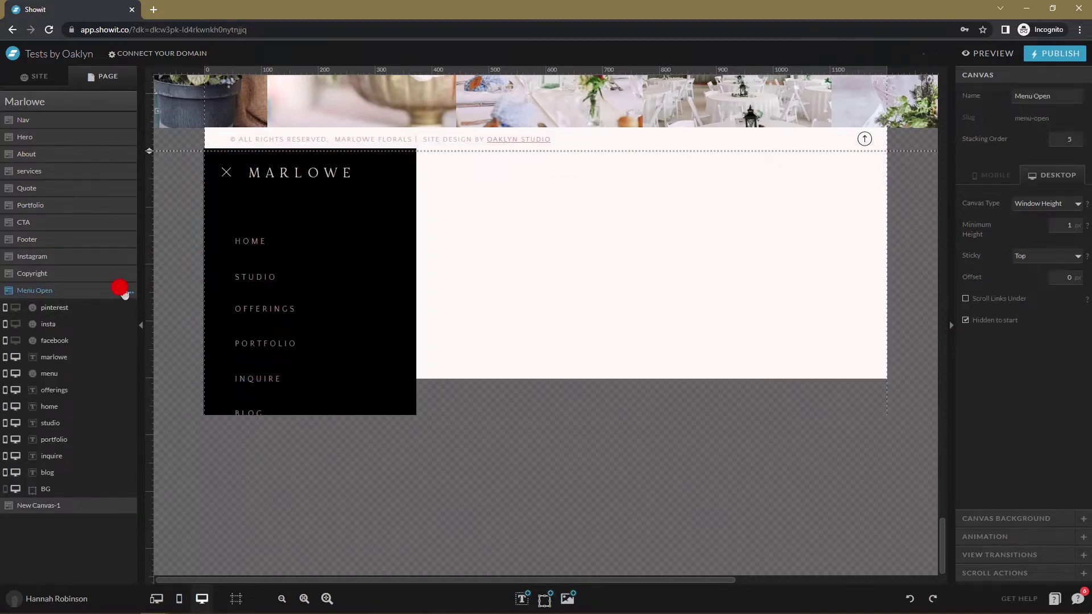
{"action": "left_click", "coordinate": [130, 292]}
{"action": "left_click", "coordinate": [123, 394]}
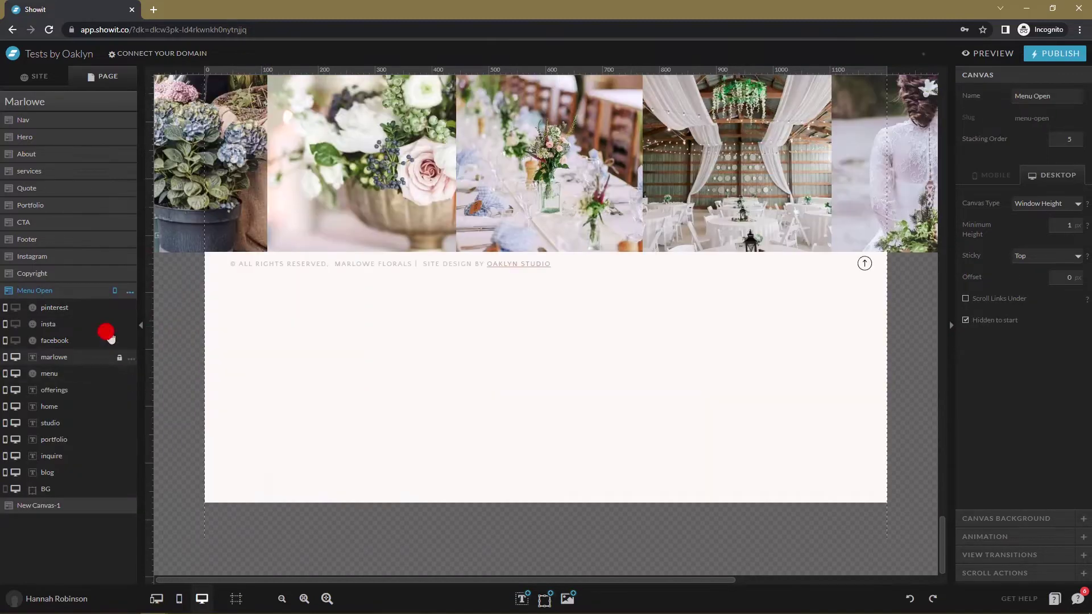
{"action": "left_click", "coordinate": [129, 292]}
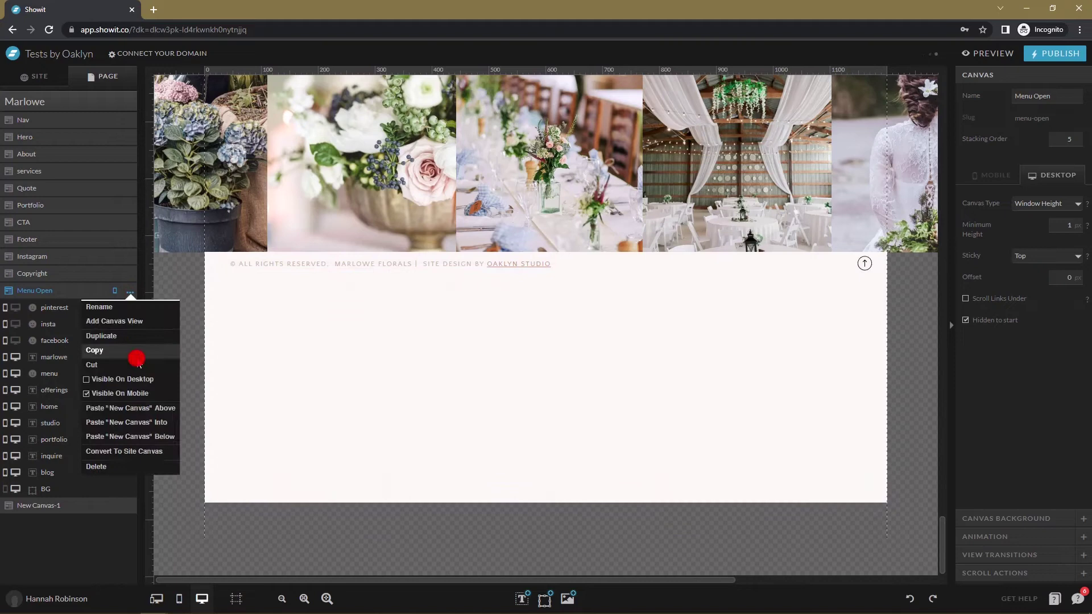
{"action": "left_click", "coordinate": [127, 389]}
Increase the height of New Canvas-1 to about 614 px.
{"action": "left_click_drag", "start_coordinate": [149, 502], "coordinate": [183, 606]}
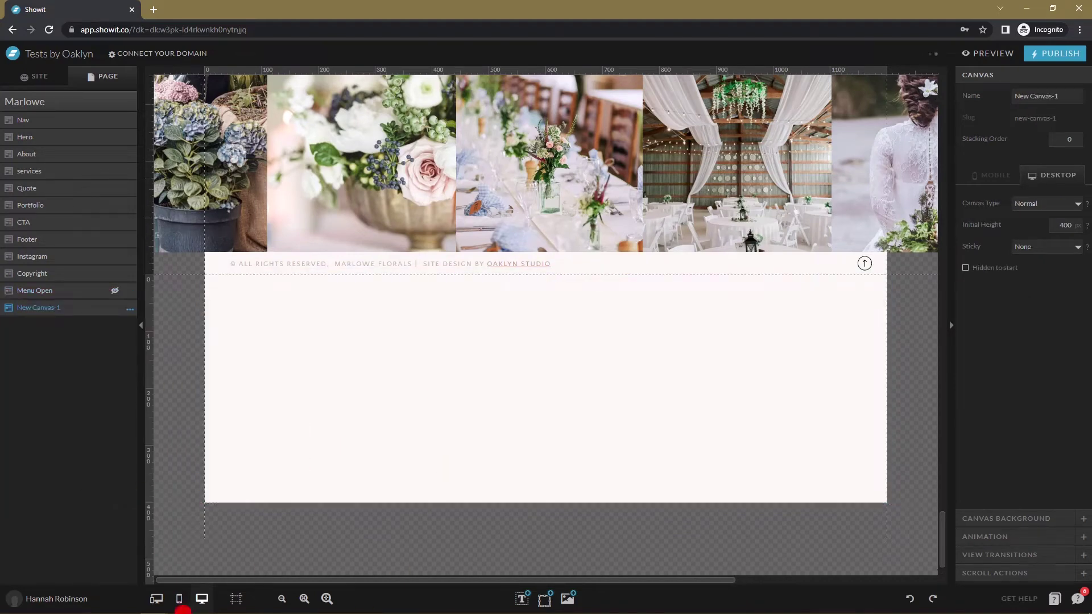
{"action": "scroll", "coordinate": [621, 268], "scroll_direction": "down", "scroll_amount": 2}
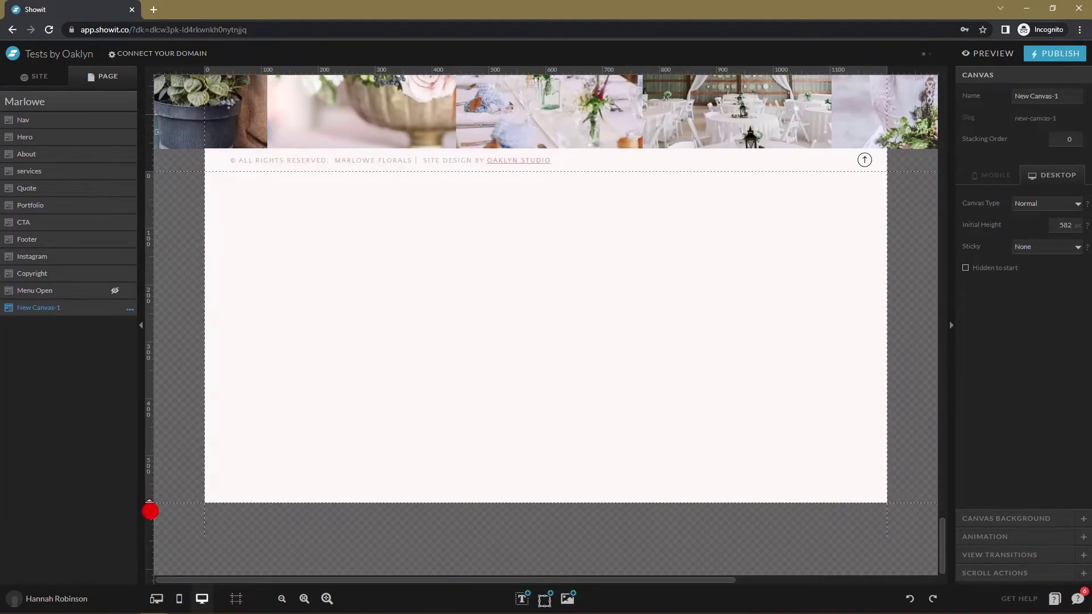
{"action": "left_click_drag", "start_coordinate": [149, 503], "coordinate": [149, 520]}
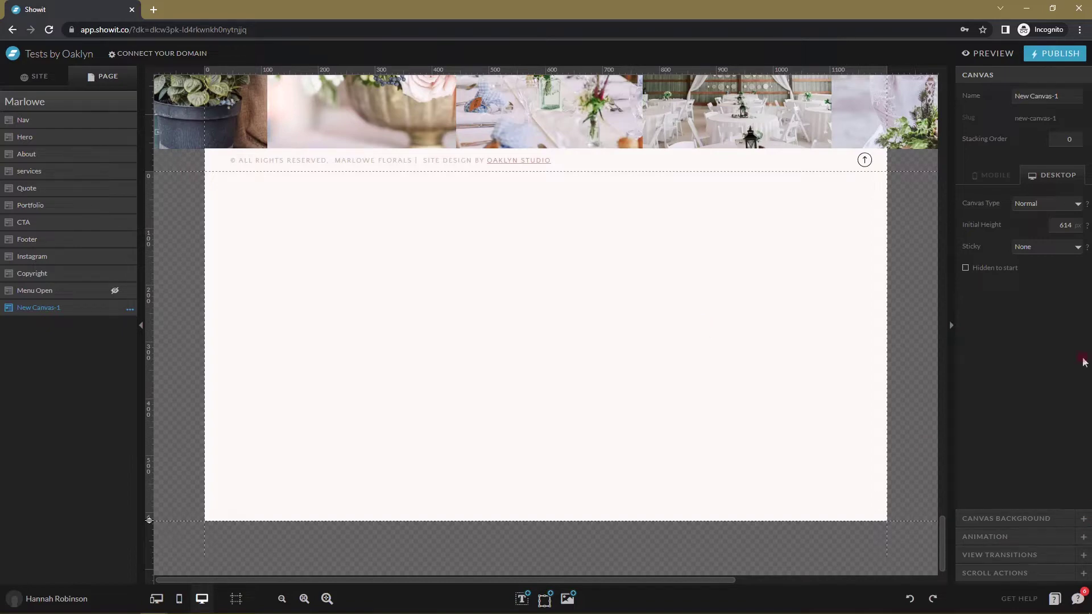
Try palette colors 4 and 2 as the background of New Canvas-1.
{"action": "left_click", "coordinate": [685, 331]}
{"action": "left_click", "coordinate": [1029, 513]}
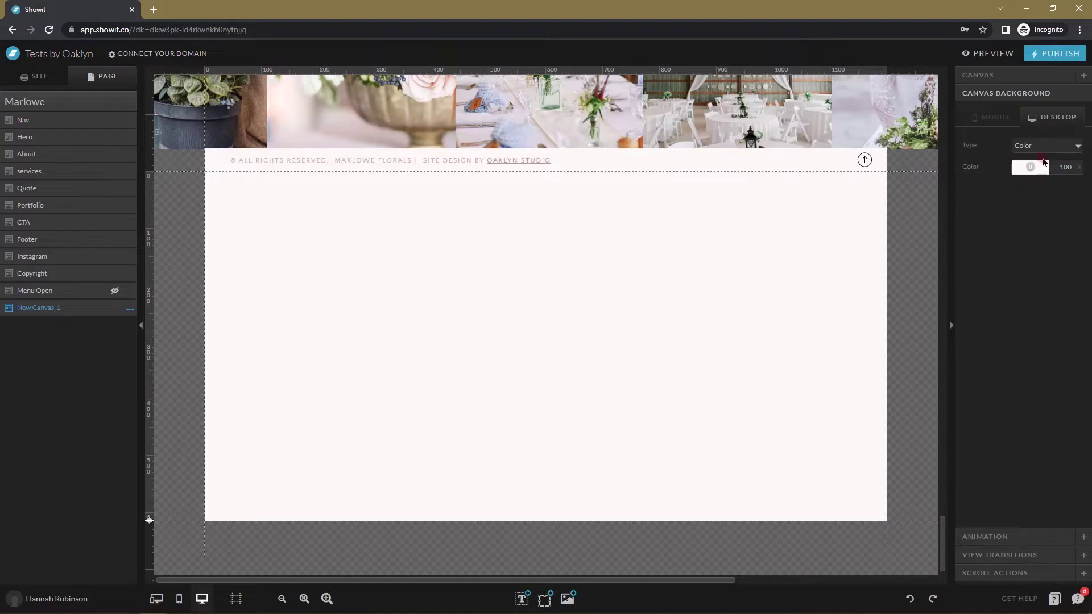
{"action": "left_click", "coordinate": [1033, 162]}
{"action": "left_click", "coordinate": [1030, 196]}
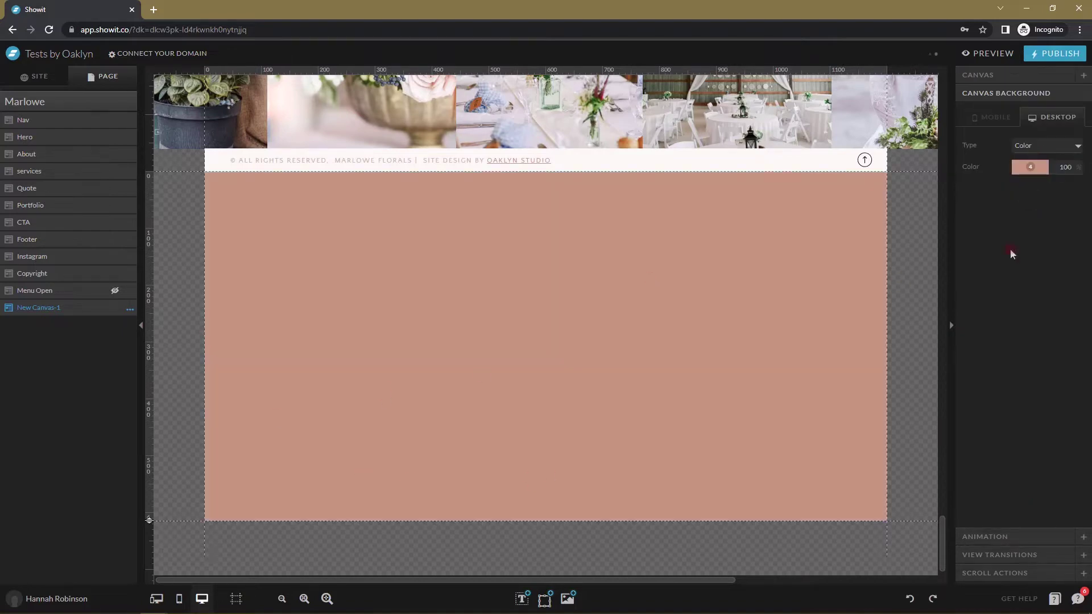
{"action": "left_click", "coordinate": [1030, 168]}
{"action": "left_click", "coordinate": [1009, 205]}
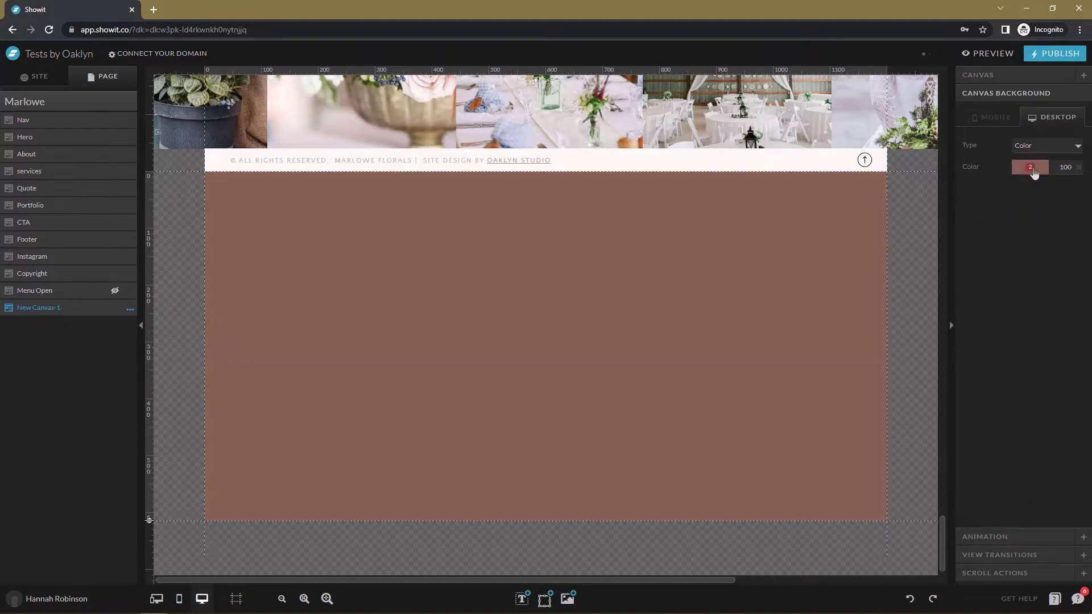
{"action": "left_click", "coordinate": [1030, 166]}
{"action": "left_click", "coordinate": [592, 385]}
Set the background color of New Canvas-1 to transparent.
{"action": "left_click", "coordinate": [1035, 170]}
{"action": "left_click", "coordinate": [1078, 227]}
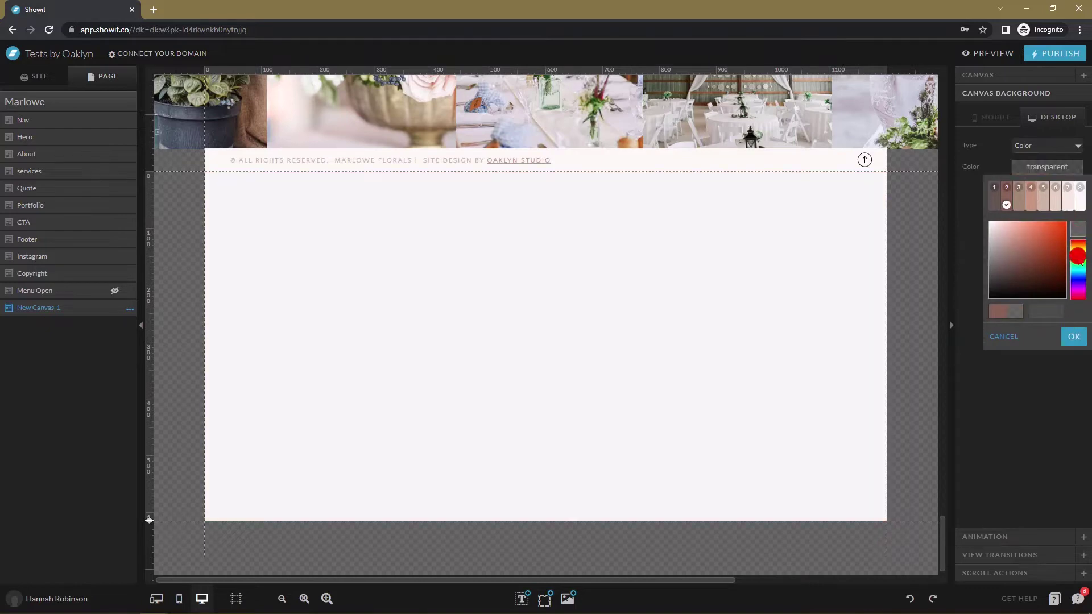
{"action": "left_click", "coordinate": [1074, 336]}
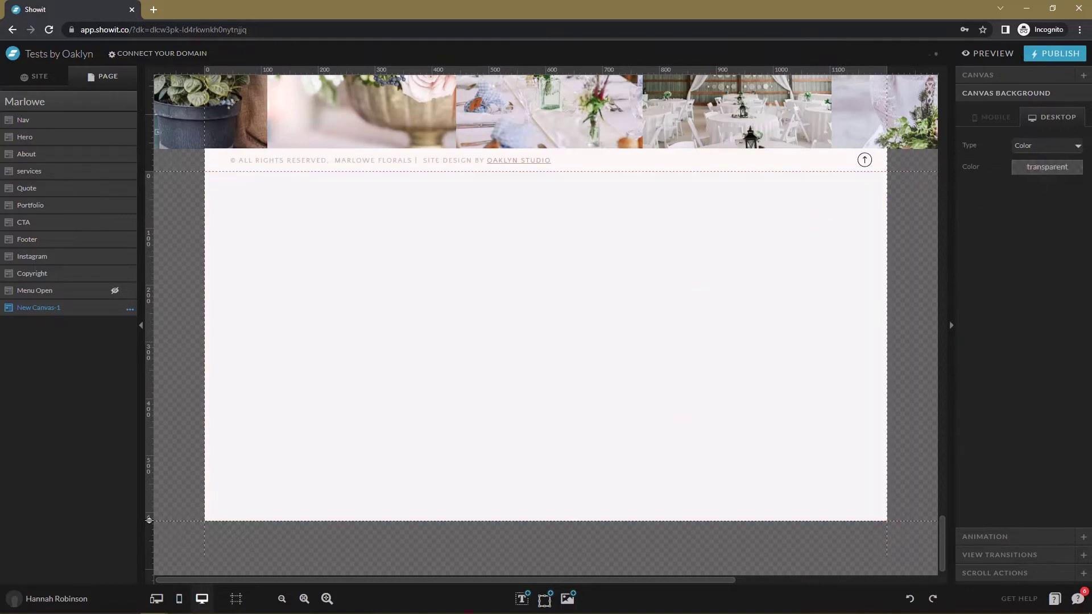
Add a rectangle to New Canvas-1 and enlarge it to about 1127 by 542 px, leaving a margin all around.
{"action": "mouse_move", "coordinate": [545, 597]}
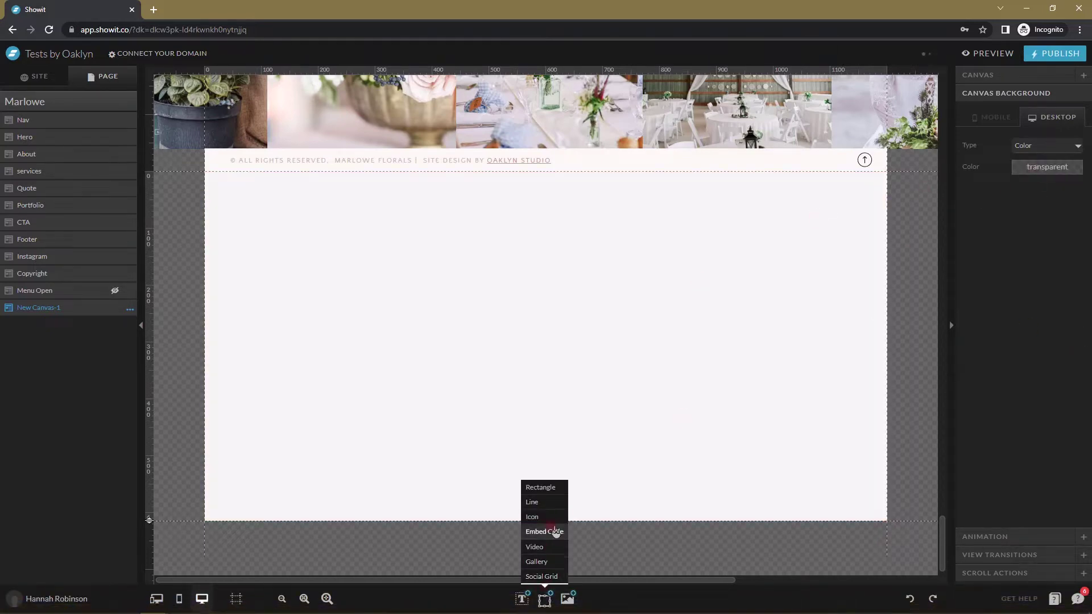
{"action": "left_click", "coordinate": [543, 488]}
{"action": "left_click_drag", "start_coordinate": [546, 324], "coordinate": [373, 244]}
{"action": "left_click_drag", "start_coordinate": [508, 329], "coordinate": [868, 494]}
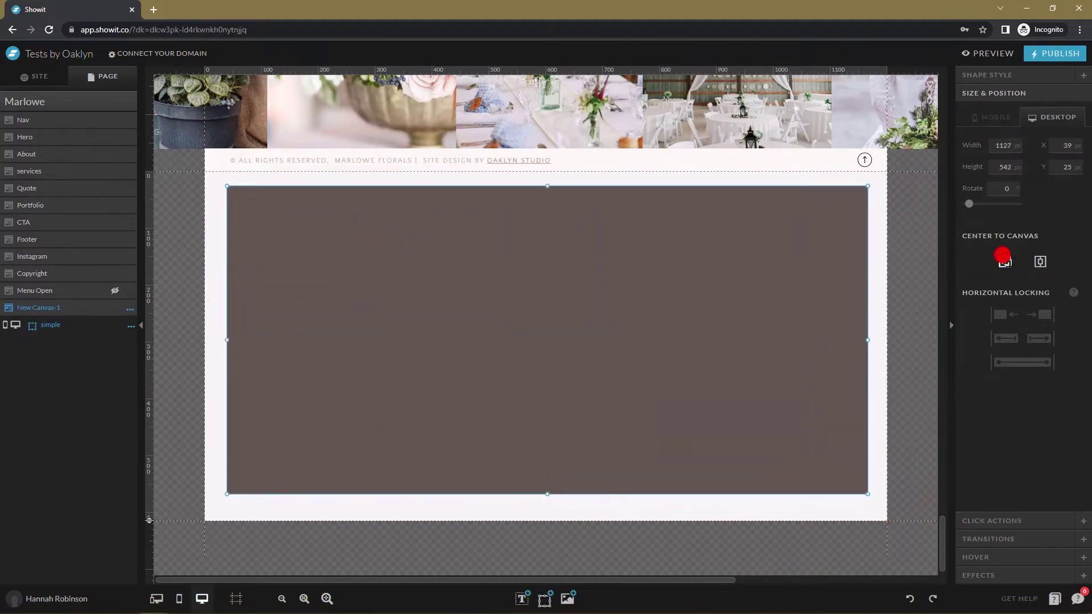
Center the rectangle horizontally and vertically on New Canvas-1.
{"action": "left_click", "coordinate": [1005, 262]}
{"action": "left_click", "coordinate": [1040, 261]}
{"action": "left_click", "coordinate": [922, 251]}
{"action": "left_click", "coordinate": [534, 351]}
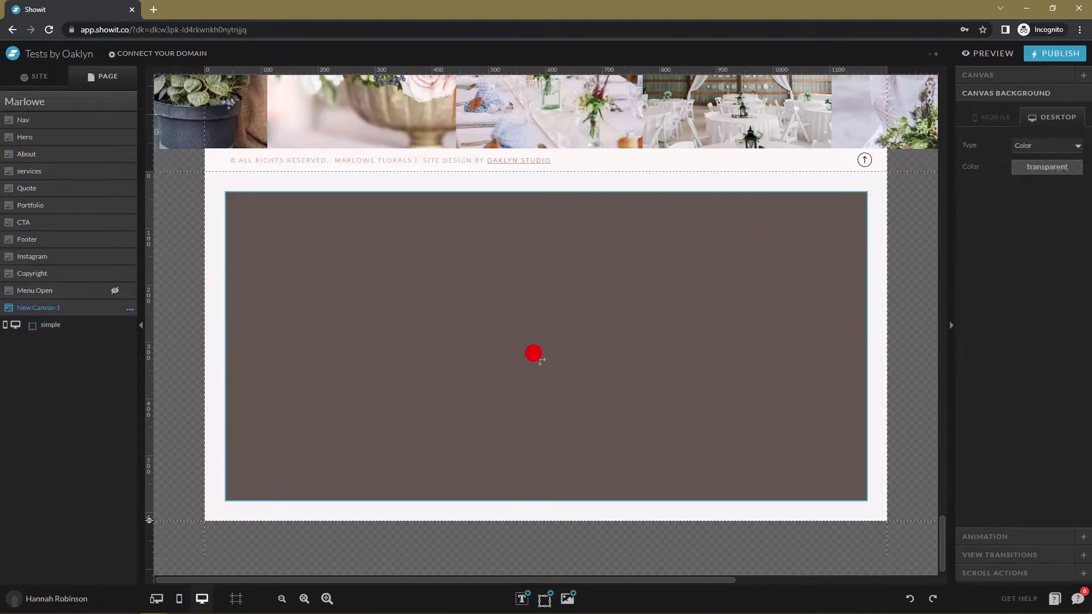
Set the canvas type of New Canvas-1 to Window Height.
{"action": "left_click", "coordinate": [876, 265]}
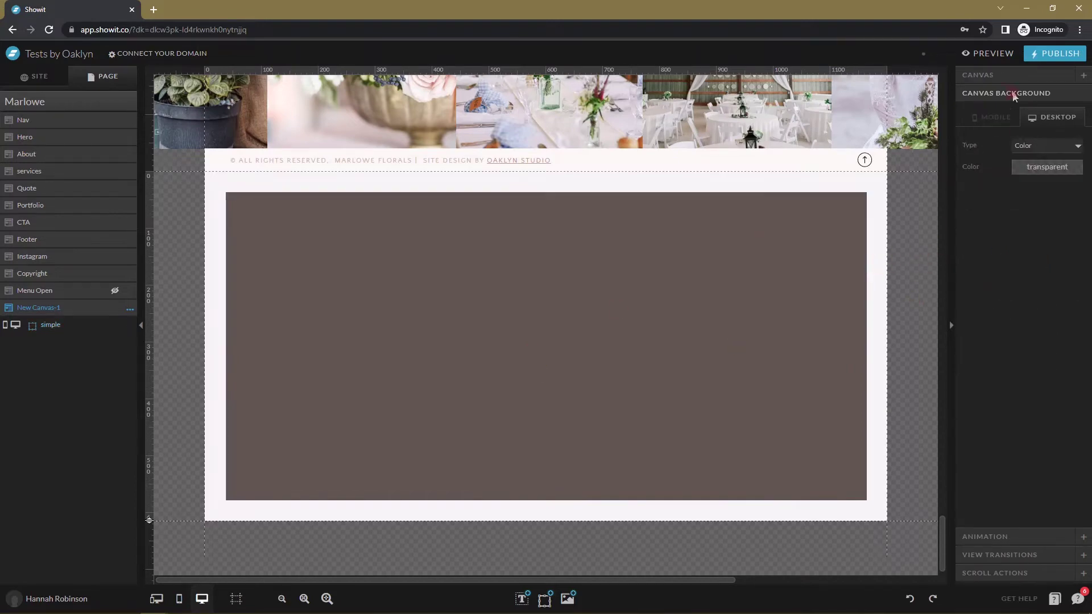
{"action": "left_click", "coordinate": [1006, 80]}
{"action": "left_click", "coordinate": [1047, 204]}
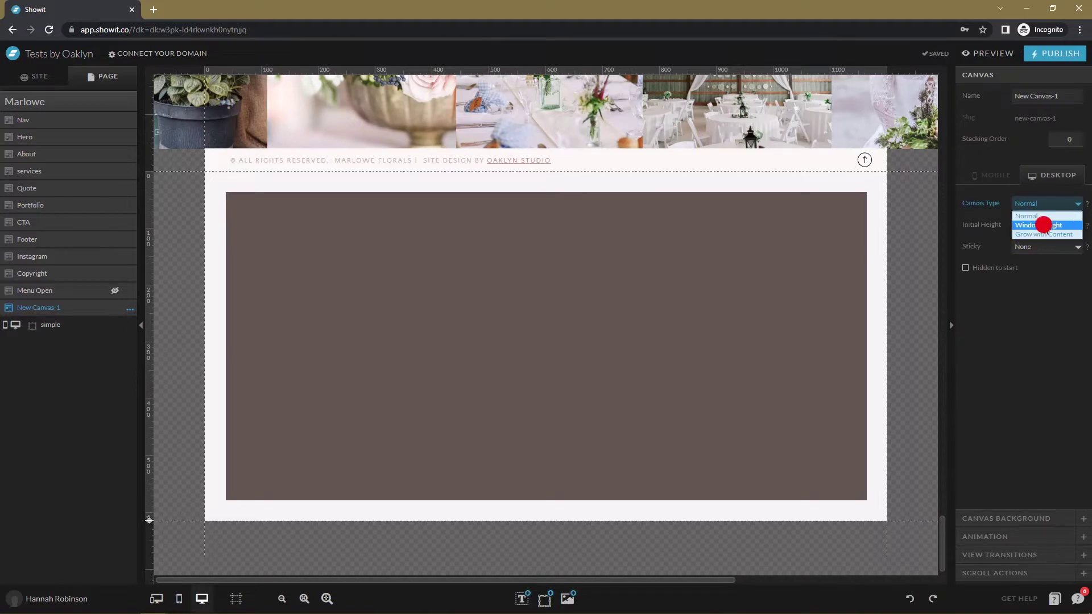
{"action": "left_click", "coordinate": [1033, 226]}
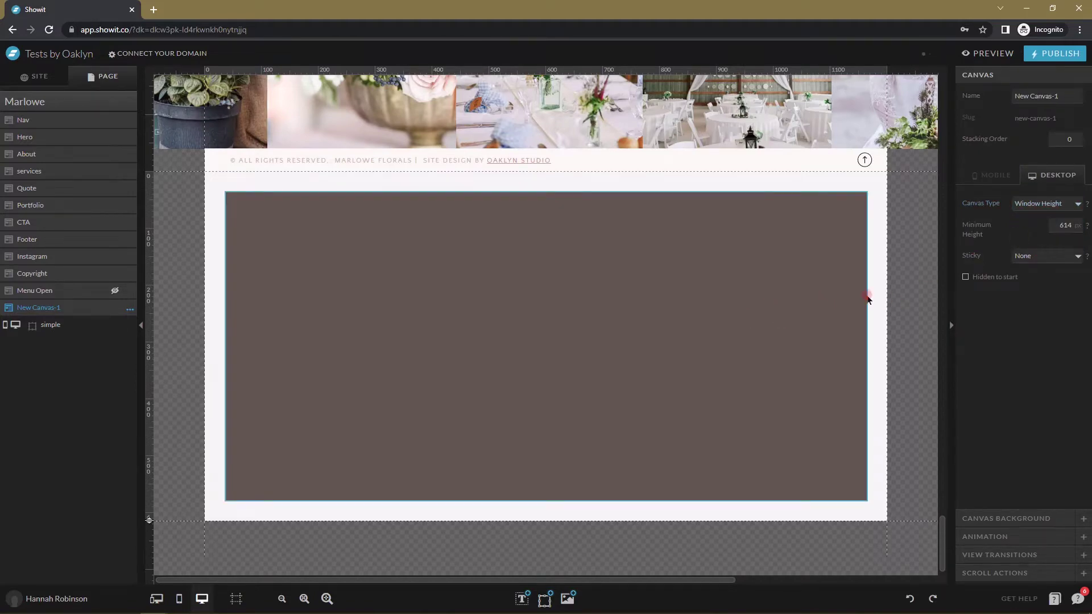
Lock the rectangle to stretch both horizontally and vertically with the window.
{"action": "left_click", "coordinate": [610, 398]}
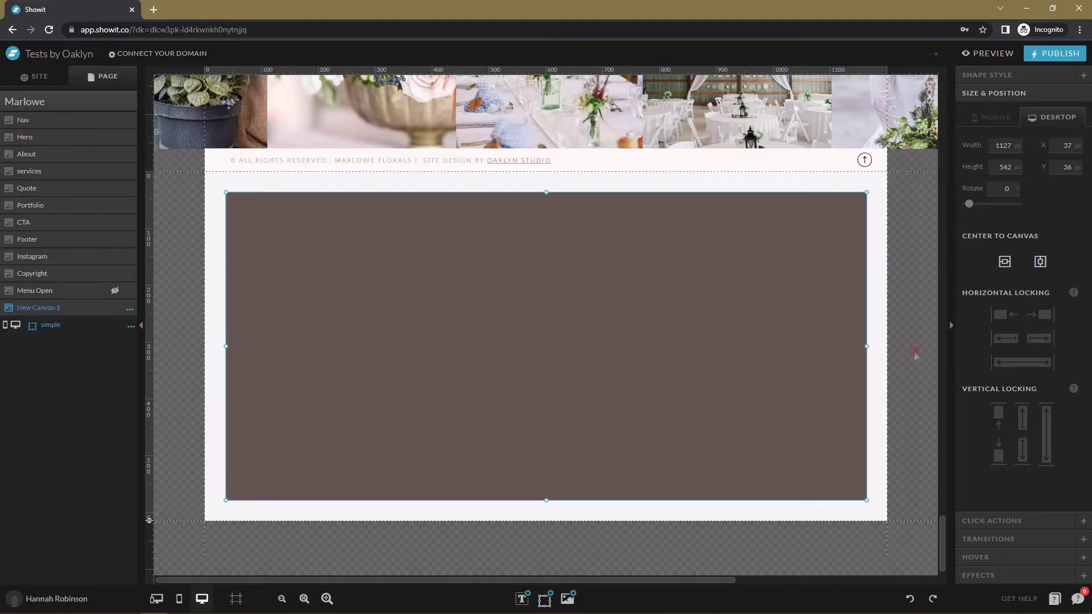
{"action": "left_click", "coordinate": [1036, 365]}
{"action": "left_click", "coordinate": [1046, 433]}
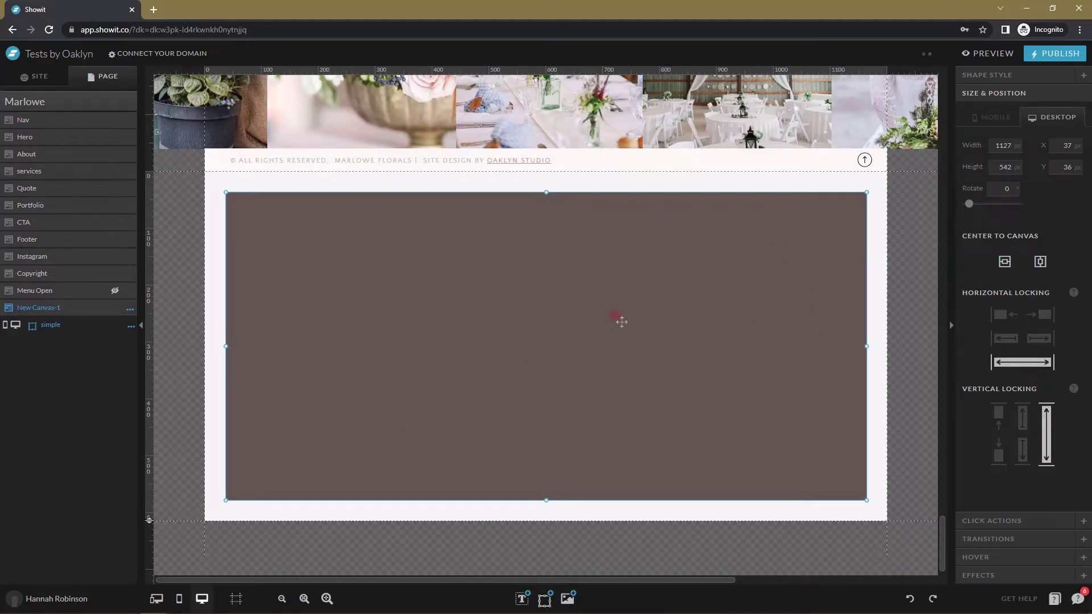
Preview the desktop page down to the new canvas to check how the rectangle fills the window, and close the preview.
{"action": "left_click", "coordinate": [989, 53]}
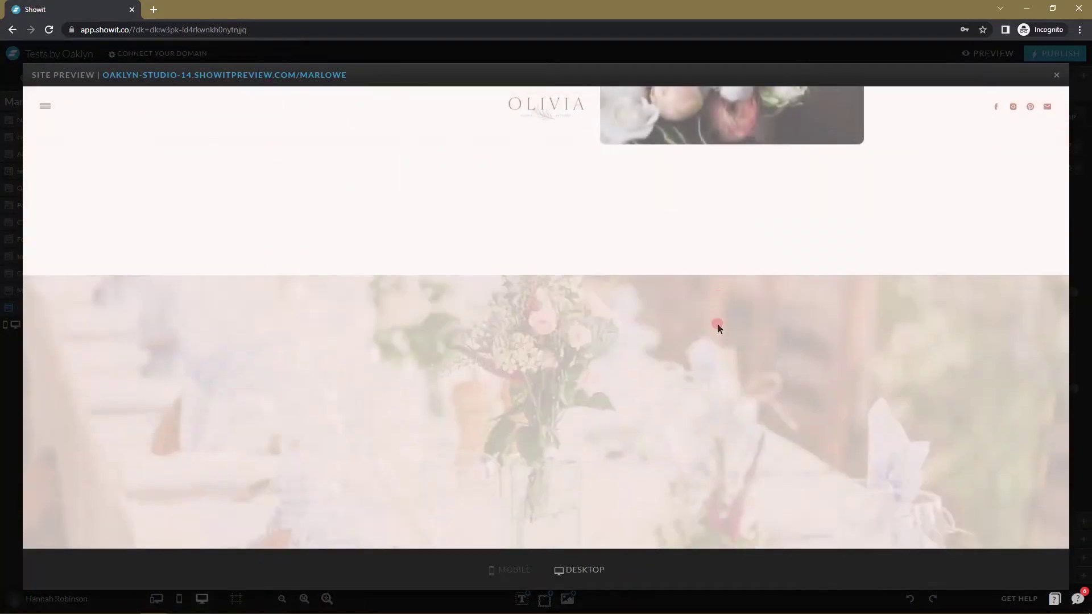
{"action": "scroll", "coordinate": [718, 323], "scroll_direction": "down", "scroll_amount": 20}
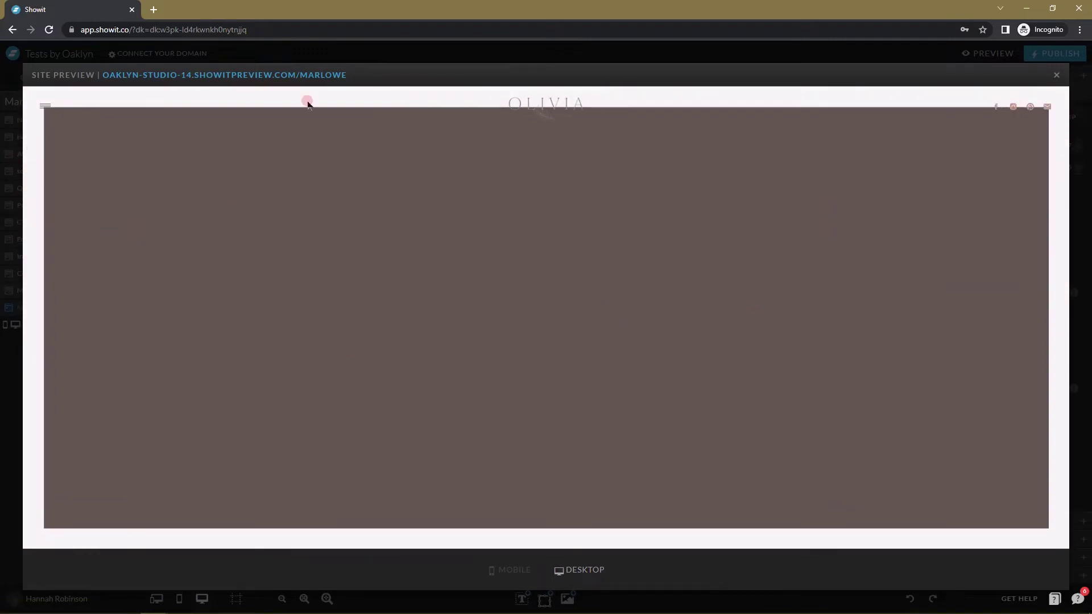
{"action": "left_click", "coordinate": [1056, 74]}
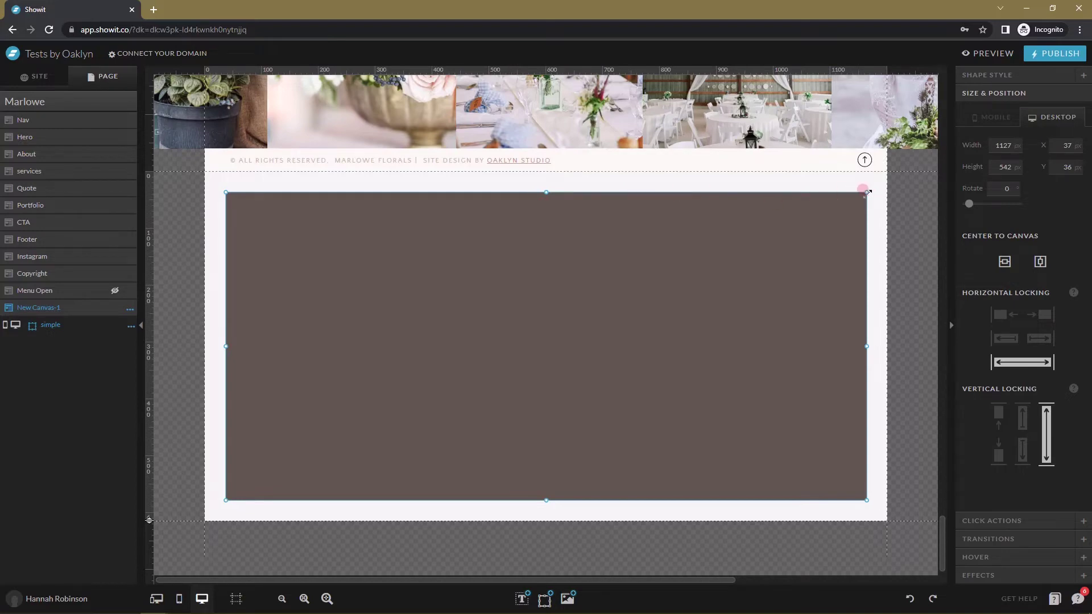
Enlarge the rectangle to 1200 by 614 px so it fills New Canvas-1 edge to edge.
{"action": "left_click_drag", "start_coordinate": [867, 193], "coordinate": [887, 171]}
{"action": "left_click_drag", "start_coordinate": [222, 500], "coordinate": [205, 521]}
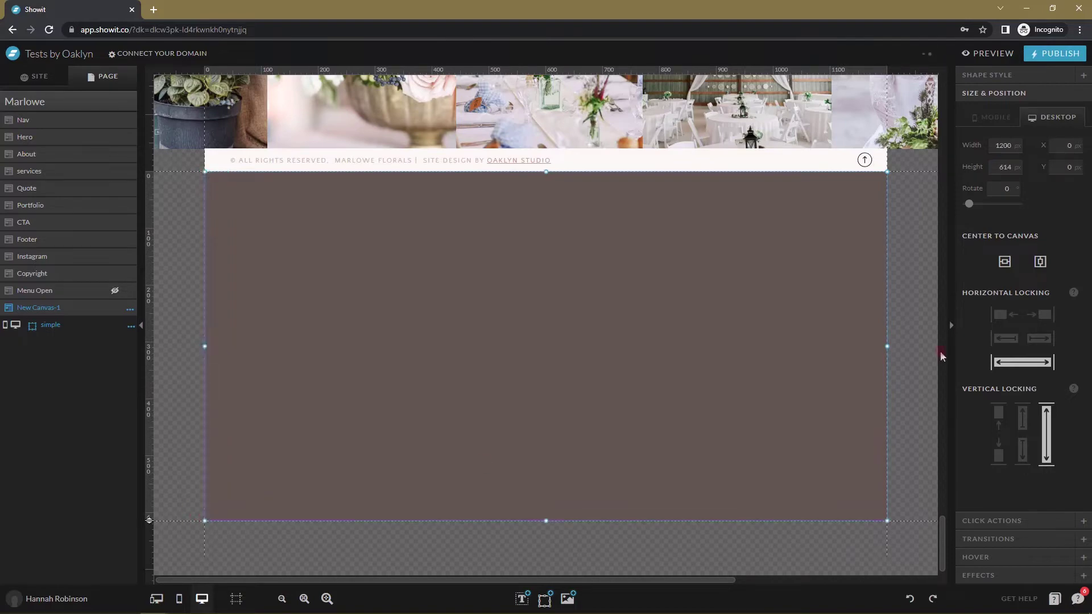
{"action": "left_click", "coordinate": [916, 327]}
Add a Title text box near the middle of New Canvas-1 and set its color to the white palette swatch.
{"action": "left_click", "coordinate": [522, 599]}
{"action": "left_click", "coordinate": [521, 543]}
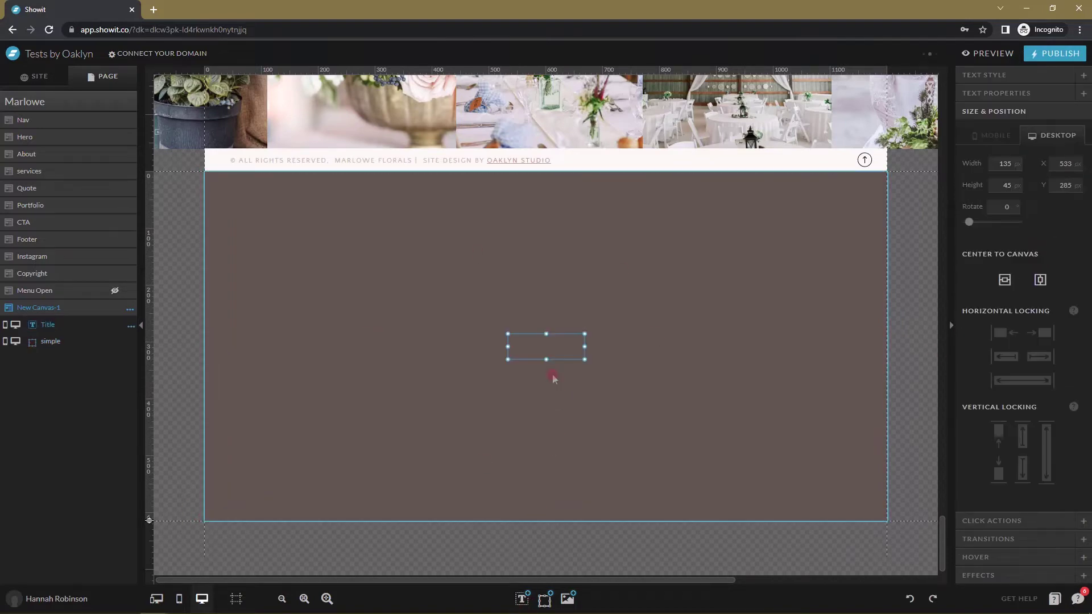
{"action": "left_click_drag", "start_coordinate": [548, 354], "coordinate": [532, 328]}
{"action": "left_click", "coordinate": [1018, 74]}
{"action": "left_click", "coordinate": [1024, 149]}
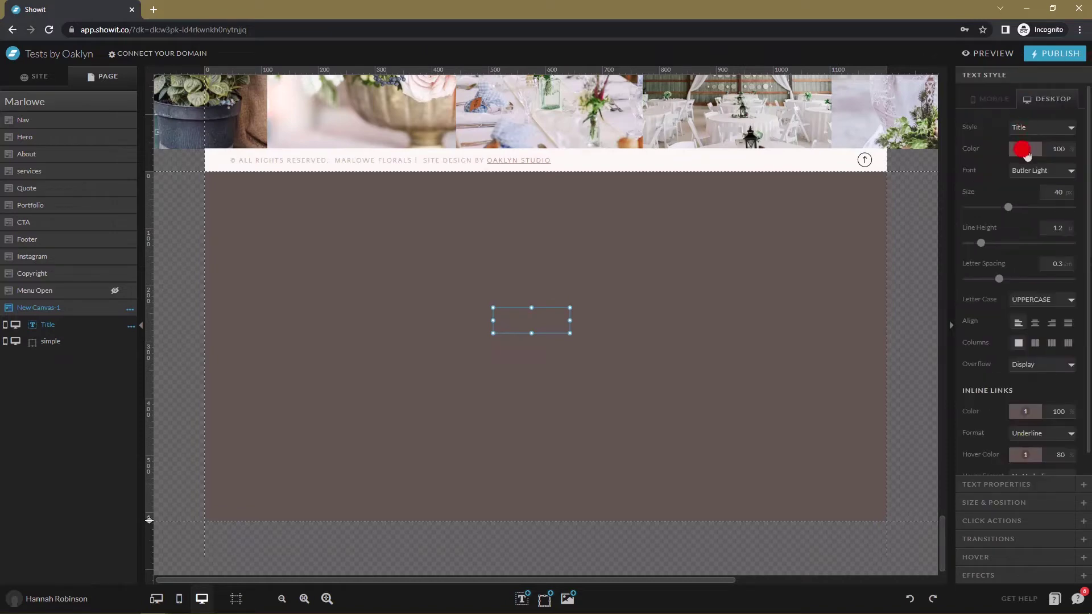
{"action": "left_click", "coordinate": [1073, 182]}
Replace the title's placeholder text with "Don't miss out!".
{"action": "left_click", "coordinate": [543, 318]}
{"action": "double_click", "coordinate": [544, 315]}
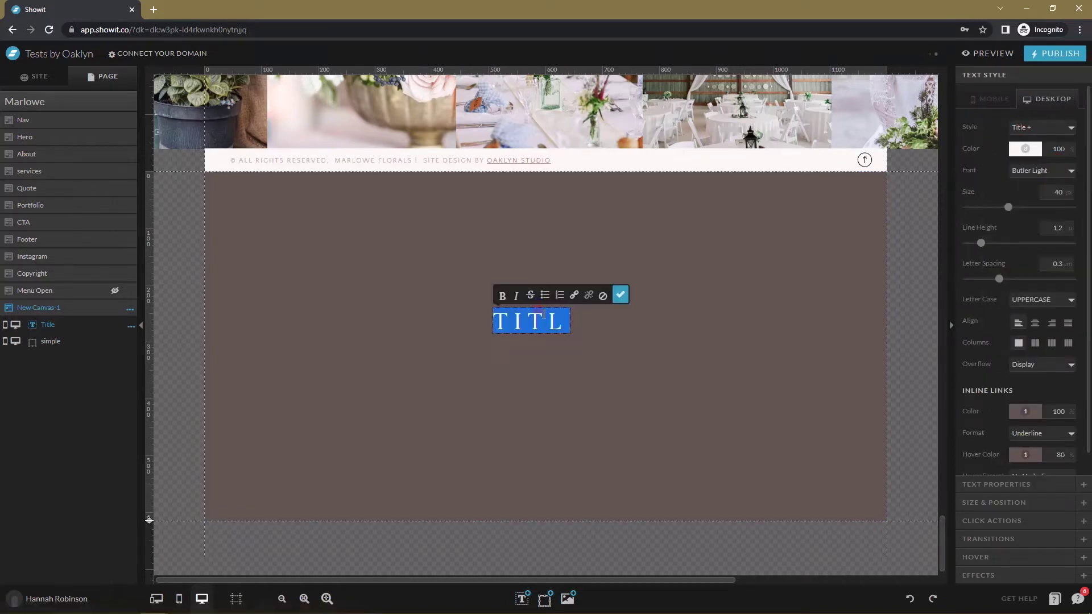
{"action": "type", "text": "Don't miss out!"}
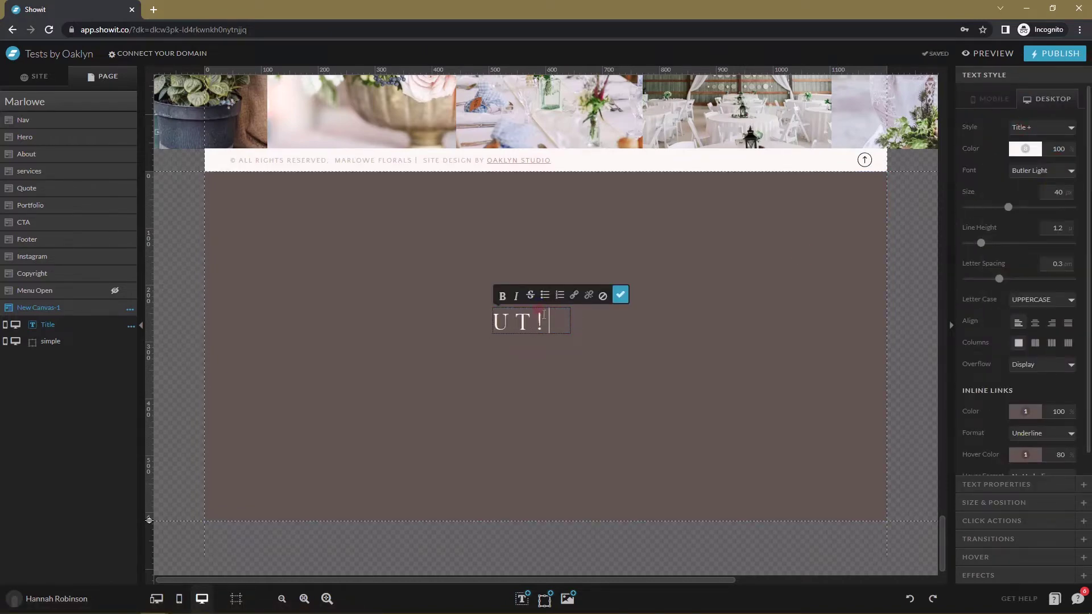
{"action": "left_click", "coordinate": [620, 294]}
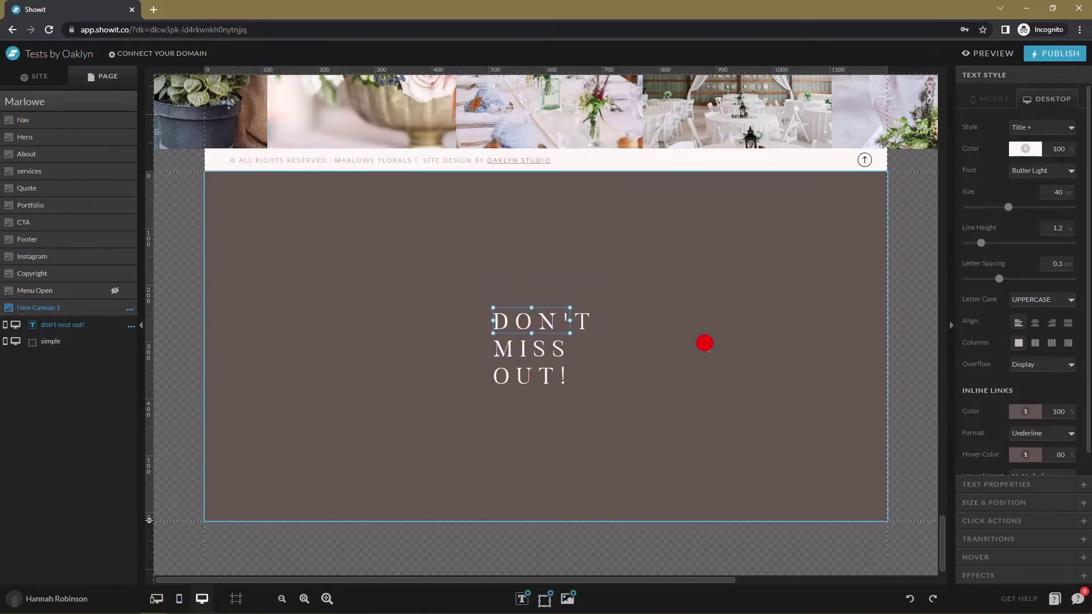
{"action": "left_click", "coordinate": [573, 322]}
{"action": "left_click", "coordinate": [562, 321]}
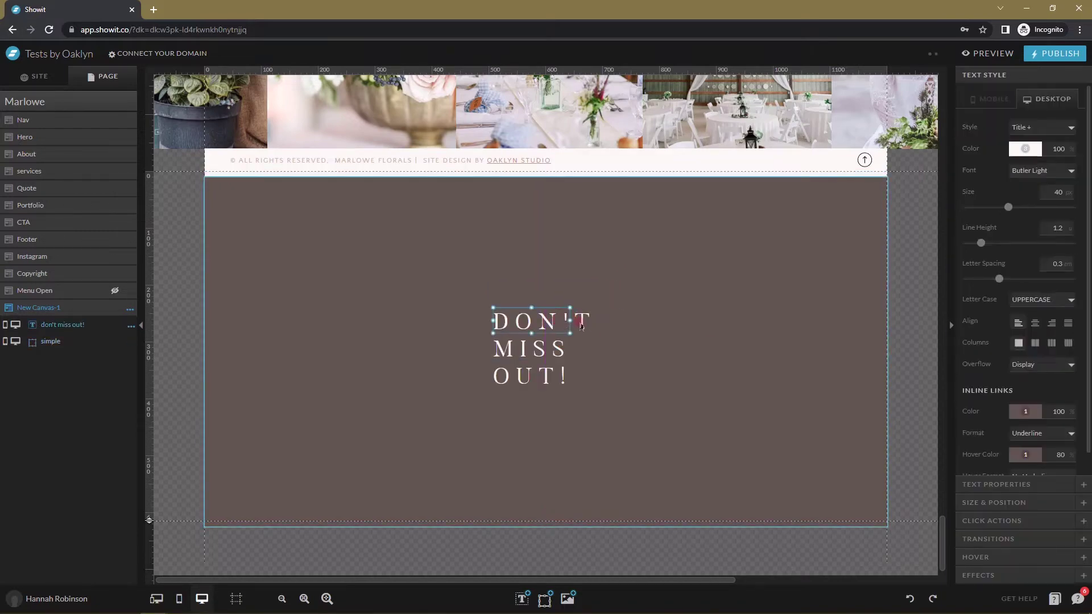
{"action": "left_click", "coordinate": [571, 325]}
{"action": "left_click", "coordinate": [571, 322]}
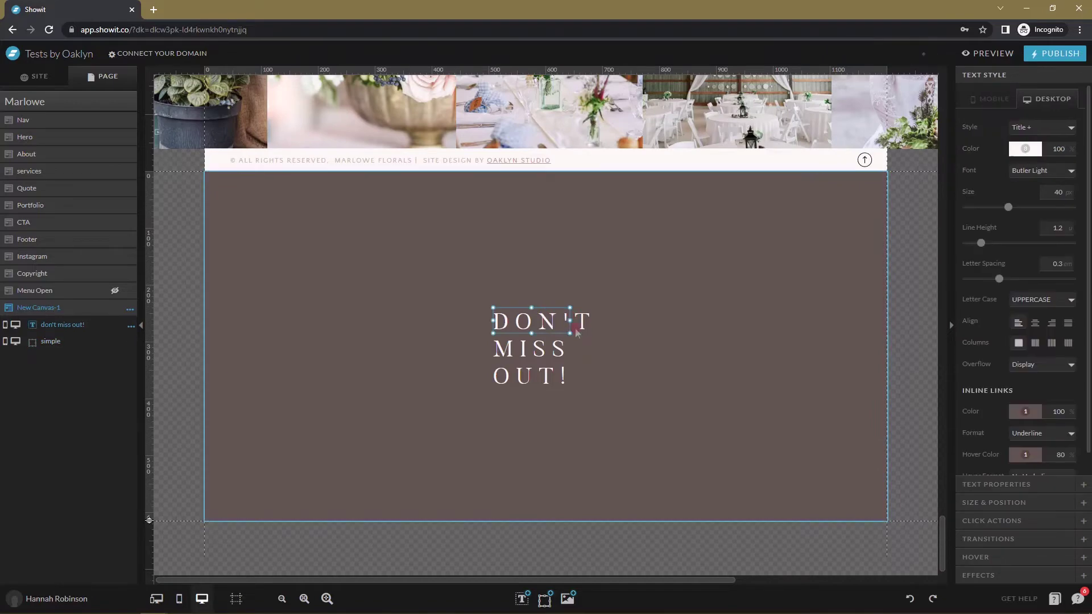
Lock the simple rectangle layer so it cannot be moved while editing the text.
{"action": "left_click", "coordinate": [329, 410]}
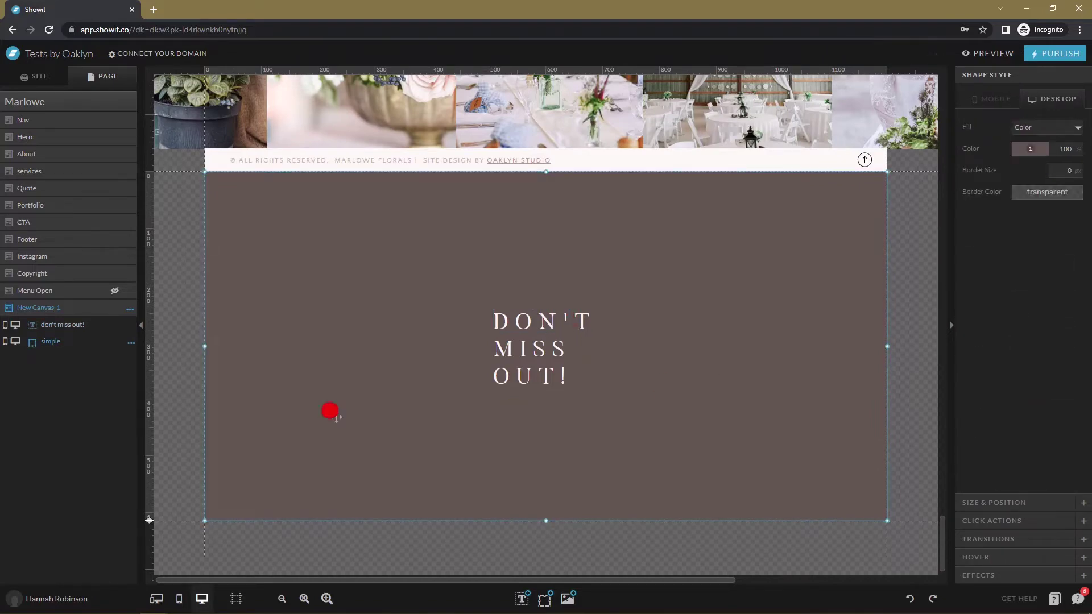
{"action": "left_click", "coordinate": [117, 348]}
Widen the title box to fit its text on one line, place it in the upper middle of the canvas, and center-align it.
{"action": "left_click_drag", "start_coordinate": [542, 318], "coordinate": [739, 283]}
{"action": "left_click_drag", "start_coordinate": [650, 269], "coordinate": [611, 288]}
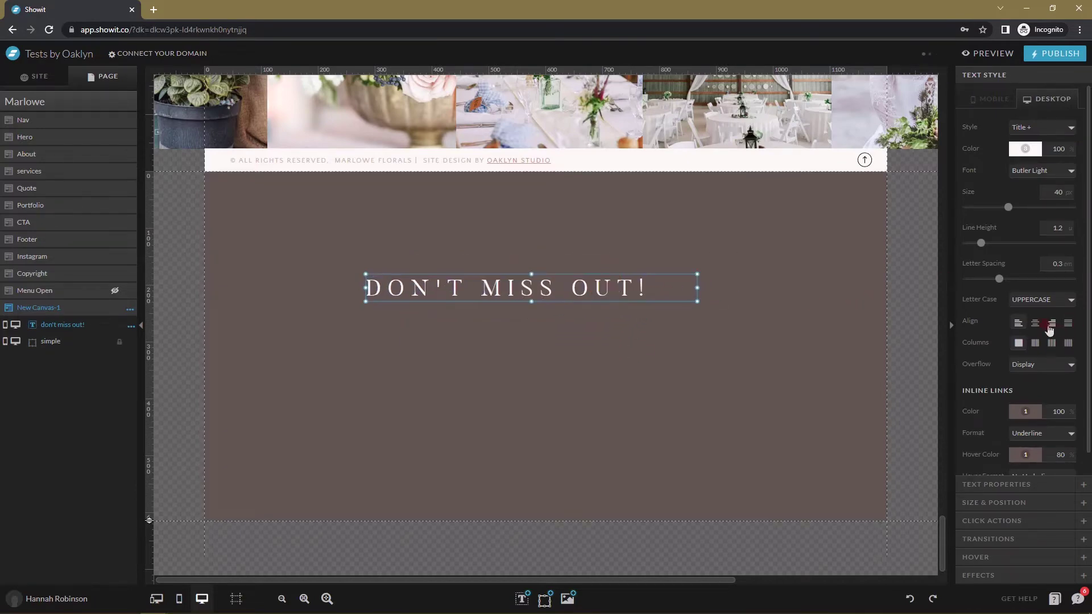
{"action": "left_click", "coordinate": [1035, 323]}
Add a Heading text box just below the title and set its color to a light beige-pink palette swatch.
{"action": "mouse_move", "coordinate": [521, 597]}
{"action": "left_click", "coordinate": [519, 547]}
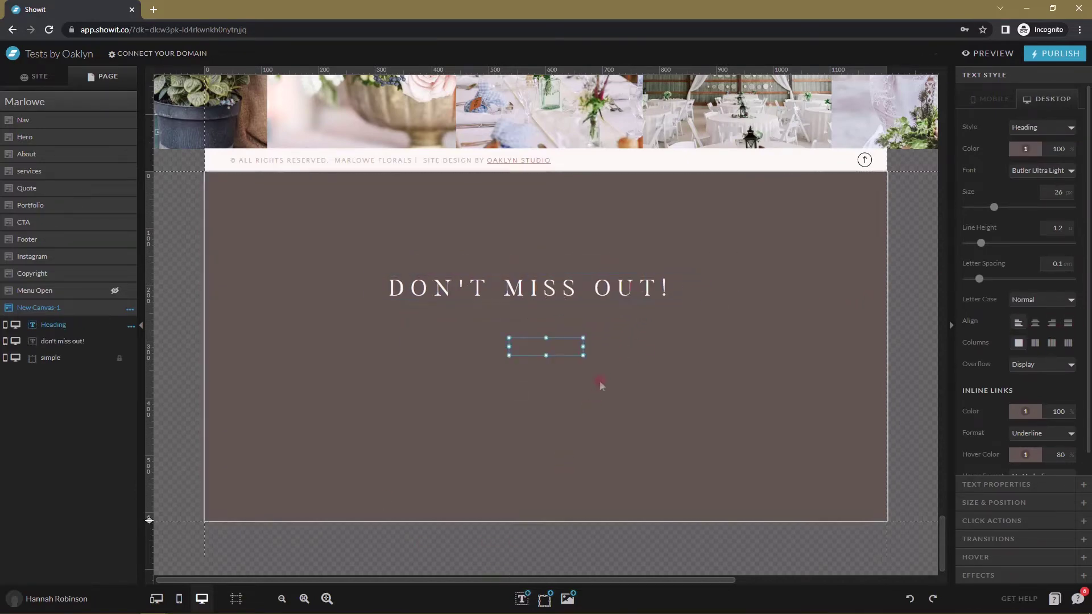
{"action": "left_click_drag", "start_coordinate": [543, 341], "coordinate": [543, 306]}
{"action": "left_click", "coordinate": [1025, 148]}
{"action": "left_click", "coordinate": [1024, 175]}
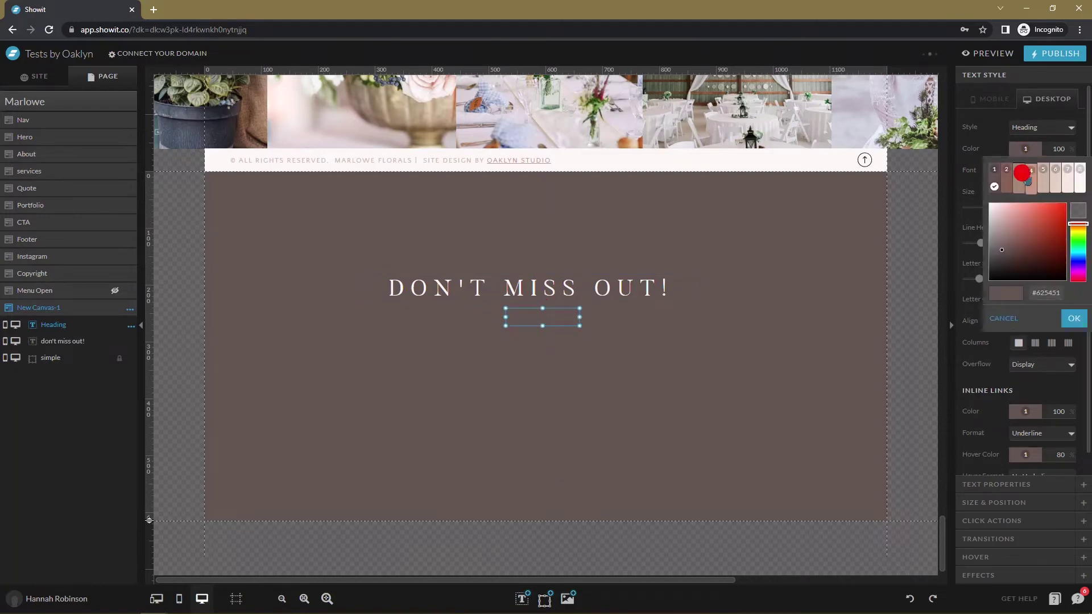
{"action": "left_click", "coordinate": [1024, 149]}
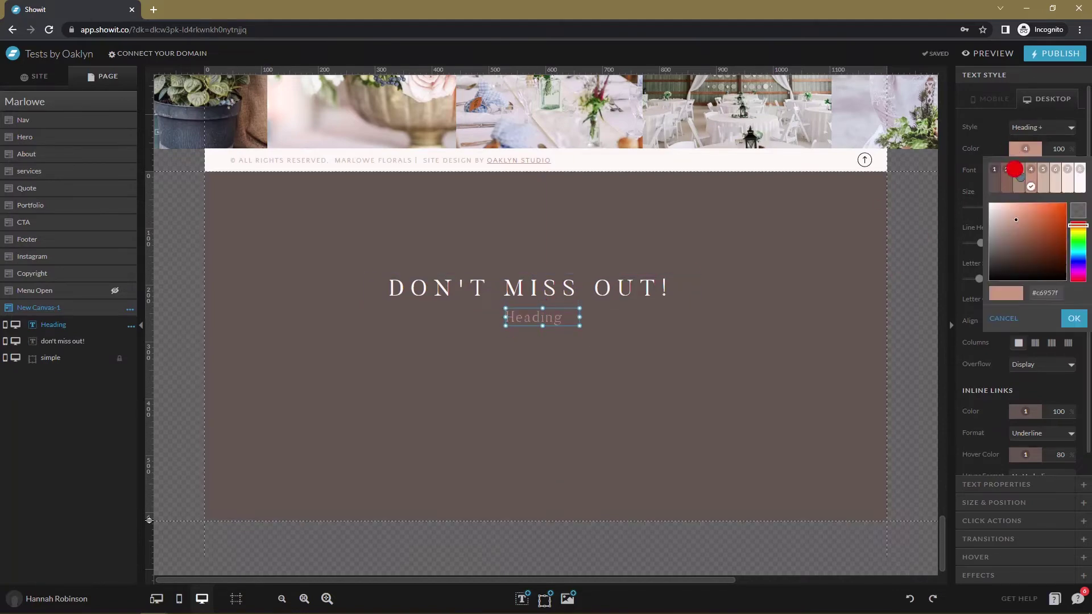
{"action": "left_click", "coordinate": [1034, 175]}
Fill the heading with gibberish placeholder text and resize its box to about 312 by 61 px below the title.
{"action": "double_click", "coordinate": [525, 320]}
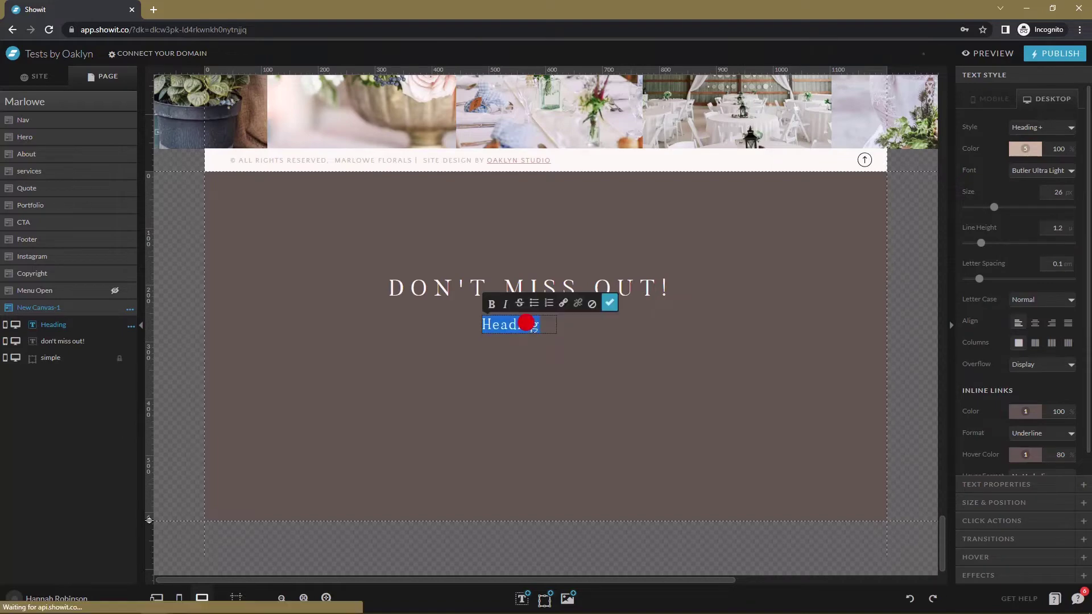
{"action": "type", "text": "Blahf ajdfj"}
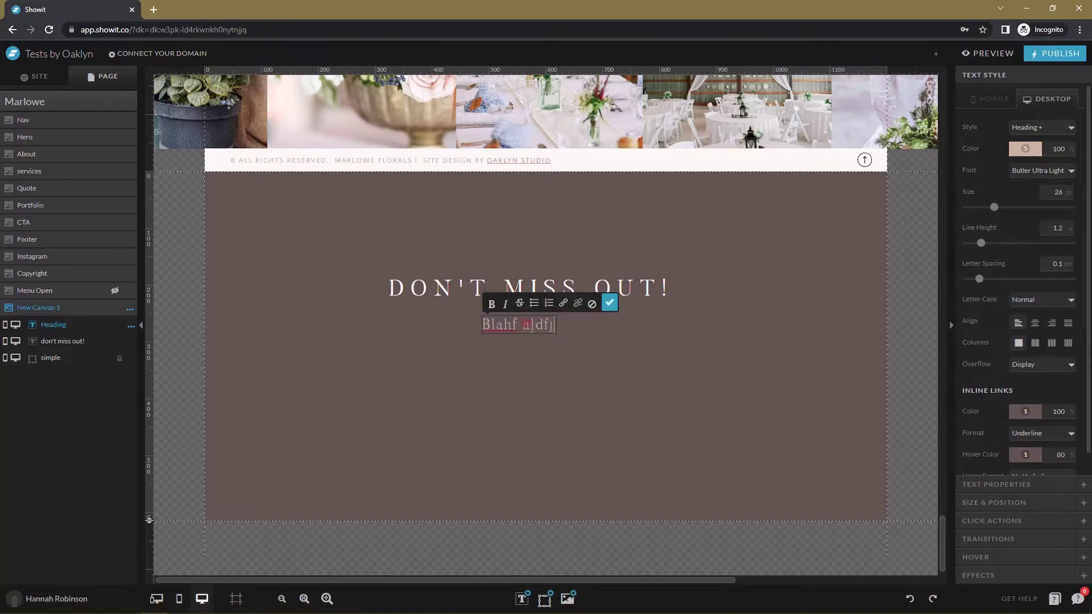
{"action": "type", "text": " kfhadl ajs ljghl ja"}
{"action": "left_click", "coordinate": [571, 354]}
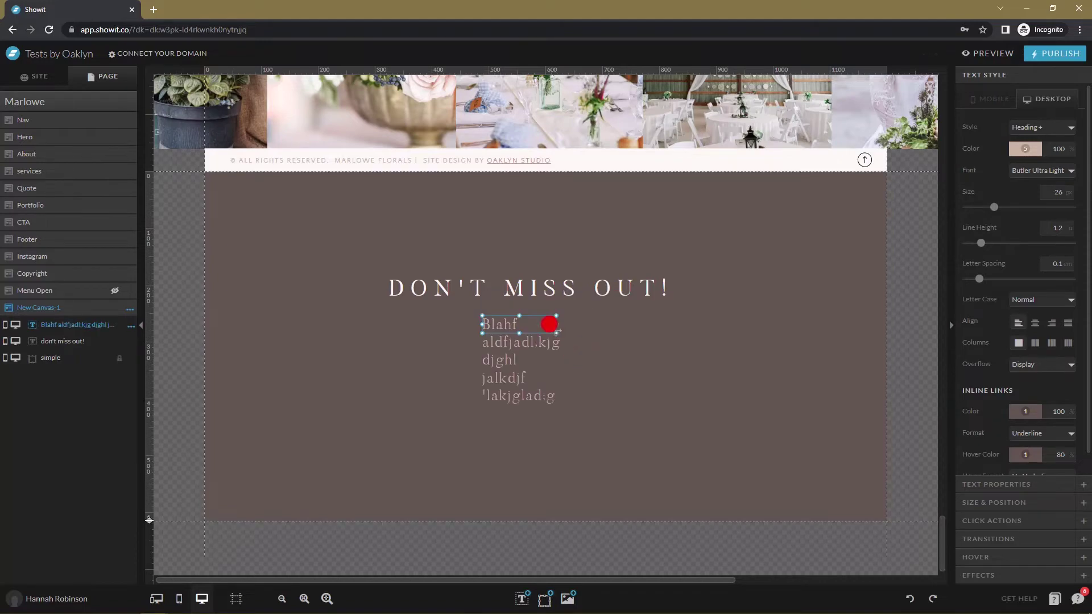
{"action": "left_click_drag", "start_coordinate": [556, 334], "coordinate": [660, 347]}
{"action": "left_click_drag", "start_coordinate": [612, 331], "coordinate": [577, 328]}
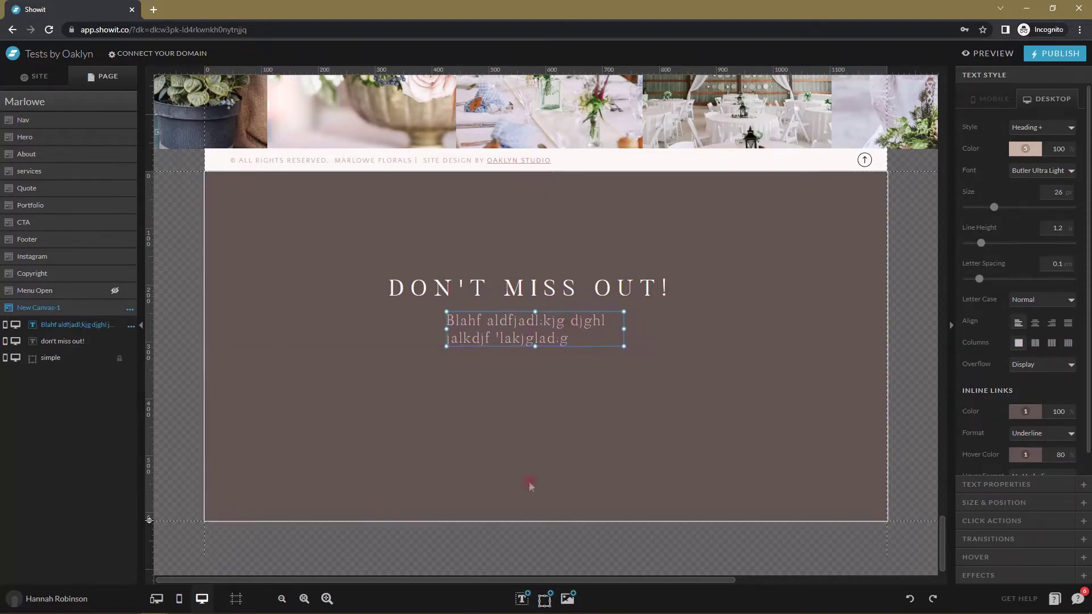
Add an Embed Code element, shrink it, and place it just below the placeholder heading.
{"action": "mouse_move", "coordinate": [544, 597]}
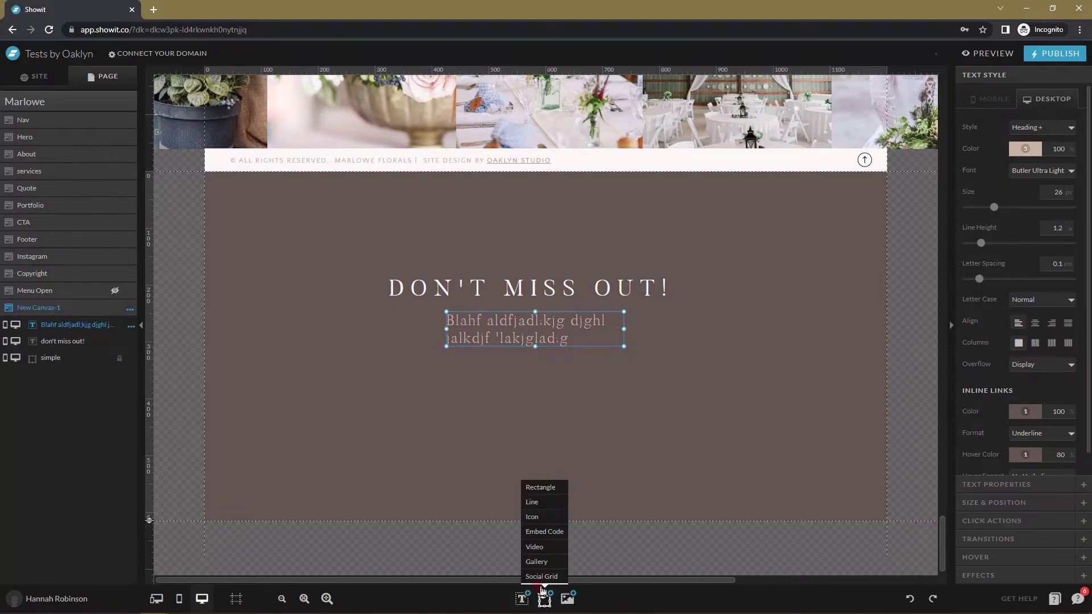
{"action": "left_click", "coordinate": [550, 533]}
{"action": "left_click_drag", "start_coordinate": [573, 364], "coordinate": [566, 418]}
{"action": "left_click", "coordinate": [676, 333]}
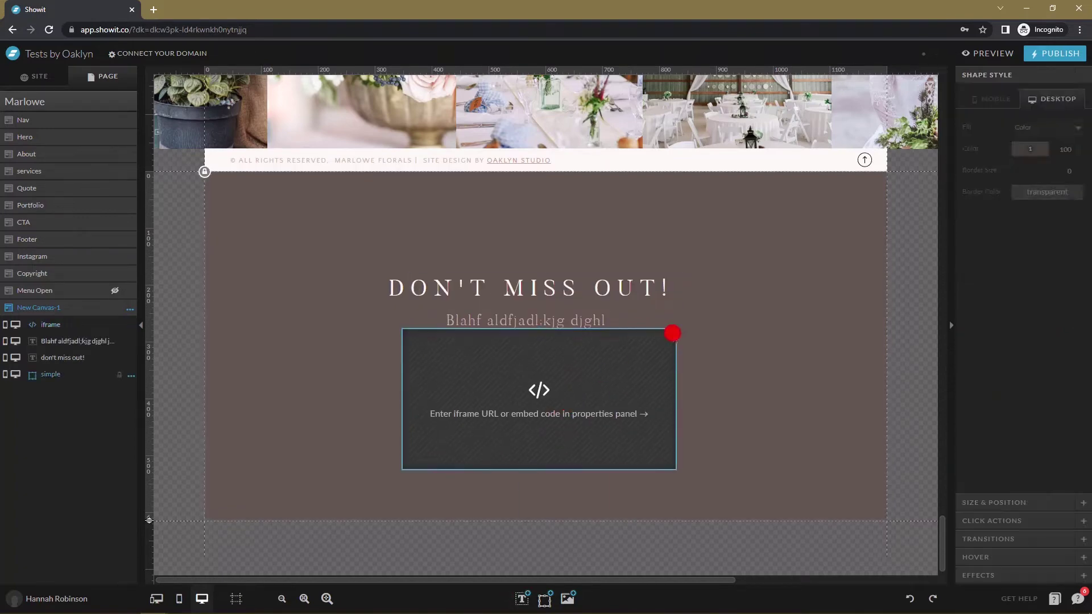
{"action": "left_click_drag", "start_coordinate": [672, 333], "coordinate": [640, 396]}
{"action": "left_click_drag", "start_coordinate": [616, 416], "coordinate": [626, 371]}
Center-align the placeholder heading text below the title.
{"action": "left_click", "coordinate": [565, 318]}
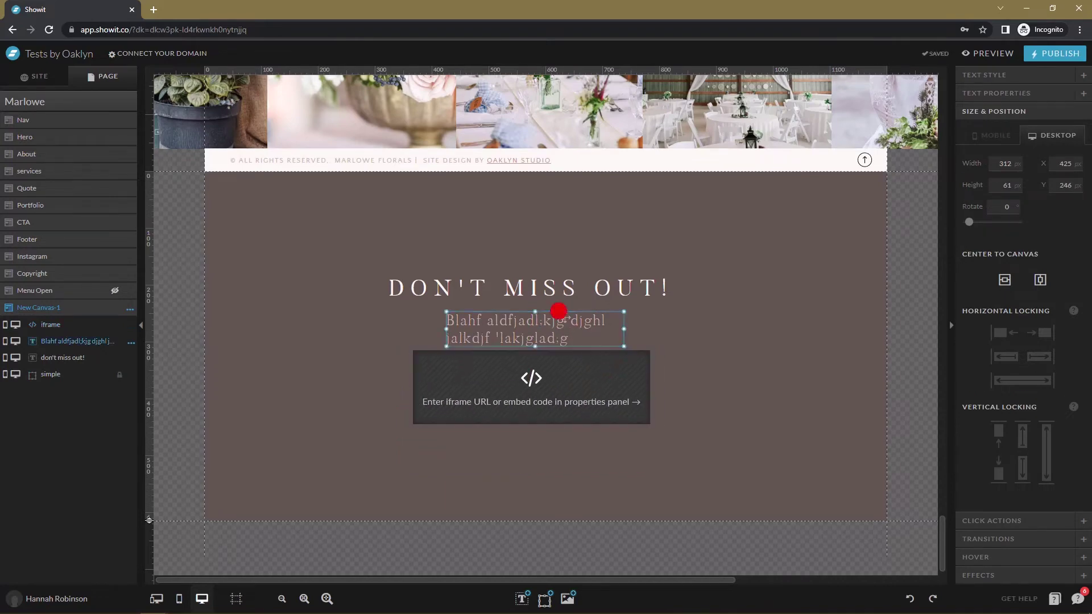
{"action": "left_click", "coordinate": [1024, 76]}
{"action": "left_click", "coordinate": [1028, 329]}
Tighten the spacing between title and heading, and align both with the embed box on one centered vertical axis.
{"action": "left_click", "coordinate": [575, 285]}
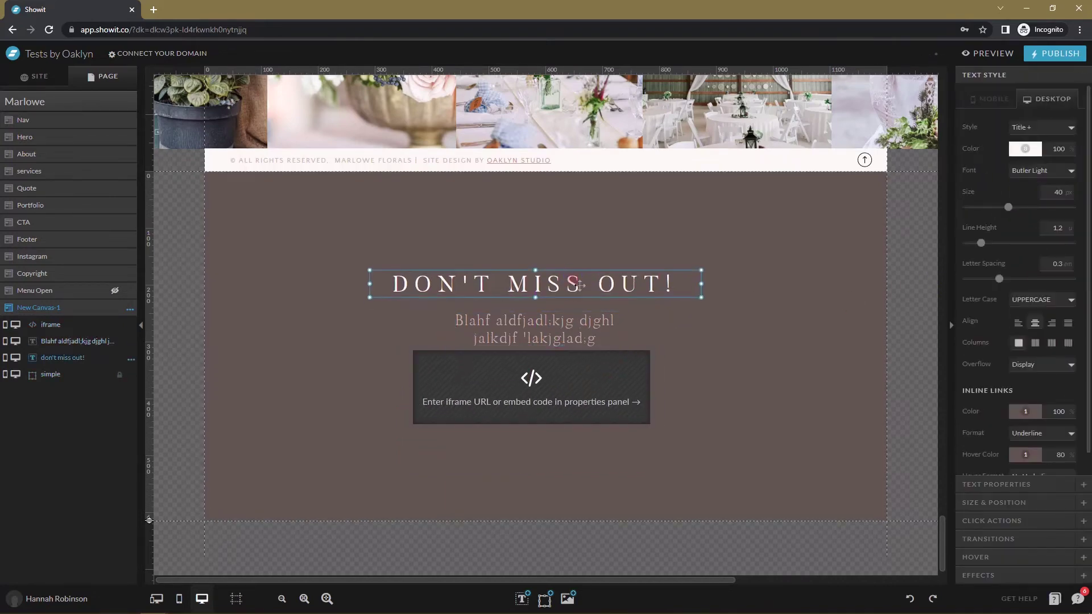
{"action": "left_click", "coordinate": [569, 309]}
{"action": "left_click", "coordinate": [491, 235]}
{"action": "left_click_drag", "start_coordinate": [491, 235], "coordinate": [484, 230]}
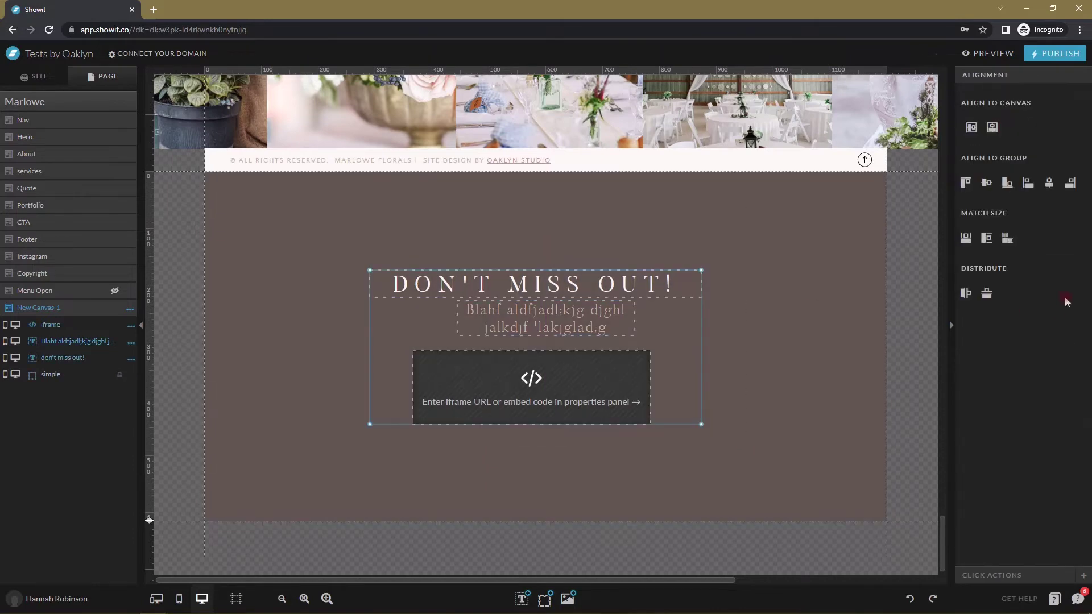
{"action": "left_click", "coordinate": [1049, 183]}
{"action": "left_click", "coordinate": [796, 347]}
Add an icon in the canvas's upper-right corner and set its color to a very light pink palette swatch.
{"action": "mouse_move", "coordinate": [543, 604]}
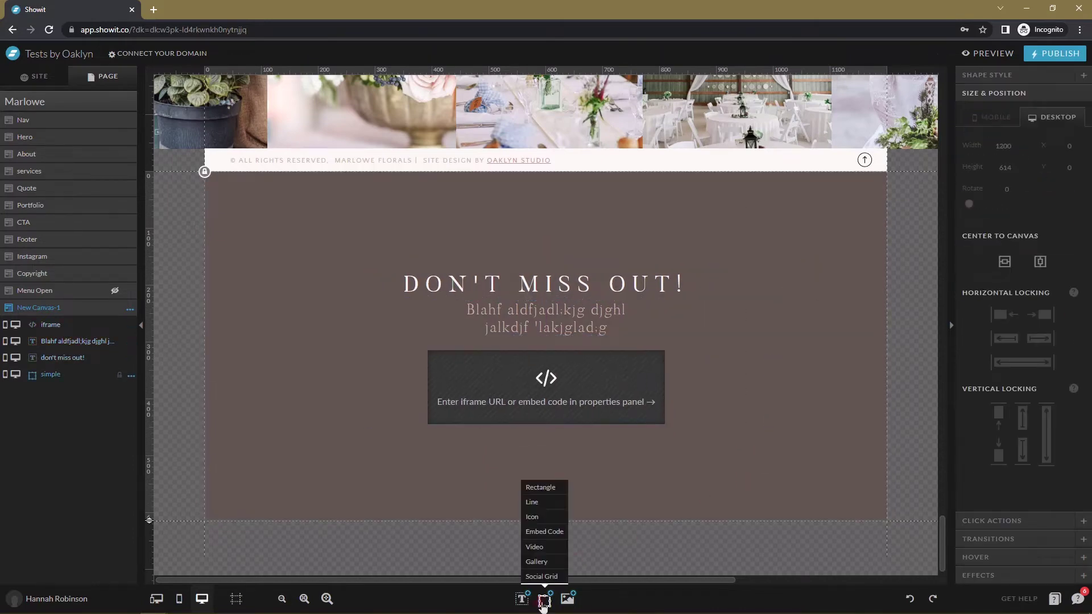
{"action": "left_click", "coordinate": [533, 517]}
{"action": "left_click_drag", "start_coordinate": [512, 369], "coordinate": [798, 239]}
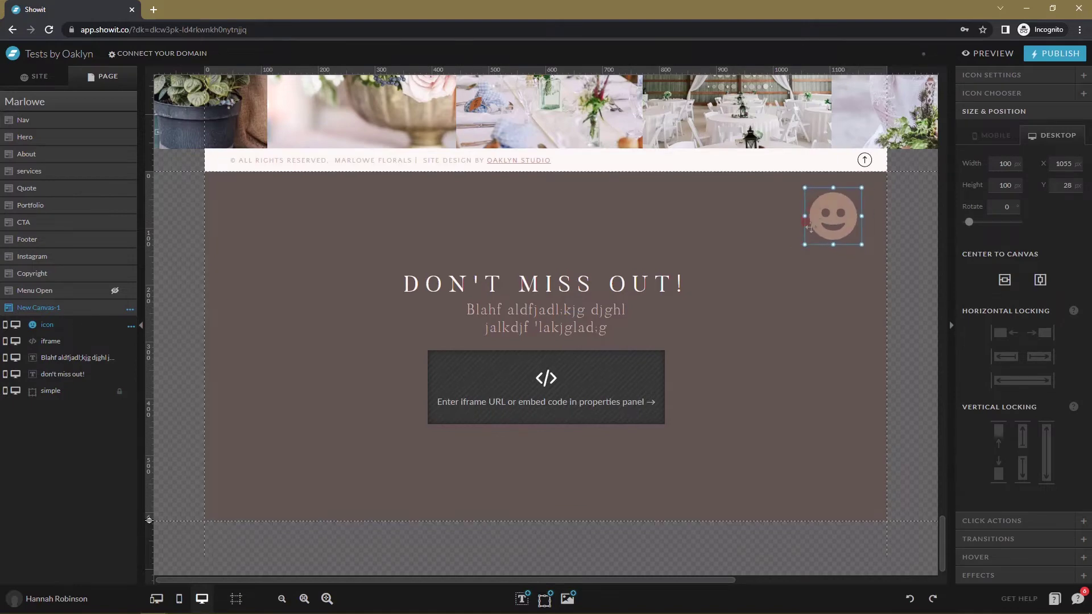
{"action": "left_click", "coordinate": [991, 75]}
{"action": "left_click", "coordinate": [1026, 232]}
{"action": "left_click", "coordinate": [1056, 252]}
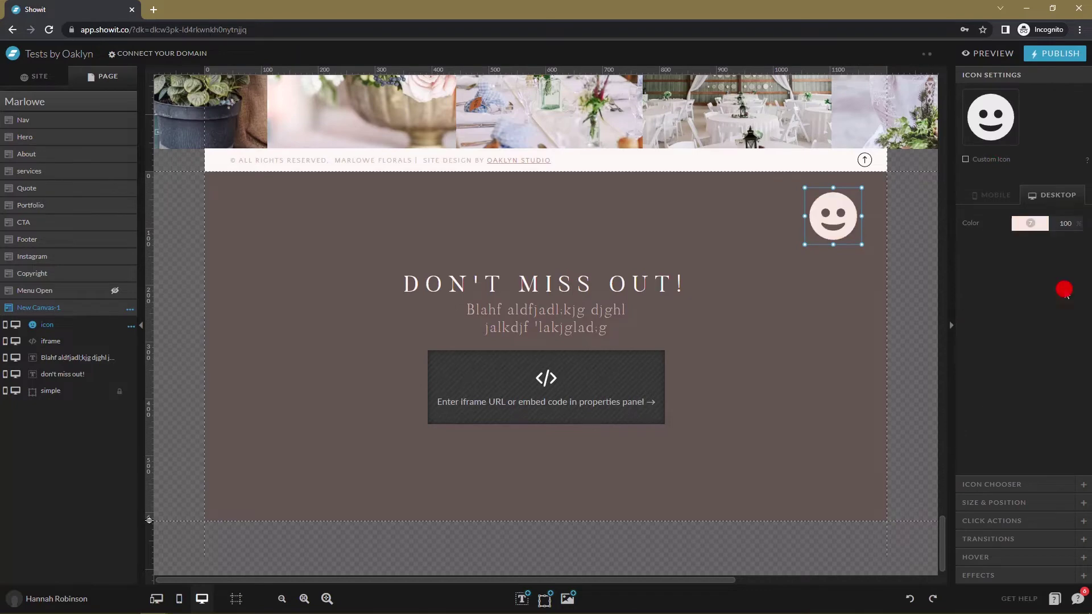
Change the corner icon to the thin X inside a filled circle.
{"action": "left_click", "coordinate": [1003, 485]}
{"action": "scroll", "coordinate": [977, 255], "scroll_direction": "down", "scroll_amount": 10}
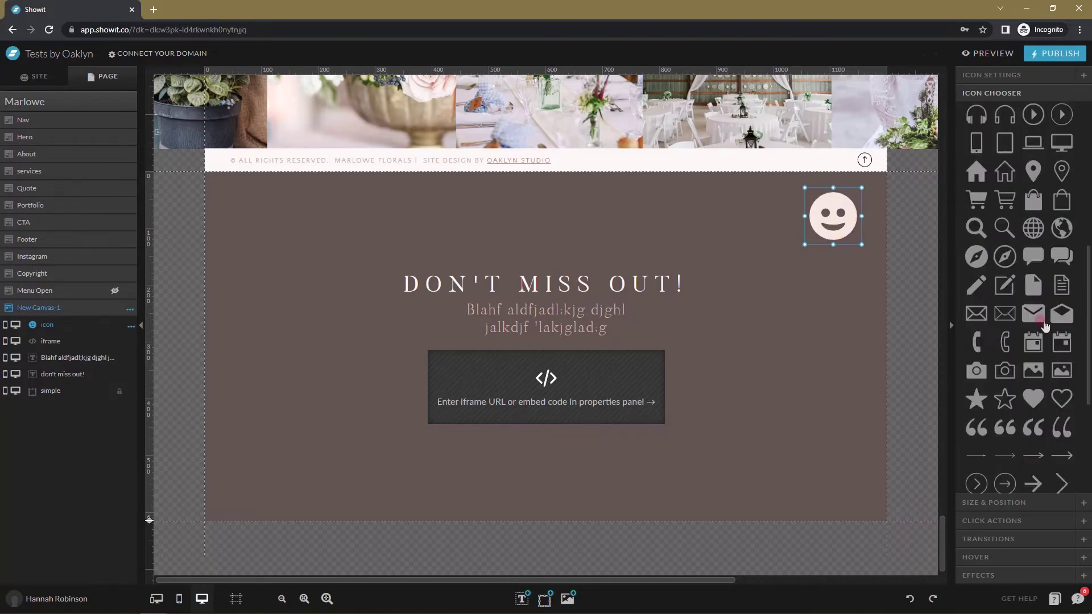
{"action": "left_click", "coordinate": [1002, 332]}
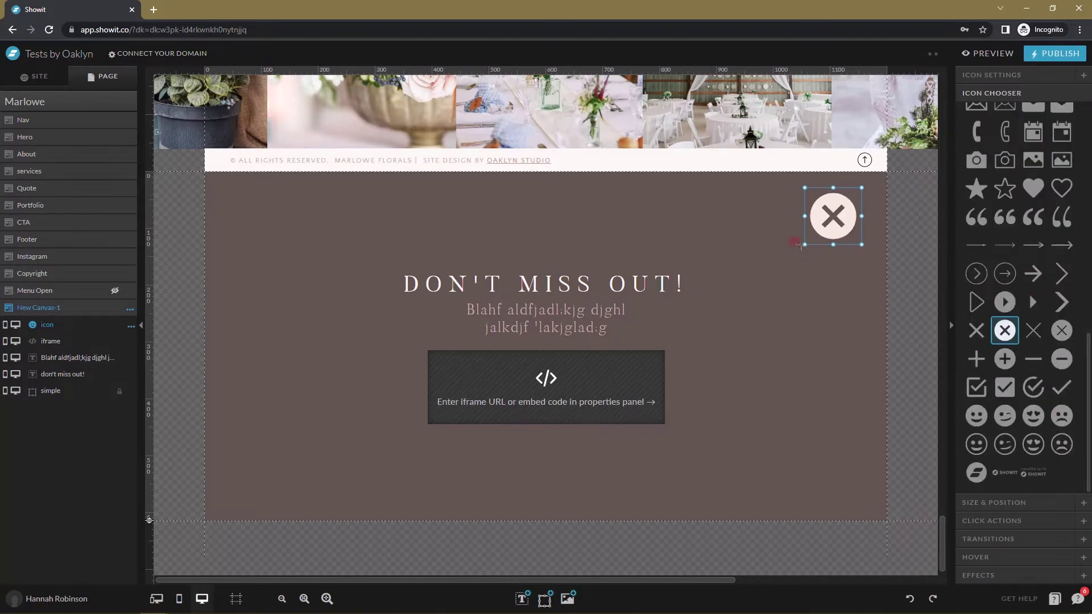
{"action": "left_click", "coordinate": [1061, 331]}
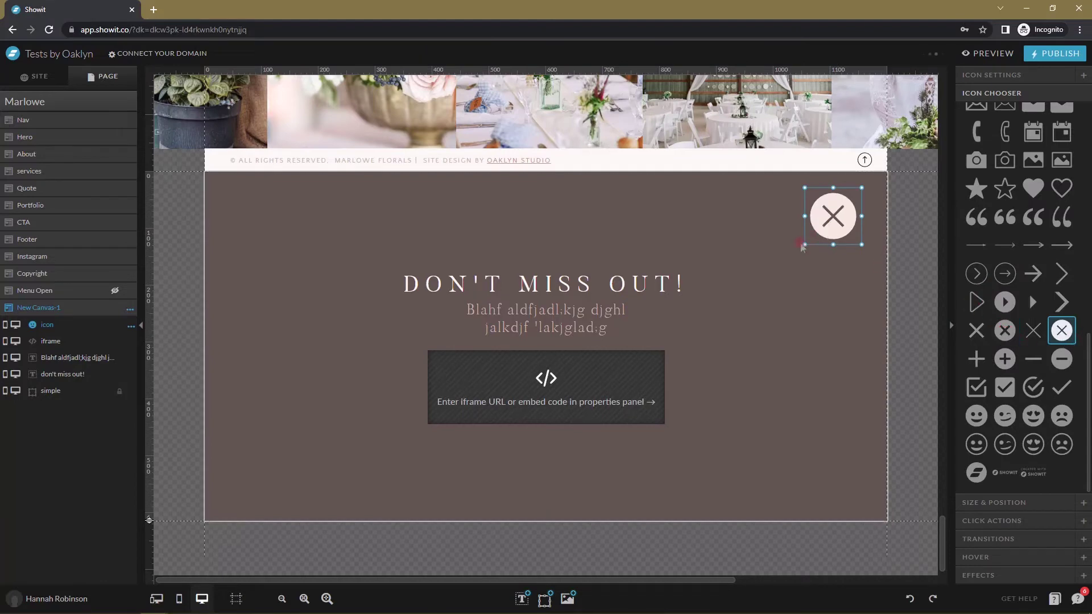
{"action": "left_click", "coordinate": [822, 215]}
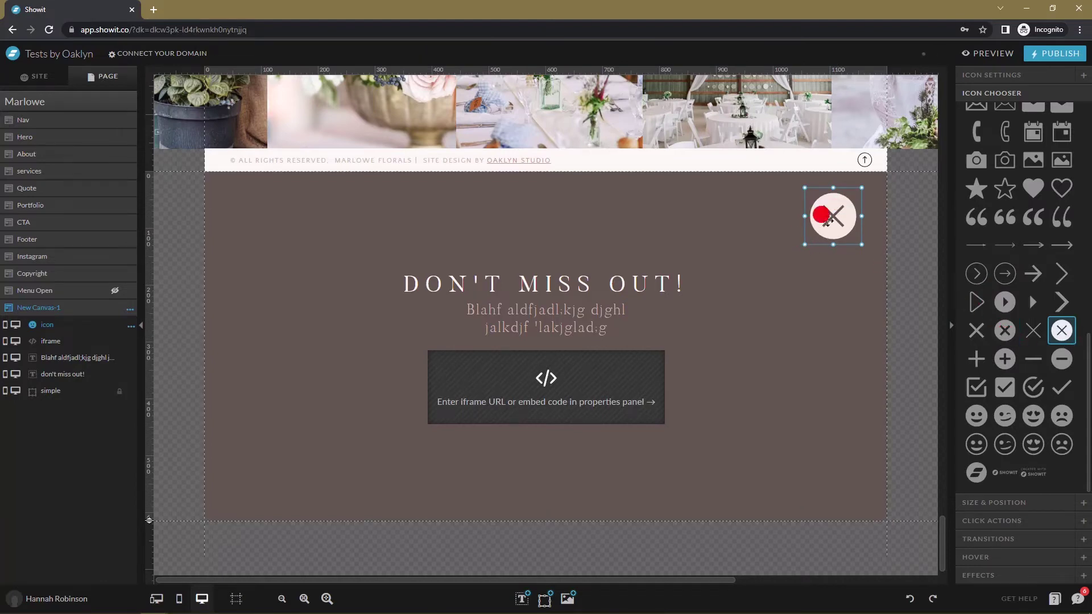
{"action": "left_click", "coordinate": [869, 238]}
{"action": "left_click", "coordinate": [855, 226]}
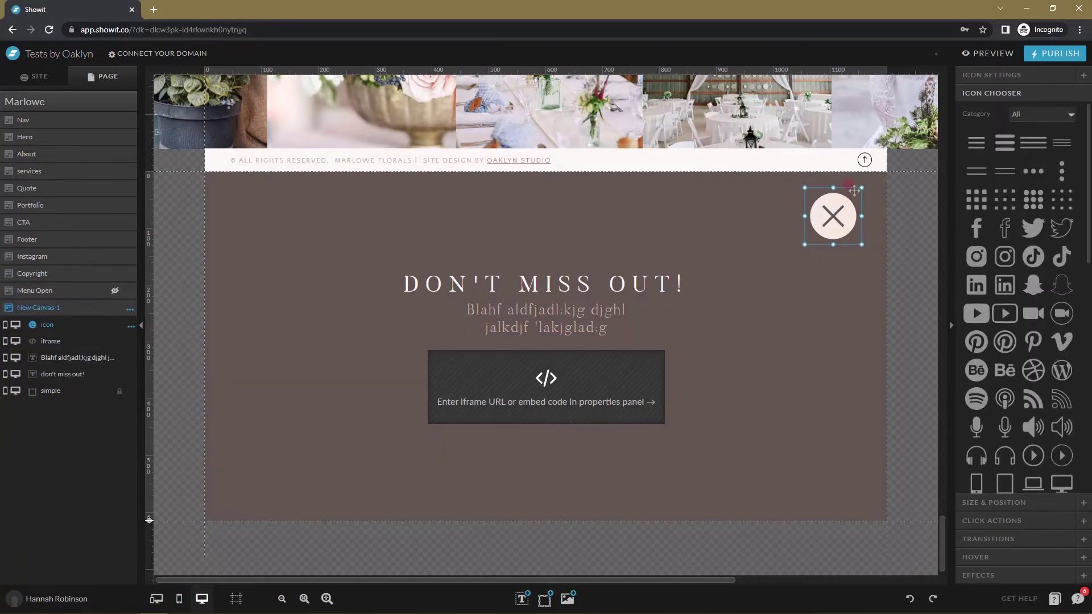
Shrink the close icon in the canvas's upper-right corner and rename the new canvas "subscribe".
{"action": "mouse_move", "coordinate": [860, 187]}
{"action": "left_mouse_down"}
{"action": "mouse_move", "coordinate": [835, 229]}
{"action": "mouse_move", "coordinate": [858, 196]}
{"action": "left_mouse_up"}
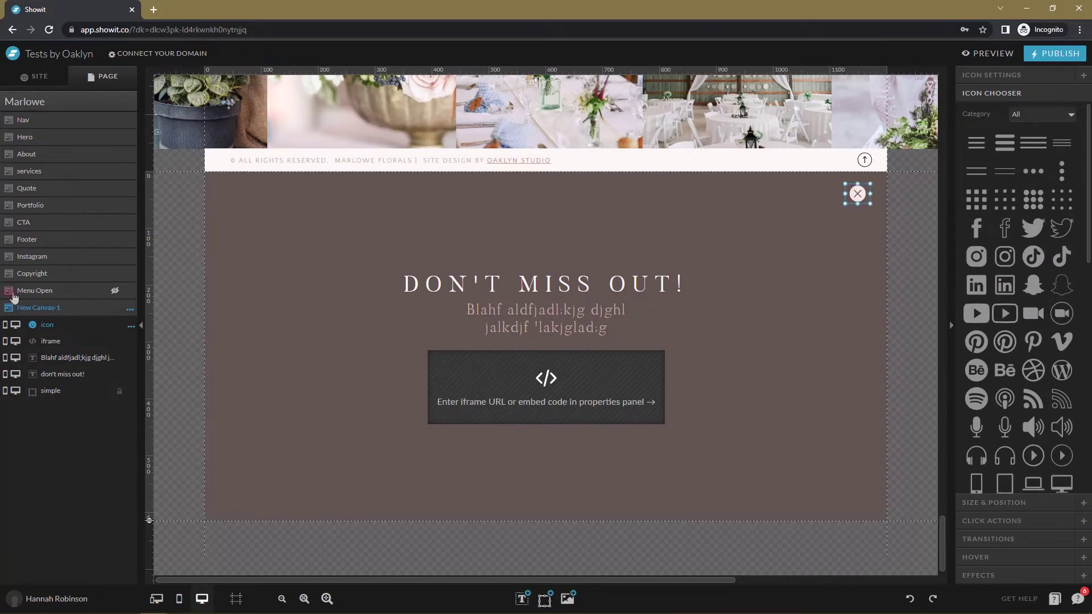
{"action": "double_click", "coordinate": [41, 307]}
{"action": "type", "text": "subsc"}
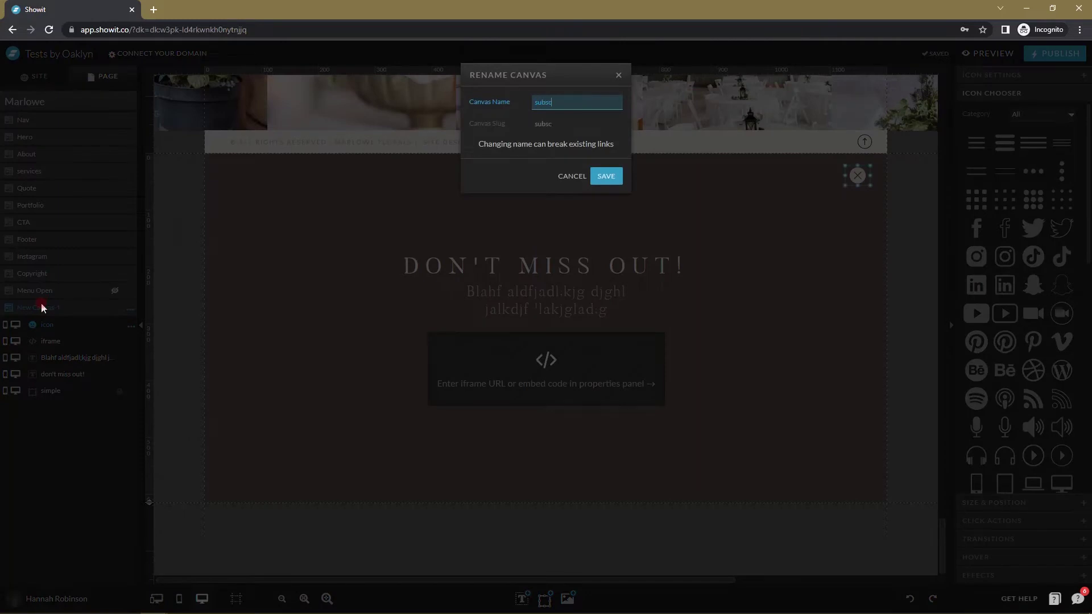
{"action": "type", "text": "ribe"}
{"action": "key", "text": "Return"}
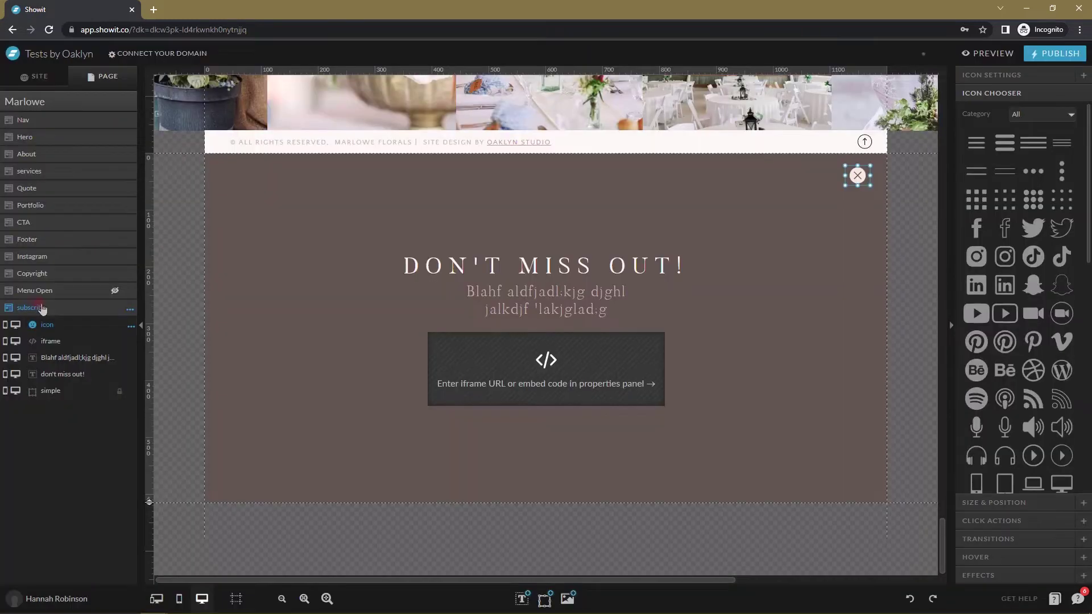
Add a click action to the close icon with type Hide Canvas and This Canvas as its target.
{"action": "left_click", "coordinate": [1021, 519]}
{"action": "left_click", "coordinate": [1041, 182]}
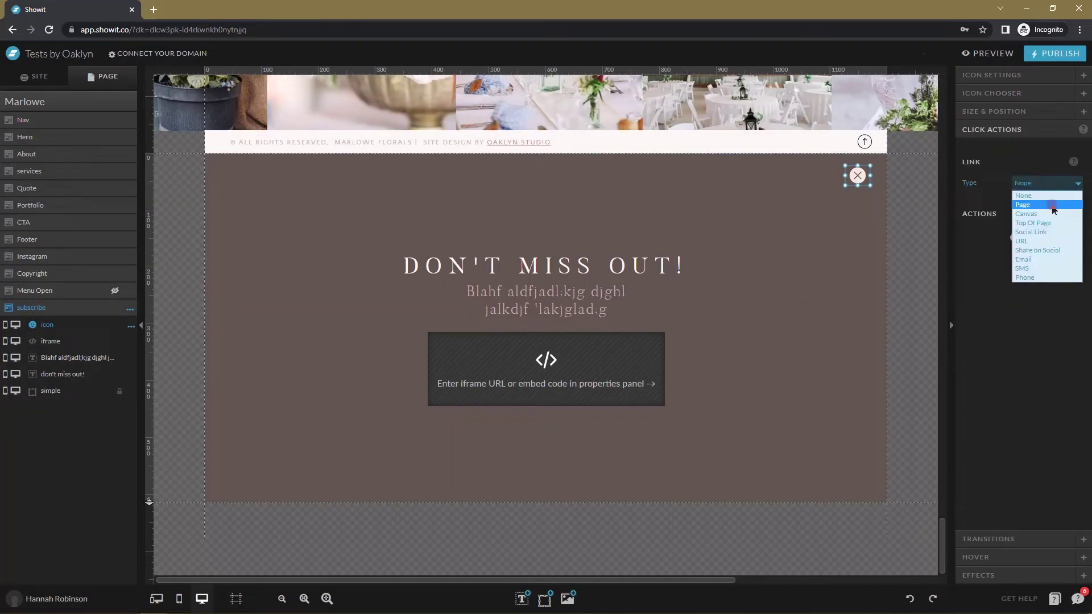
{"action": "left_click", "coordinate": [964, 231]}
{"action": "left_click", "coordinate": [1024, 237]}
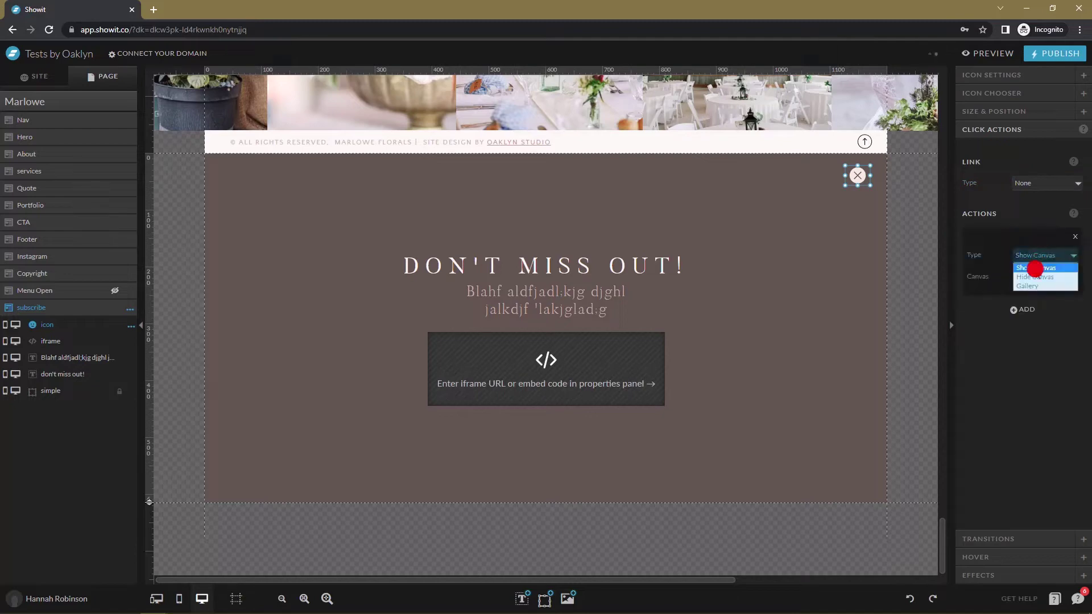
{"action": "left_click", "coordinate": [1035, 277]}
{"action": "left_click", "coordinate": [1041, 277]}
{"action": "left_click", "coordinate": [1033, 285]}
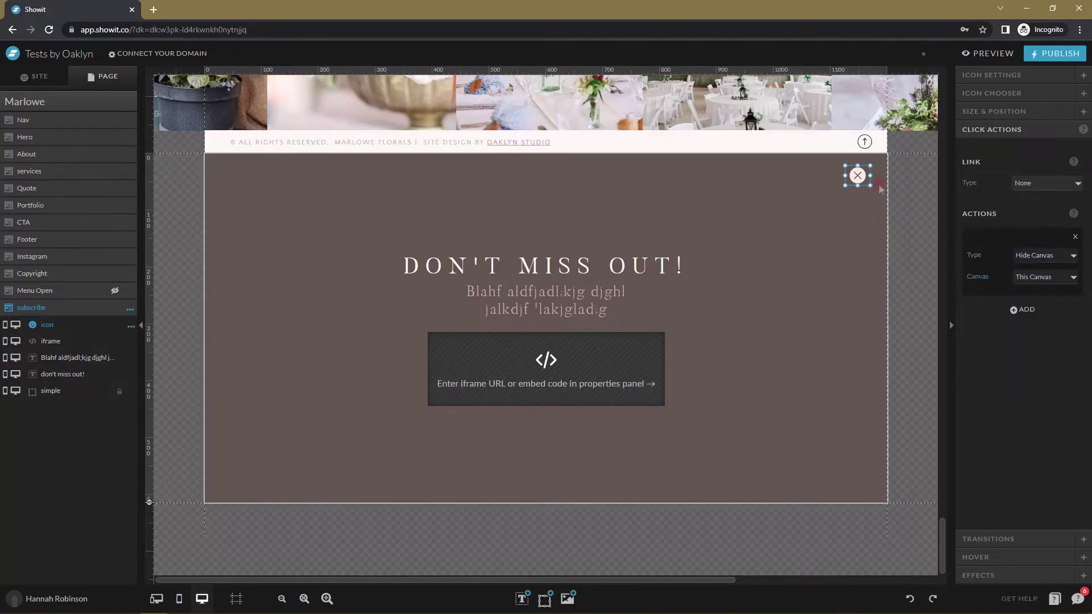
{"action": "left_click", "coordinate": [819, 280]}
Nudge the embed box slightly and add a Paragraph text box just below it.
{"action": "left_click_drag", "start_coordinate": [587, 379], "coordinate": [589, 377]}
{"action": "left_click", "coordinate": [522, 598]}
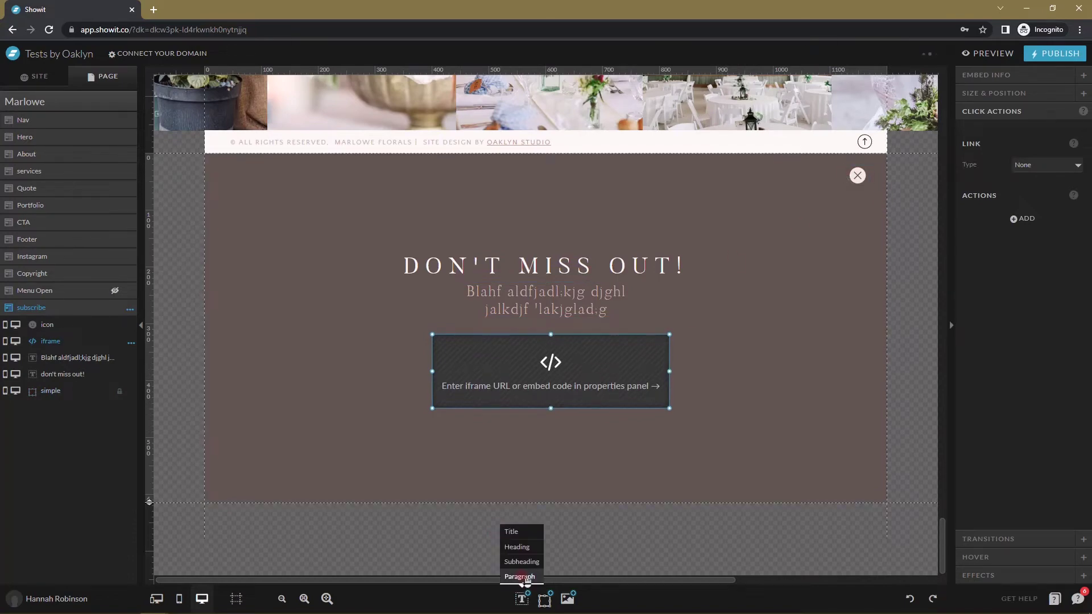
{"action": "left_click", "coordinate": [520, 580]}
{"action": "left_click", "coordinate": [554, 337]}
{"action": "left_click_drag", "start_coordinate": [555, 337], "coordinate": [553, 423]}
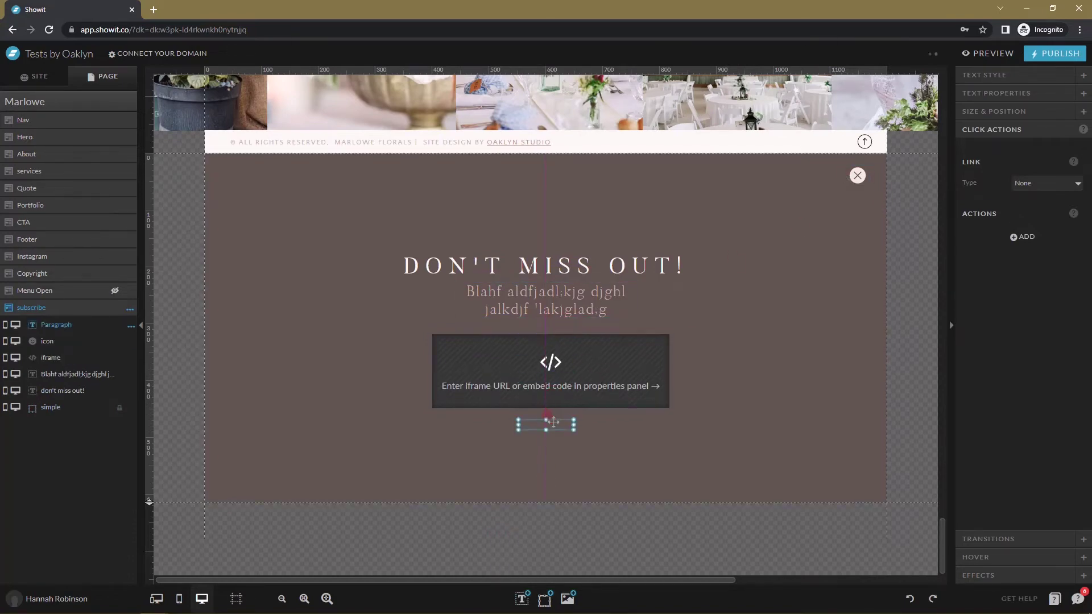
Set the paragraph's color to a near-white palette swatch and replace its text with "i don't want to".
{"action": "left_click", "coordinate": [1025, 79]}
{"action": "left_click", "coordinate": [1025, 149]}
{"action": "left_click", "coordinate": [1076, 183]}
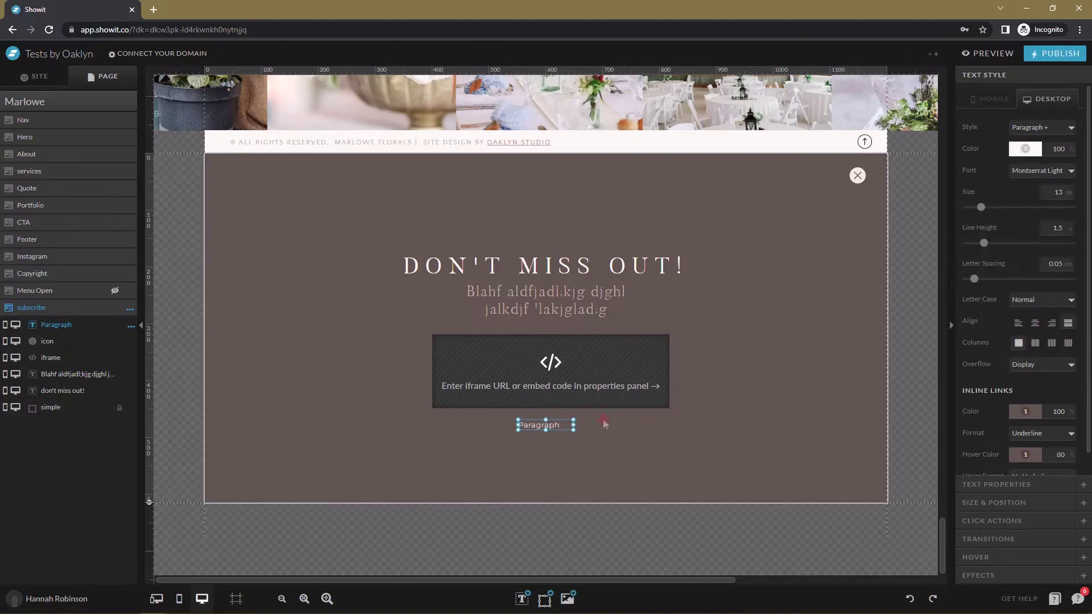
{"action": "double_click", "coordinate": [529, 425]}
{"action": "key", "text": "BackSpace"}
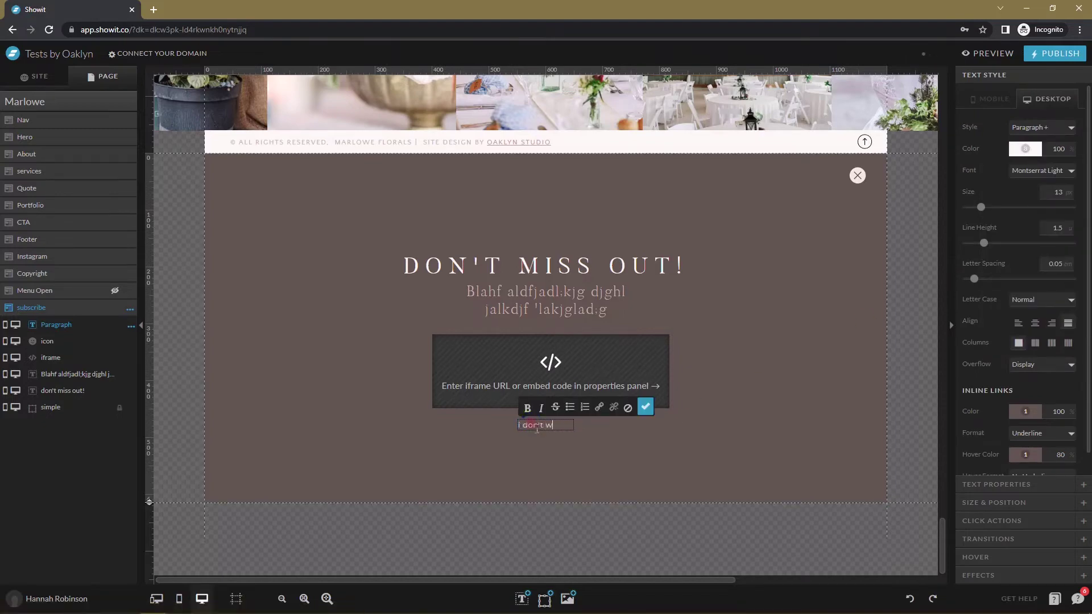
{"action": "left_click", "coordinate": [645, 407]}
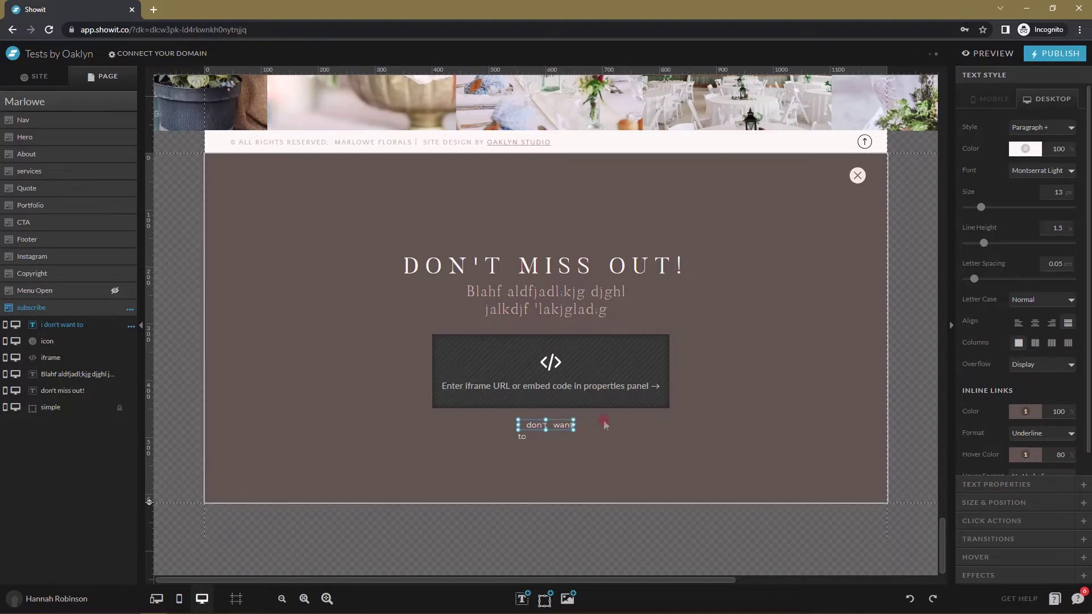
Widen the "i don't want to" text box below the embed box so its text fits on one line.
{"action": "left_click", "coordinate": [576, 425]}
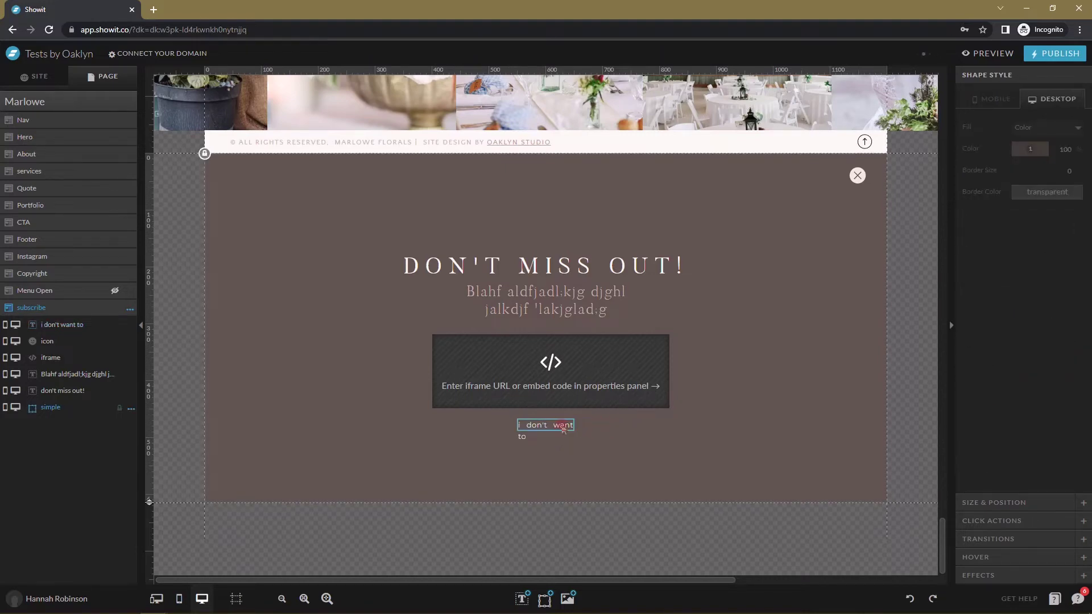
{"action": "left_click", "coordinate": [567, 424]}
{"action": "left_click", "coordinate": [594, 426]}
{"action": "left_click", "coordinate": [568, 421]}
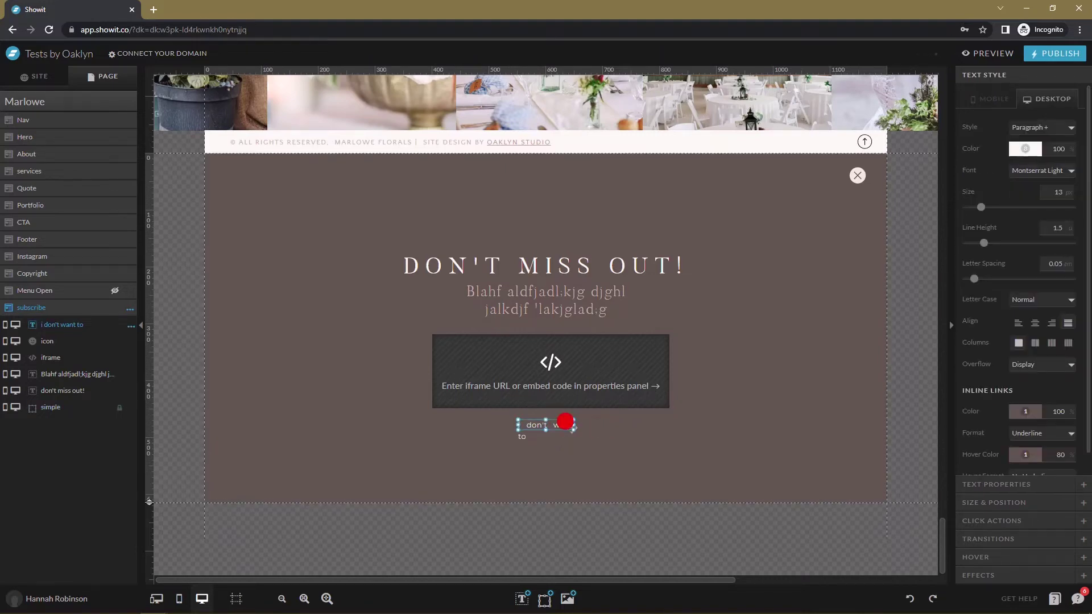
{"action": "left_click", "coordinate": [577, 437]}
{"action": "left_click", "coordinate": [577, 429]}
{"action": "left_click", "coordinate": [527, 432]}
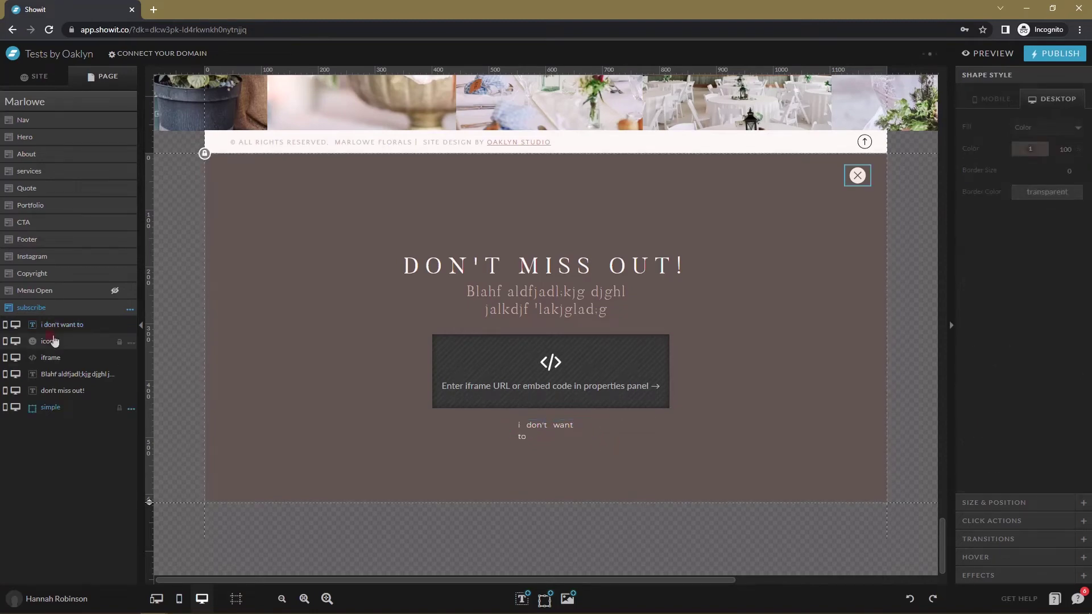
{"action": "left_click", "coordinate": [79, 325]}
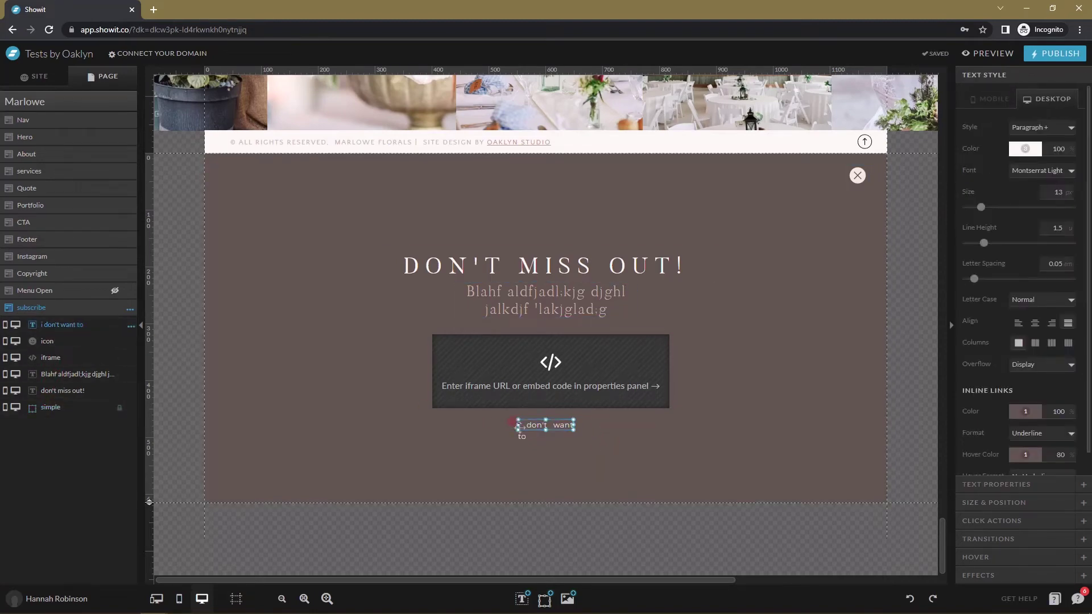
{"action": "left_click", "coordinate": [514, 424]}
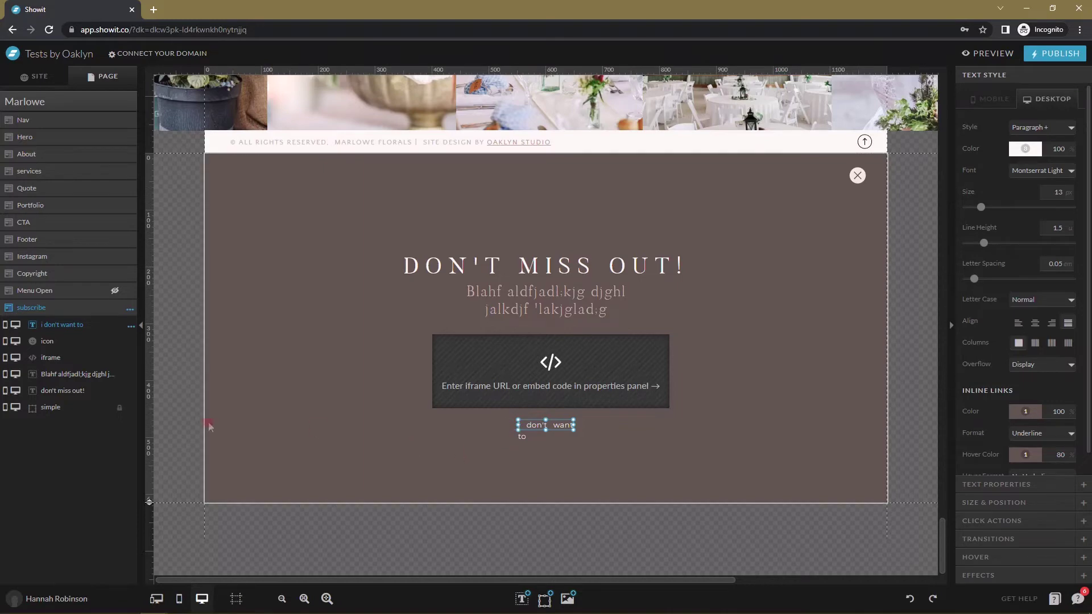
{"action": "left_click", "coordinate": [117, 409]}
{"action": "left_click", "coordinate": [505, 442]}
{"action": "left_click", "coordinate": [557, 424]}
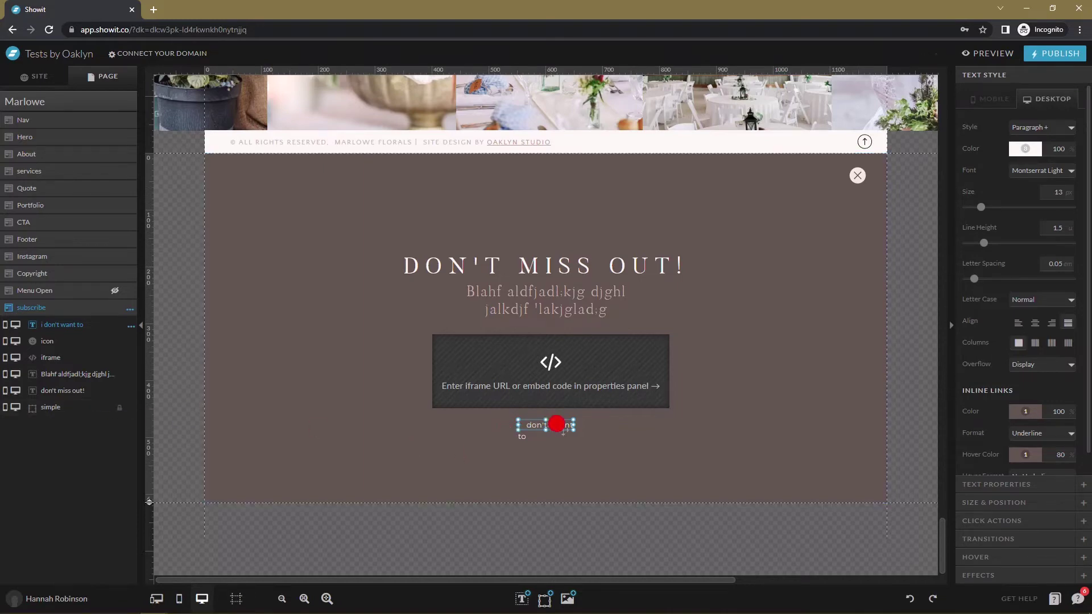
{"action": "left_click", "coordinate": [609, 463]}
{"action": "left_click", "coordinate": [550, 402]}
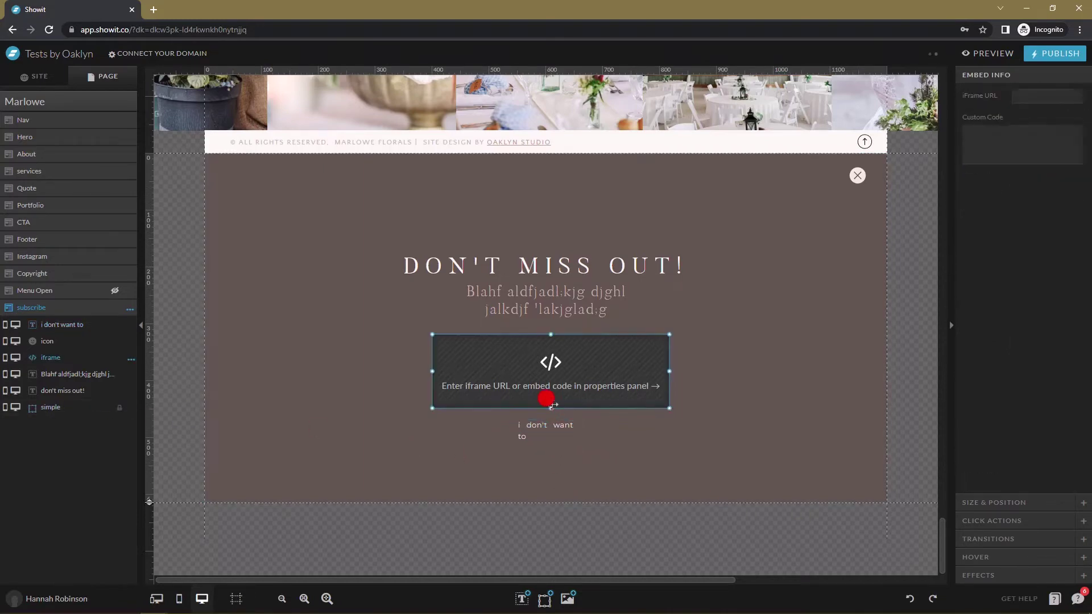
{"action": "left_click", "coordinate": [542, 421]}
{"action": "left_click_drag", "start_coordinate": [541, 420], "coordinate": [587, 434]}
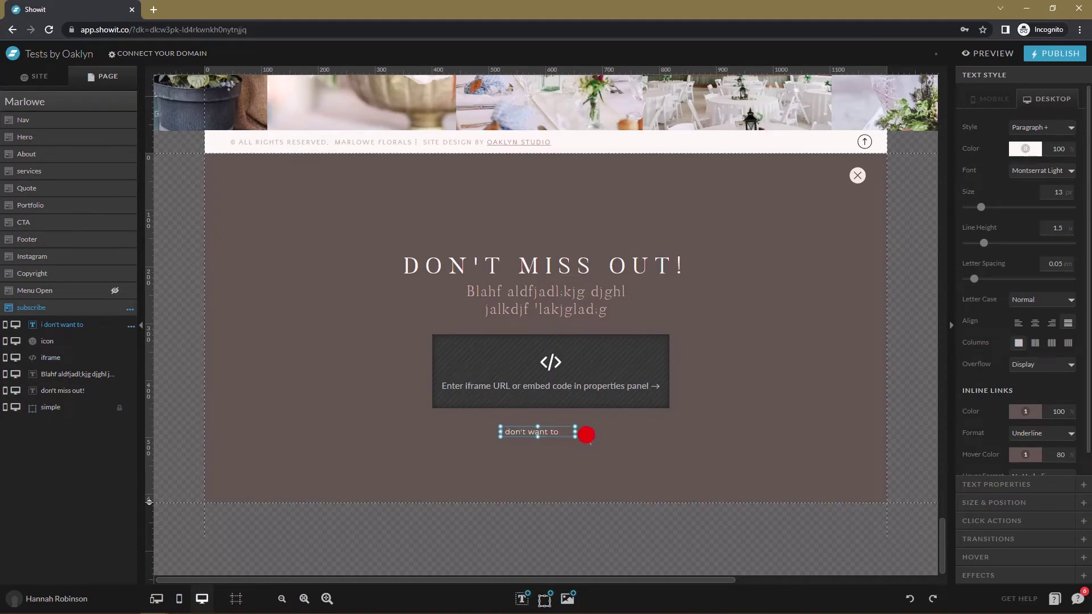
Center the "i don't want to" text beneath the embed box and set its letter case to UPPERCASE.
{"action": "left_click", "coordinate": [1029, 324]}
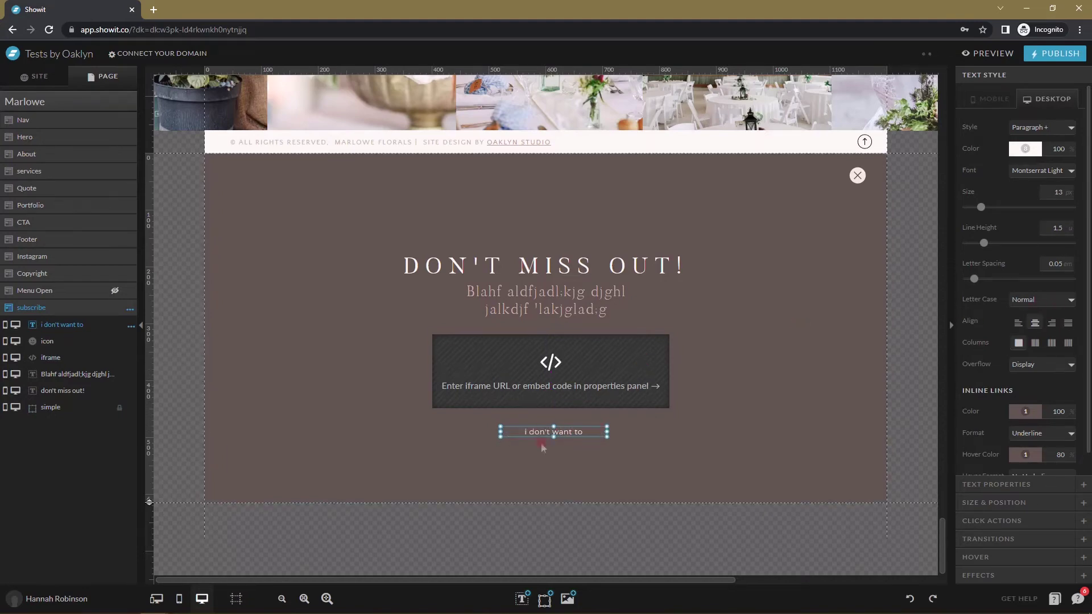
{"action": "left_click_drag", "start_coordinate": [565, 427], "coordinate": [569, 430]}
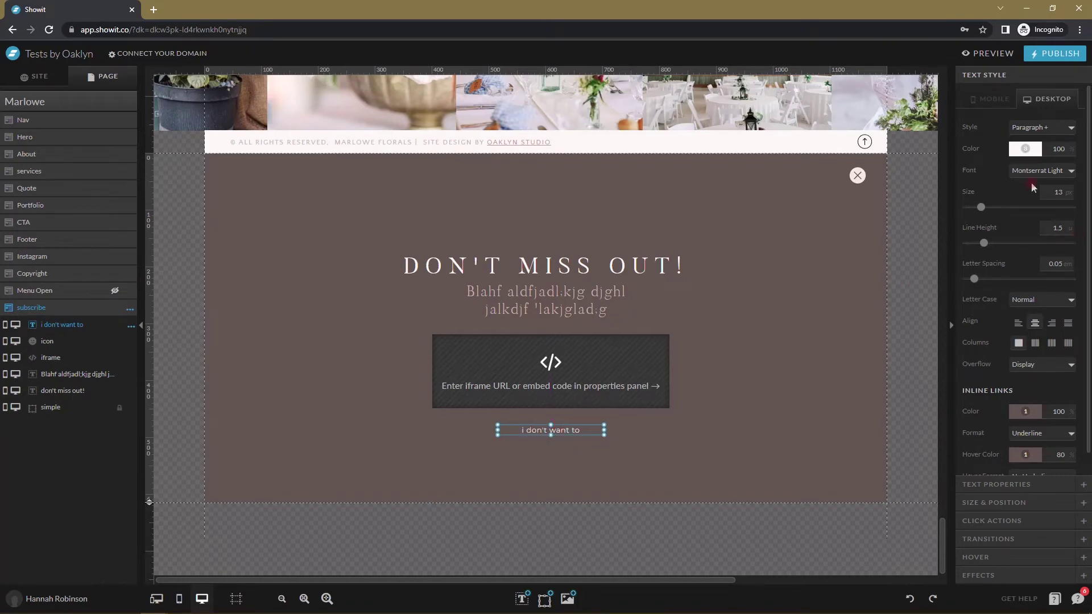
{"action": "left_click", "coordinate": [1033, 300]}
{"action": "left_click", "coordinate": [1034, 317]}
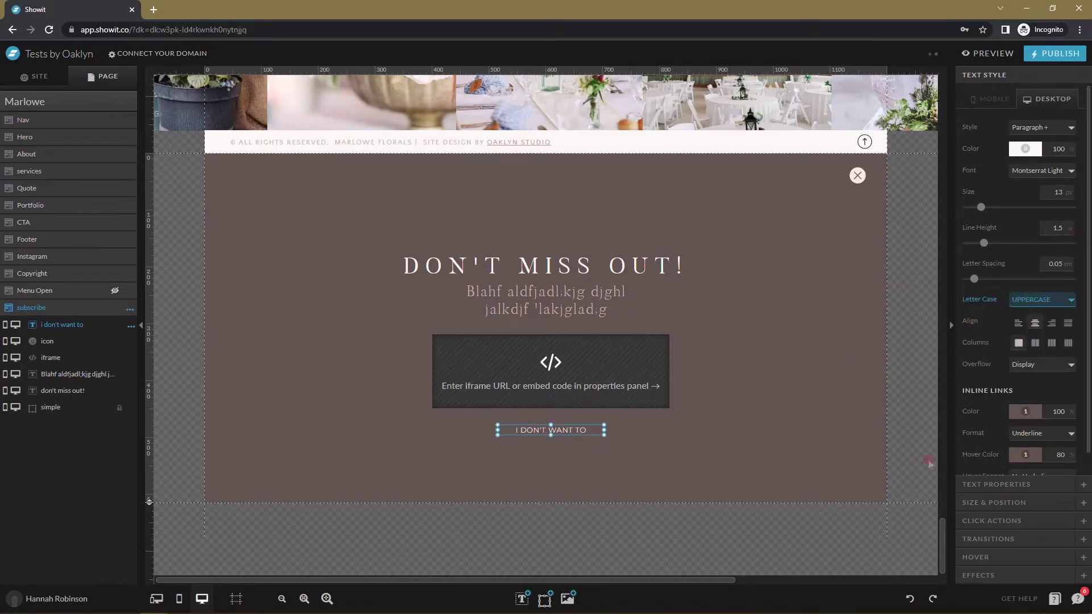
Add a click action to the "I don't want to" text with type Hide Canvas targeting This Canvas.
{"action": "left_click", "coordinate": [1001, 521]}
{"action": "left_click", "coordinate": [1029, 182]}
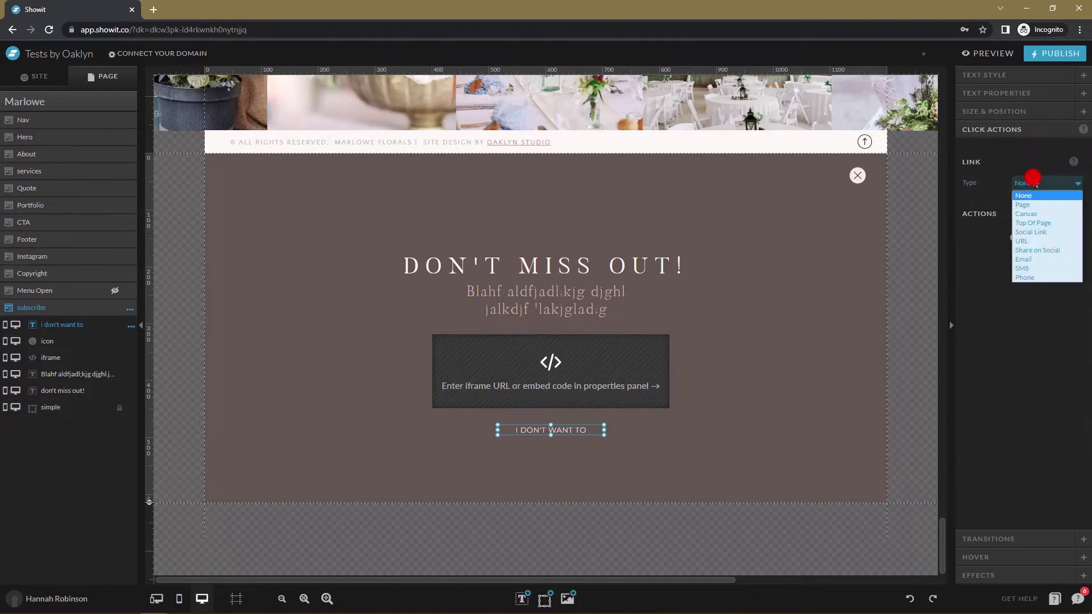
{"action": "left_click", "coordinate": [1009, 254]}
{"action": "left_click", "coordinate": [1022, 237]}
{"action": "left_click", "coordinate": [1031, 256]}
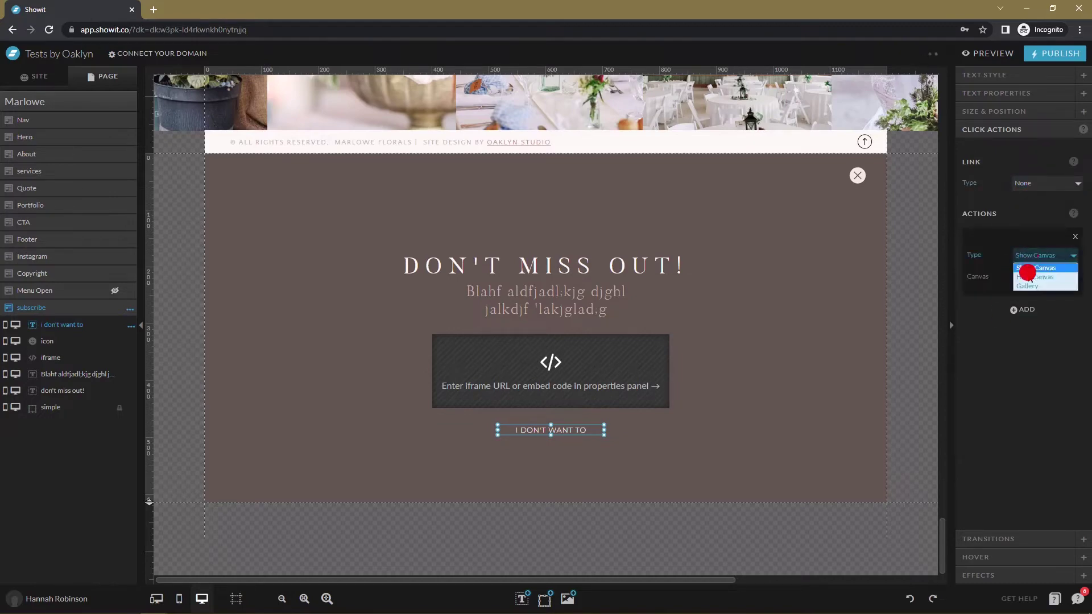
{"action": "left_click", "coordinate": [1028, 276]}
{"action": "left_click", "coordinate": [1030, 278]}
{"action": "left_click", "coordinate": [1013, 413]}
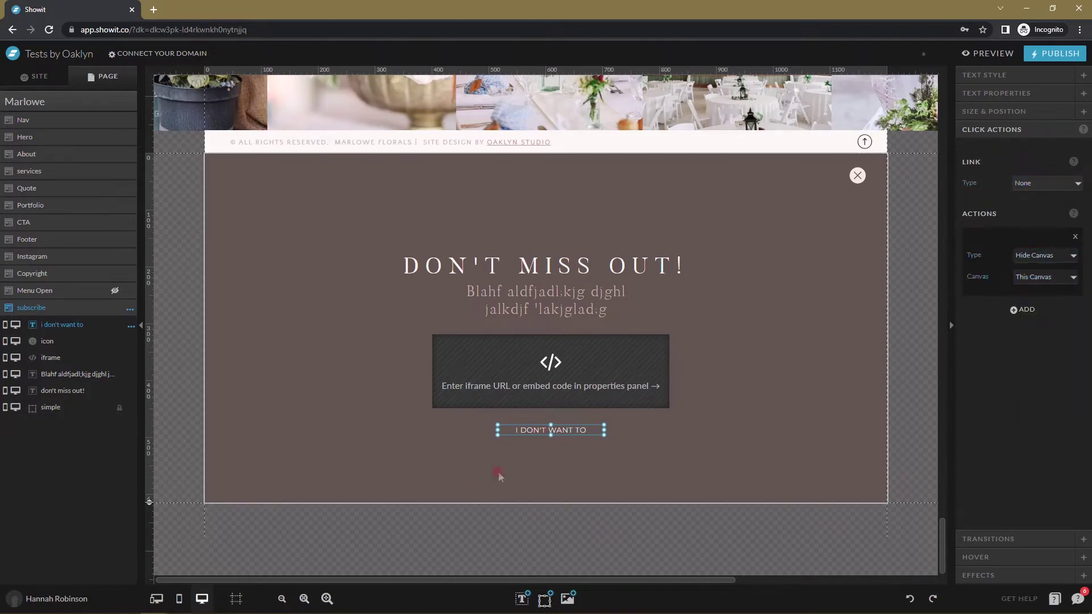
Review the click actions assigned to the close icon and the "I don't want to" text.
{"action": "left_click", "coordinate": [590, 426]}
{"action": "left_click", "coordinate": [548, 428]}
{"action": "left_click", "coordinate": [861, 180]}
{"action": "left_click", "coordinate": [860, 168]}
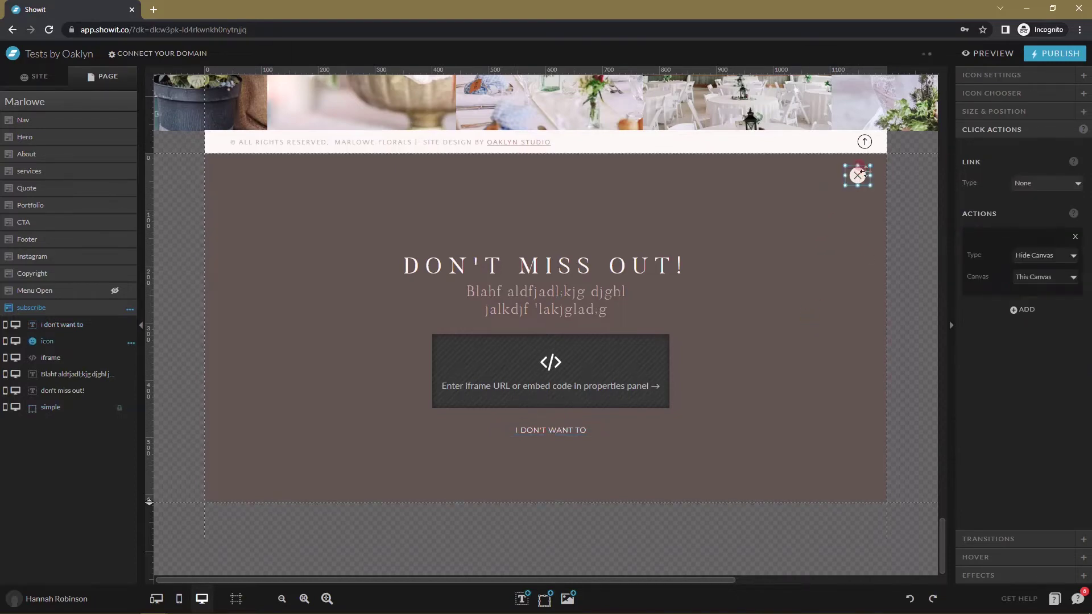
{"action": "left_click", "coordinate": [555, 426]}
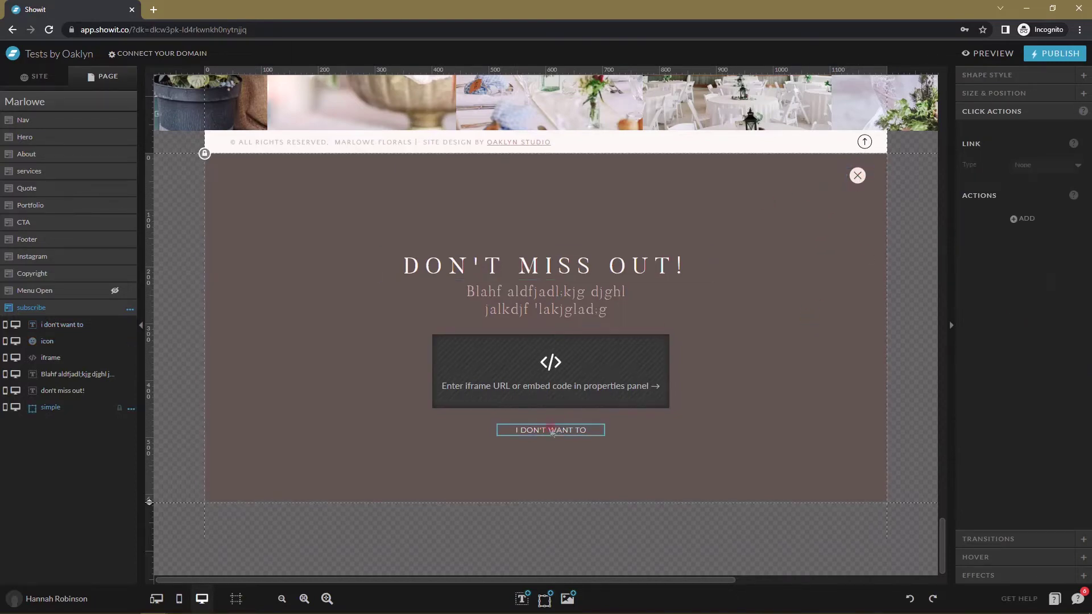
{"action": "left_click", "coordinate": [552, 432]}
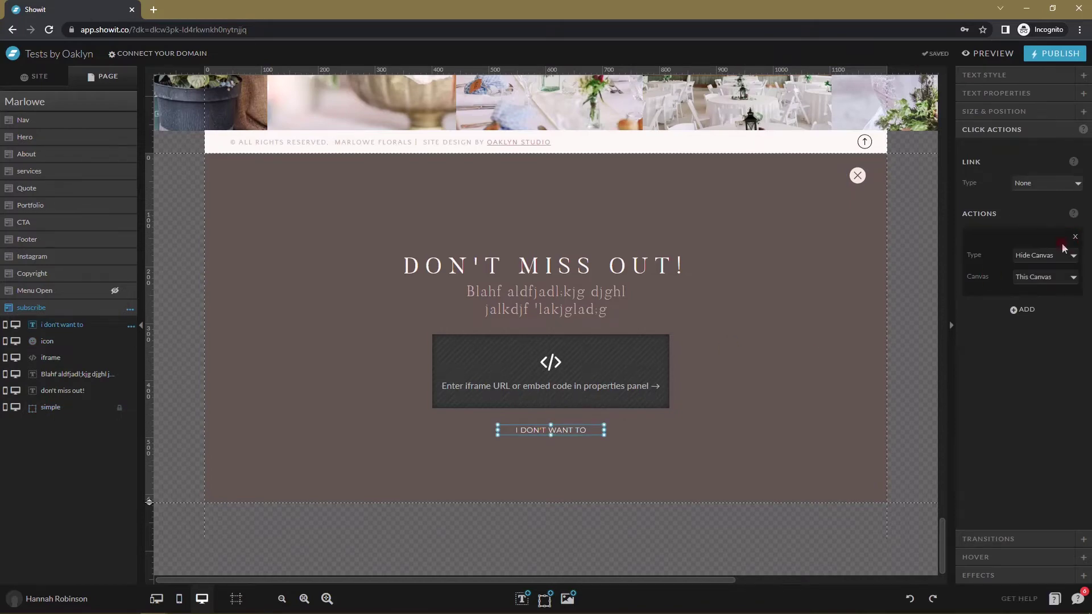
Examine the inline link types available for the "I don't want to" text without applying one.
{"action": "double_click", "coordinate": [566, 430]}
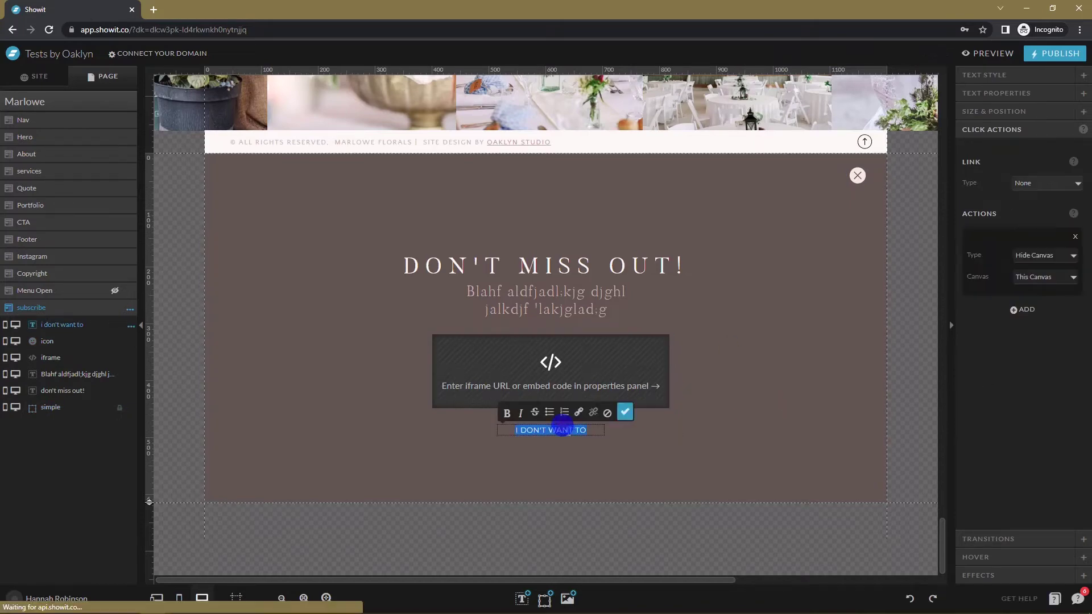
{"action": "left_click", "coordinate": [578, 411]}
{"action": "left_click", "coordinate": [576, 100]}
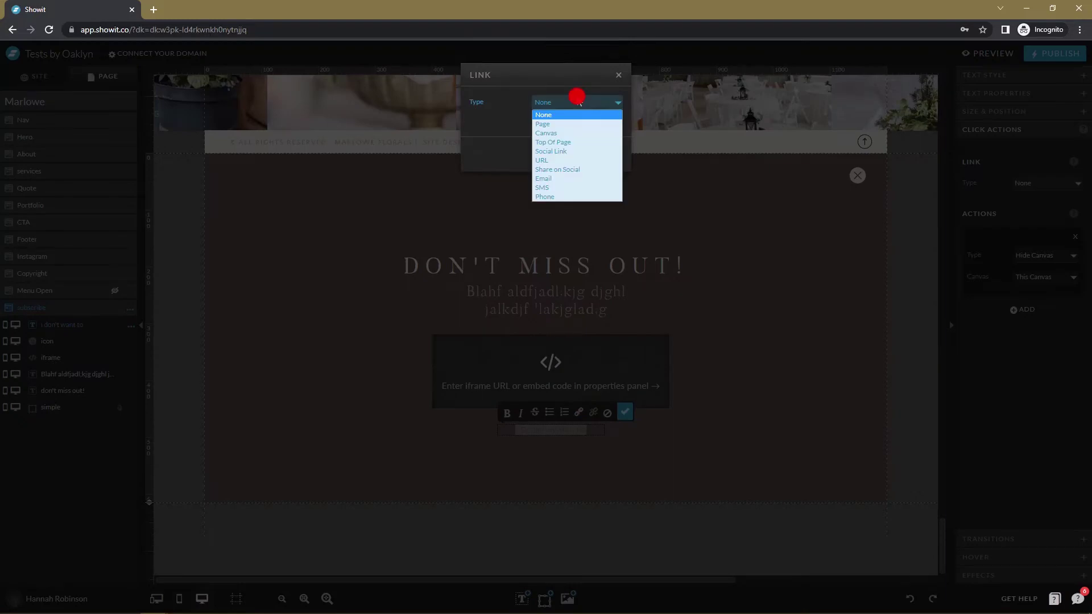
{"action": "left_click", "coordinate": [653, 172]}
{"action": "left_click", "coordinate": [575, 152]}
{"action": "left_click", "coordinate": [705, 425]}
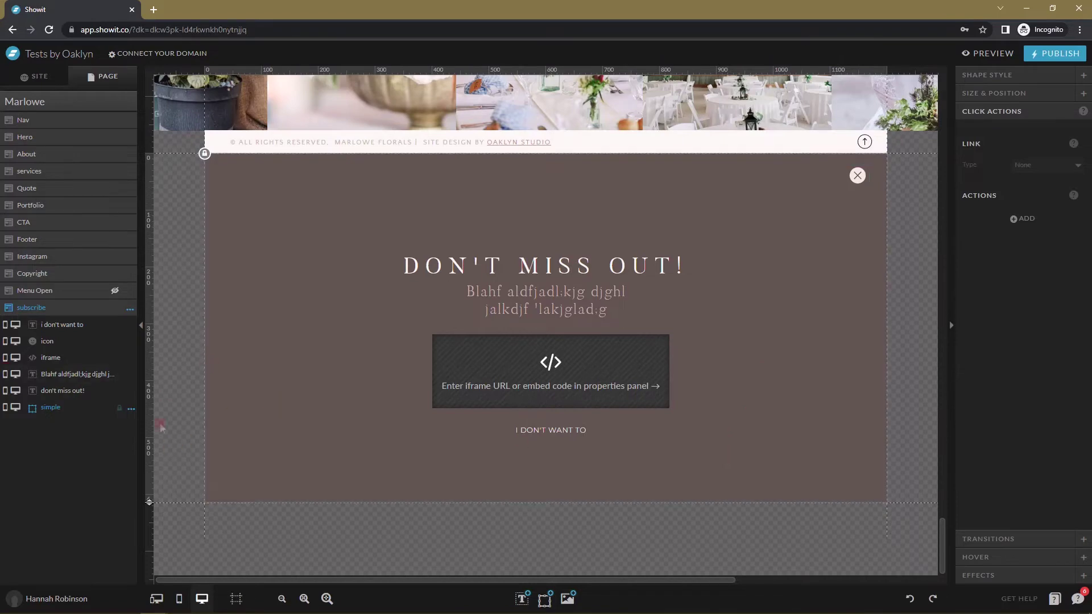
{"action": "left_click", "coordinate": [120, 408]}
{"action": "left_click_drag", "start_coordinate": [713, 450], "coordinate": [581, 333]}
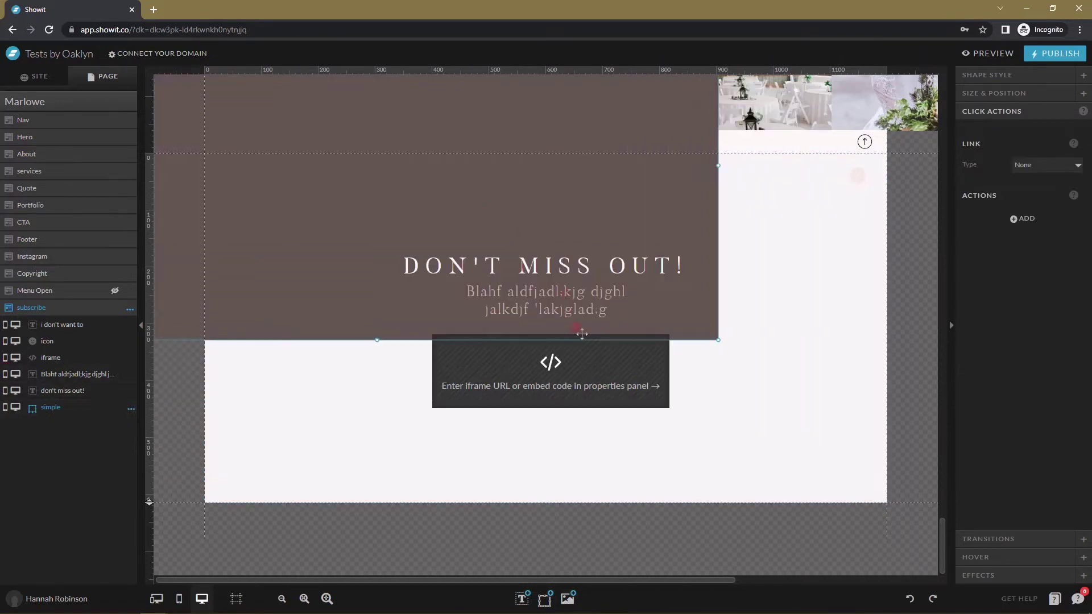
{"action": "key", "text": "ctrl+z"}
{"action": "left_click", "coordinate": [119, 408]}
Center the title, subheading, embed box and "I don't want to" text vertically on the canvas as a group.
{"action": "left_click_drag", "start_coordinate": [751, 525], "coordinate": [512, 262]}
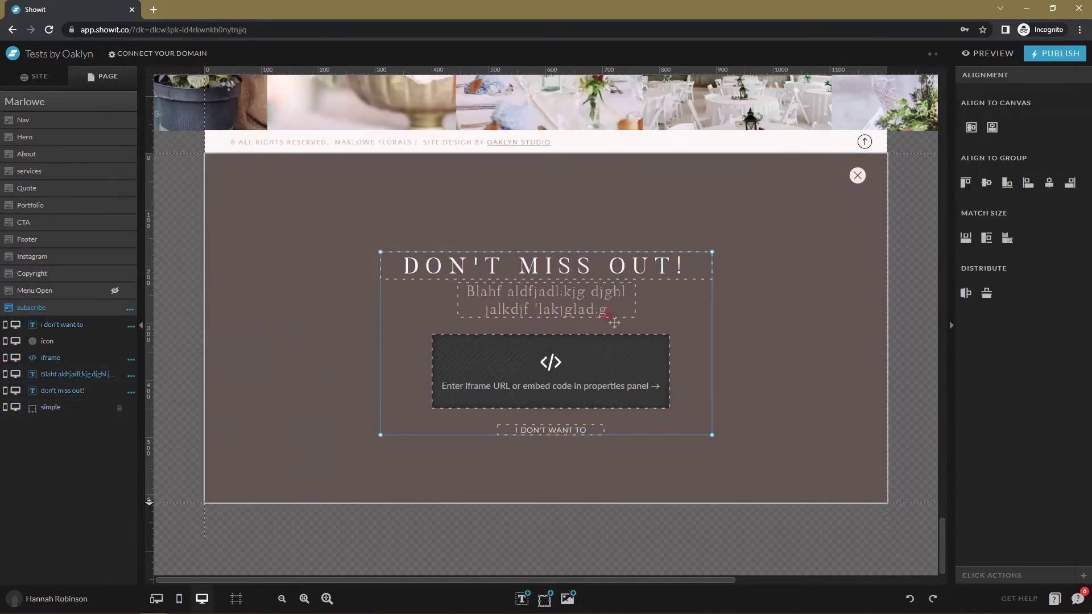
{"action": "left_click", "coordinate": [972, 127]}
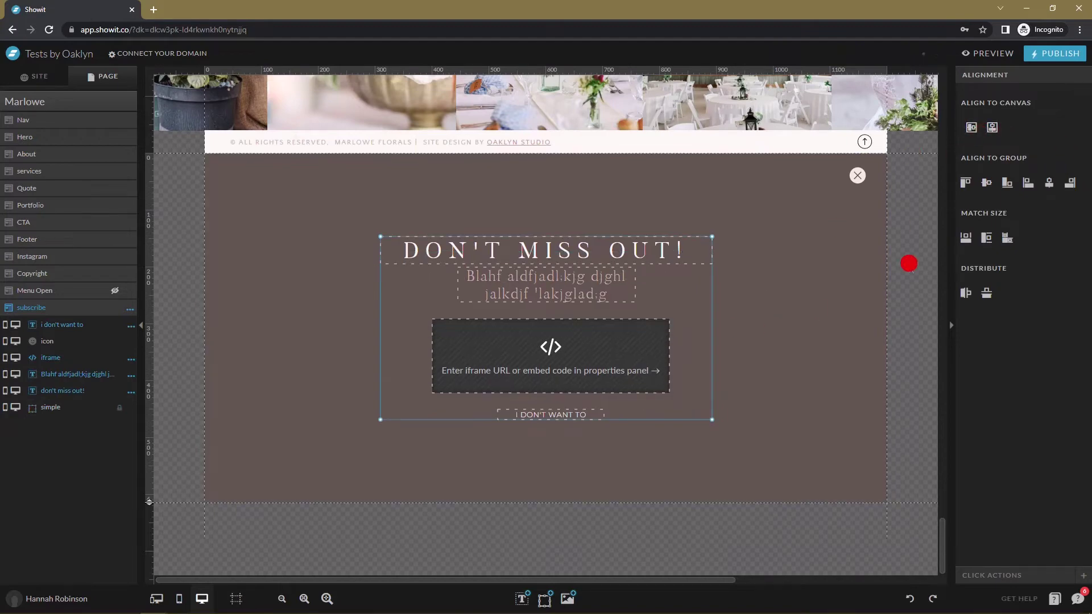
{"action": "left_click", "coordinate": [909, 263]}
{"action": "left_click", "coordinate": [858, 175]}
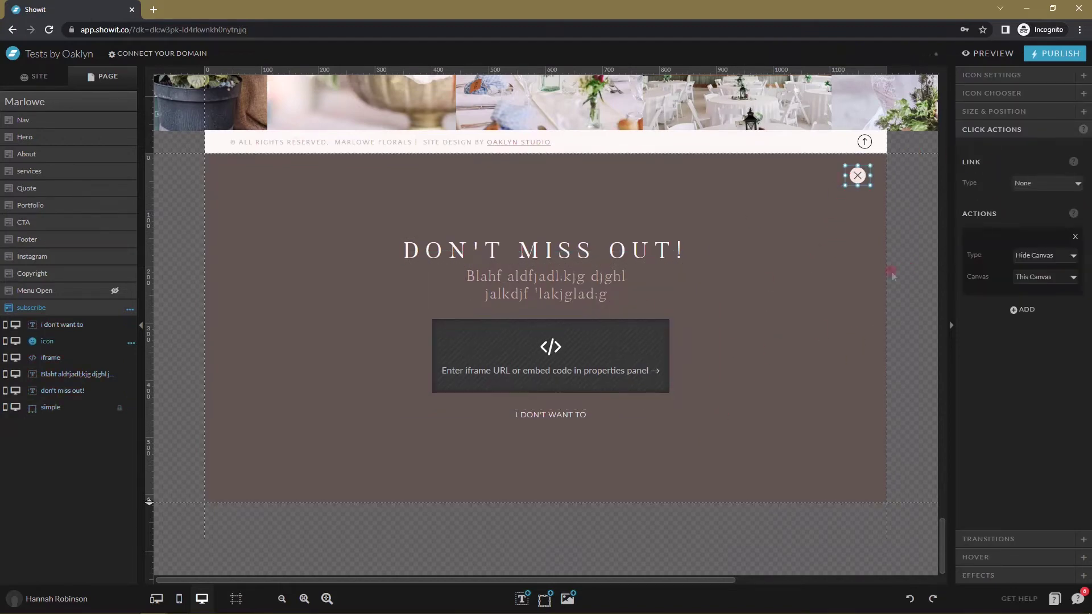
Lock the close icon to the canvas's top and right edges and preview the subscribe canvas on the desktop page.
{"action": "left_click", "coordinate": [1021, 114]}
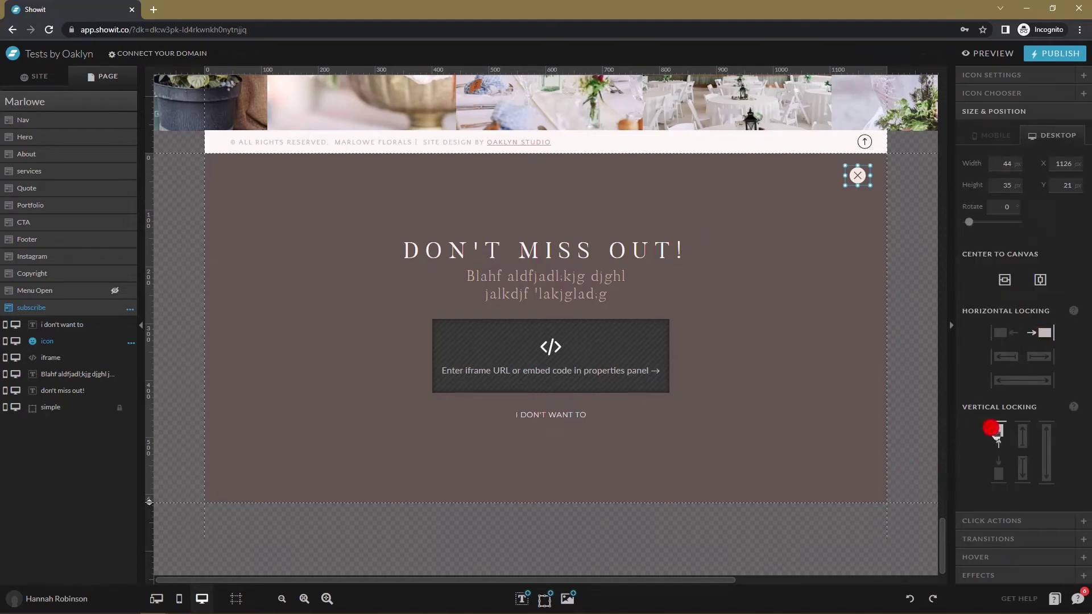
{"action": "left_click", "coordinate": [991, 427]}
{"action": "left_click", "coordinate": [989, 54]}
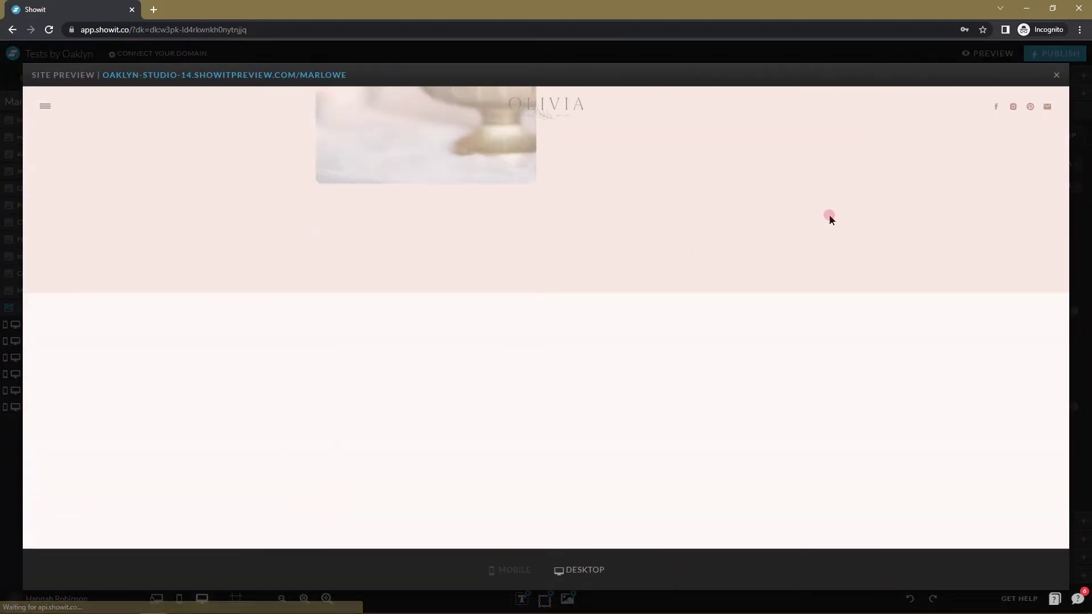
{"action": "scroll", "coordinate": [829, 215], "scroll_direction": "down", "scroll_amount": 20}
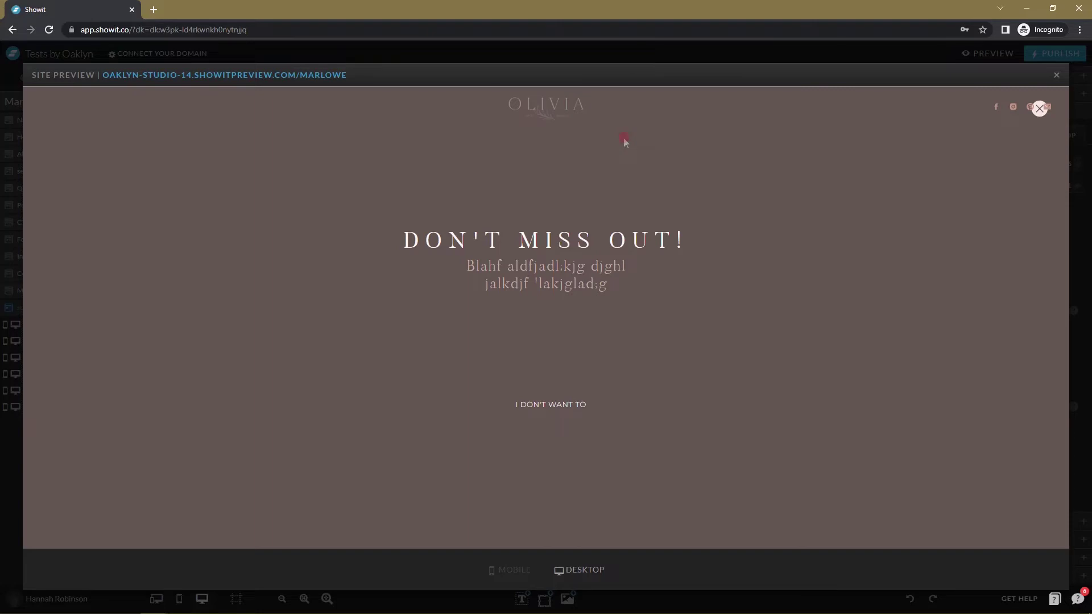
{"action": "left_click", "coordinate": [1057, 75]}
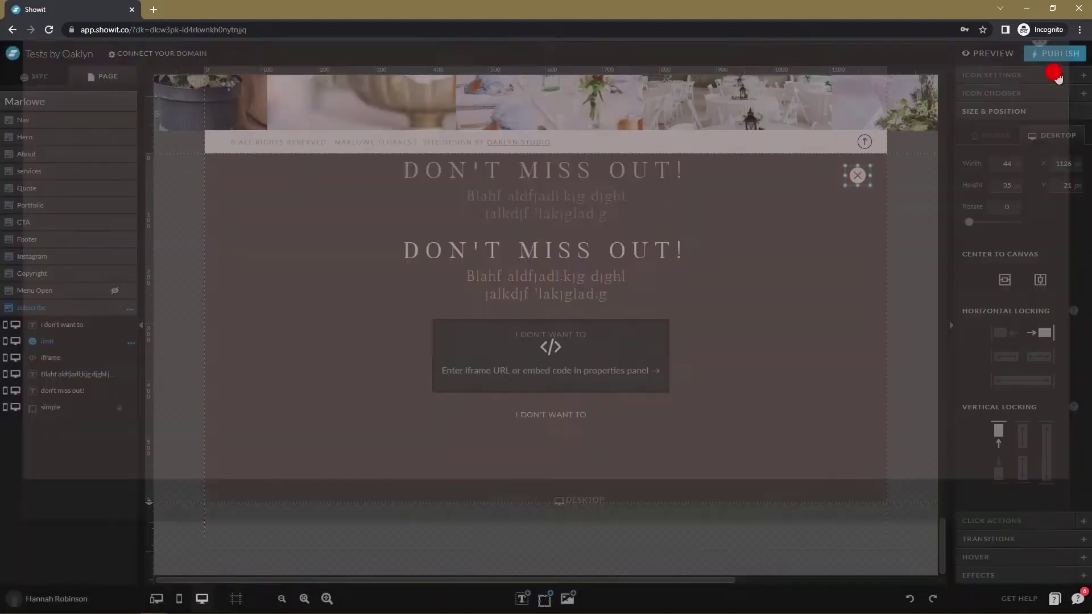
Check the stacking order and sticky settings of the Nav canvas.
{"action": "middle_click", "coordinate": [899, 308]}
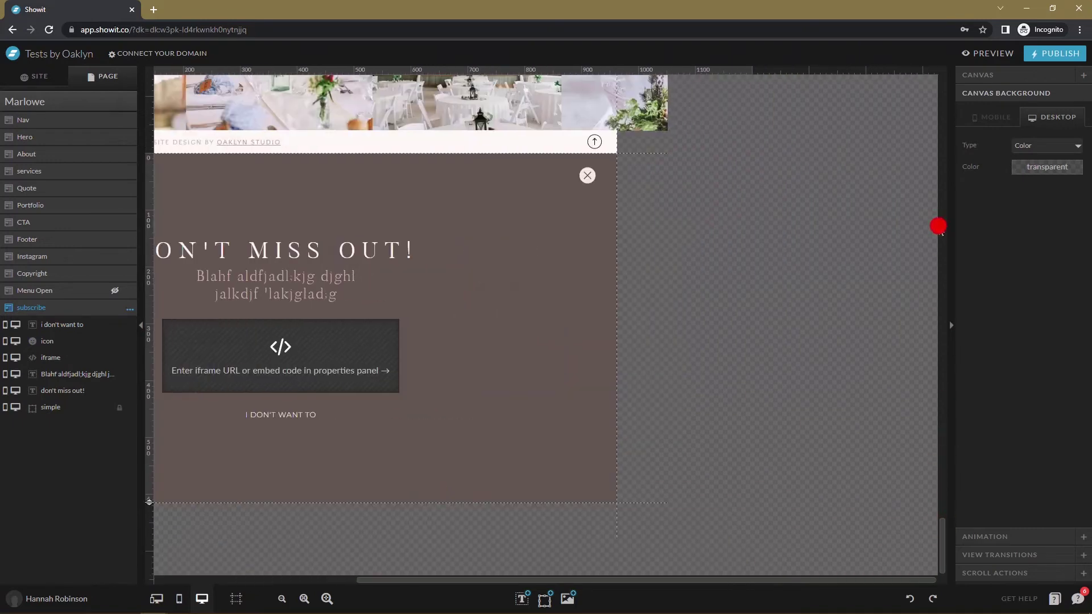
{"action": "left_click_drag", "start_coordinate": [816, 580], "coordinate": [702, 579]}
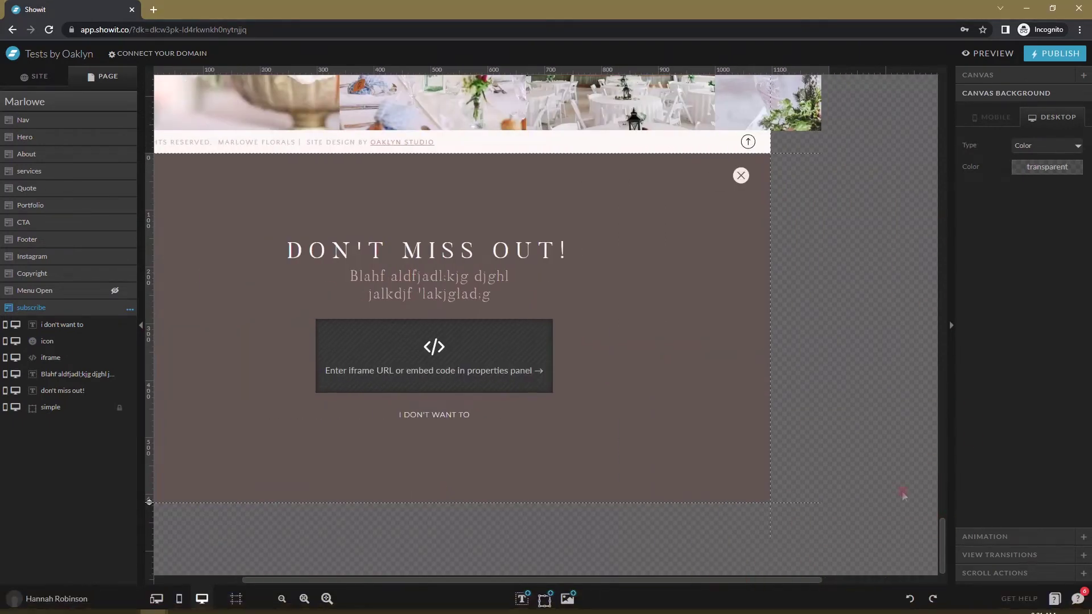
{"action": "left_click_drag", "start_coordinate": [945, 543], "coordinate": [941, 108]}
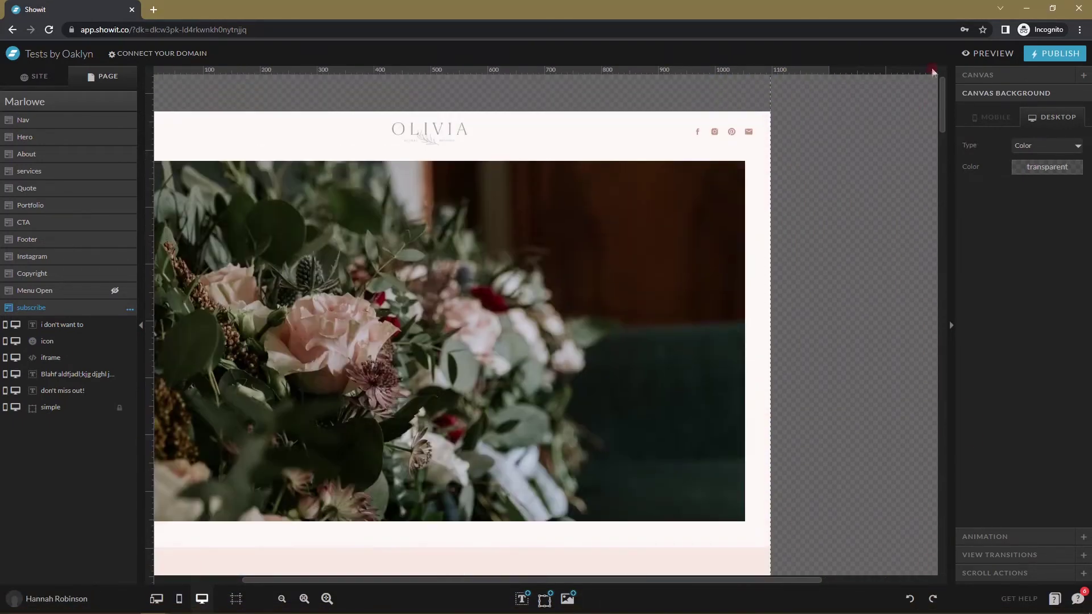
{"action": "left_click", "coordinate": [483, 129]}
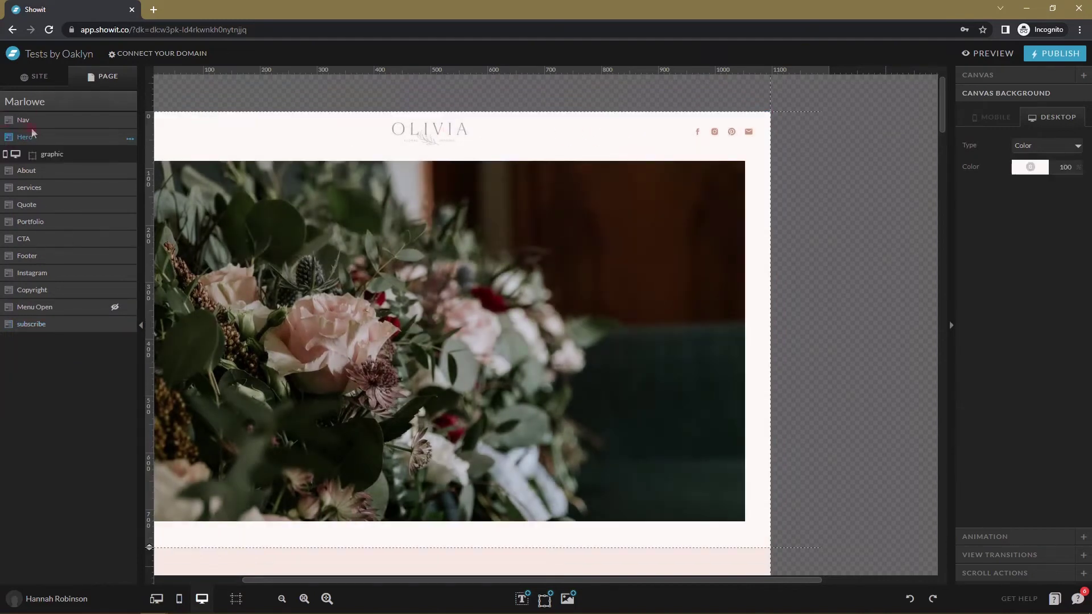
{"action": "left_click", "coordinate": [54, 123]}
{"action": "left_click", "coordinate": [980, 78]}
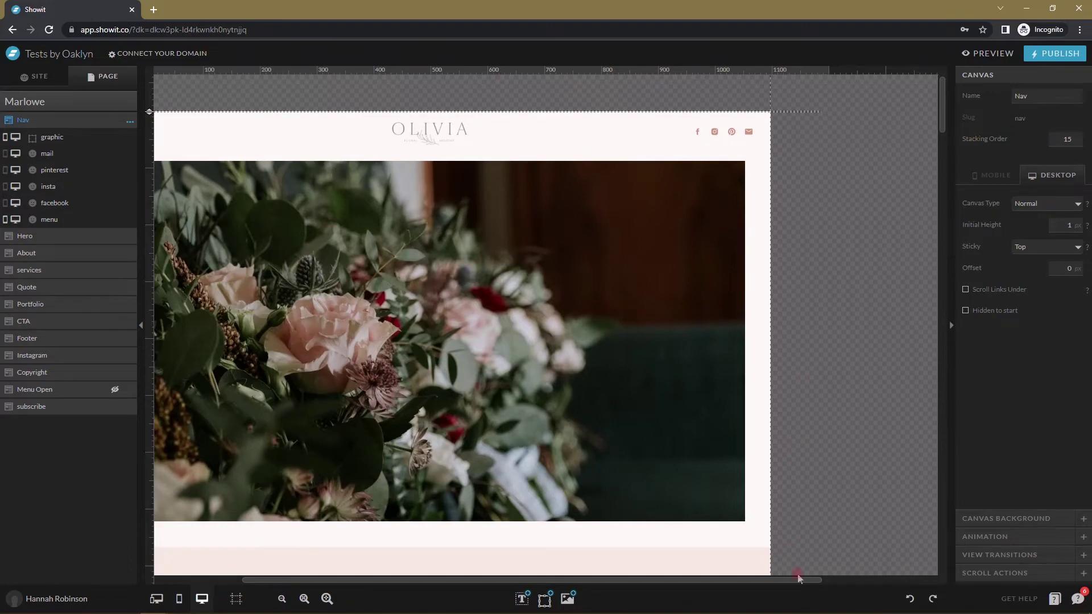
{"action": "left_click_drag", "start_coordinate": [799, 578], "coordinate": [707, 578]}
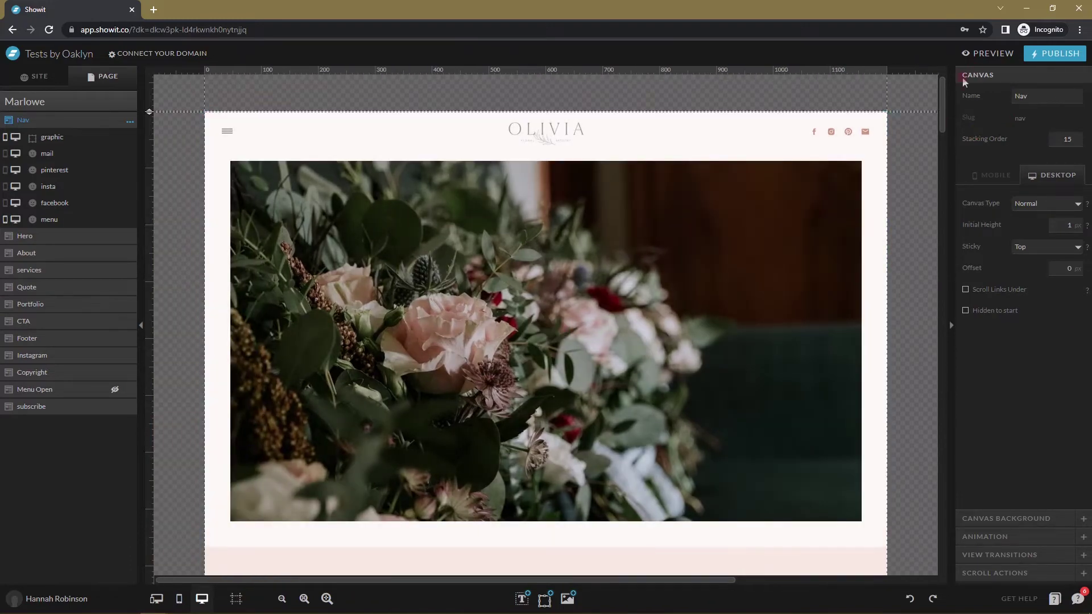
Set the subscribe canvas's stacking order to 16.
{"action": "left_click_drag", "start_coordinate": [940, 91], "coordinate": [947, 532]}
{"action": "left_click", "coordinate": [809, 419]}
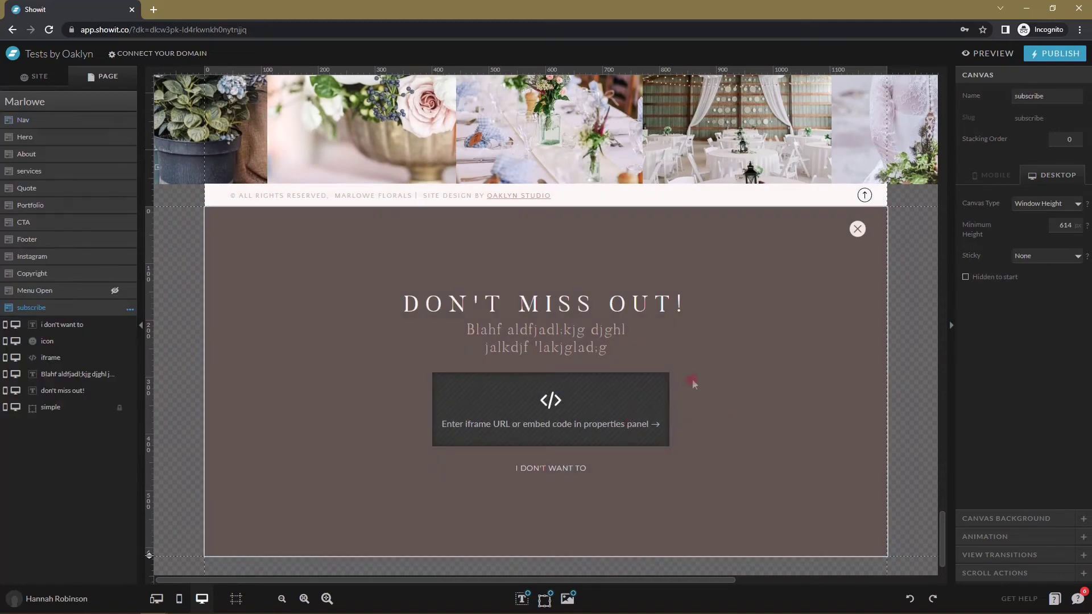
{"action": "type", "text": "16"}
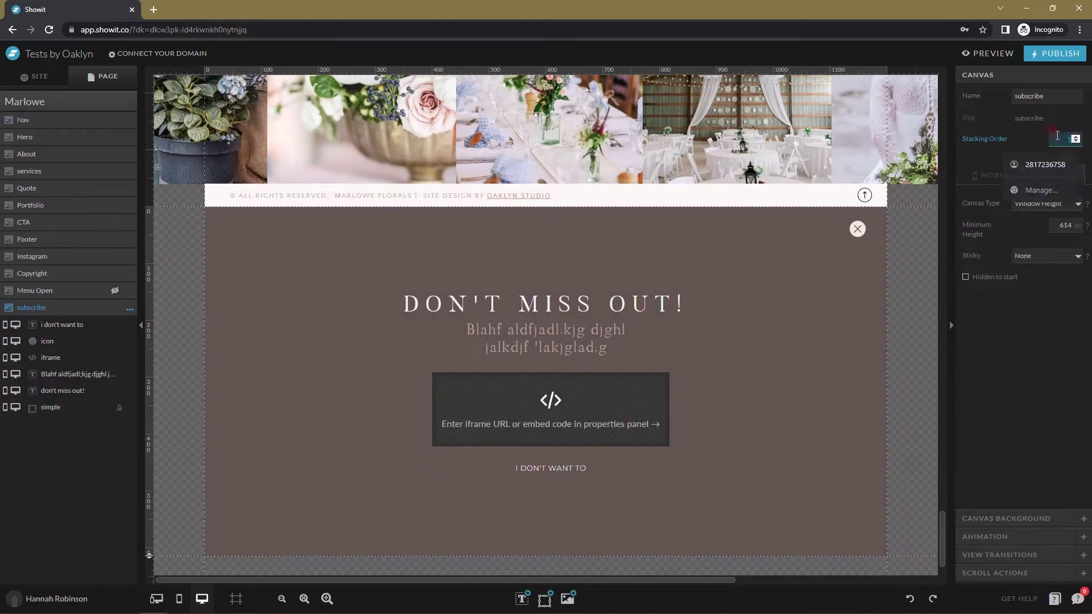
{"action": "key", "text": "Return"}
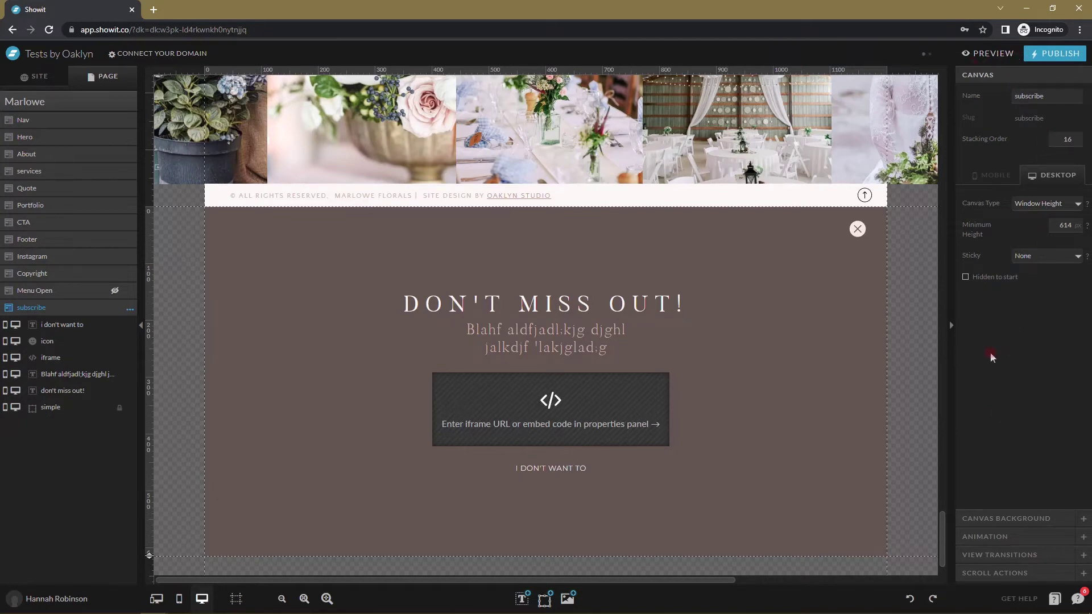
Preview the page and test that the "I don't want to" text hides the subscribe canvas.
{"action": "left_click", "coordinate": [991, 56]}
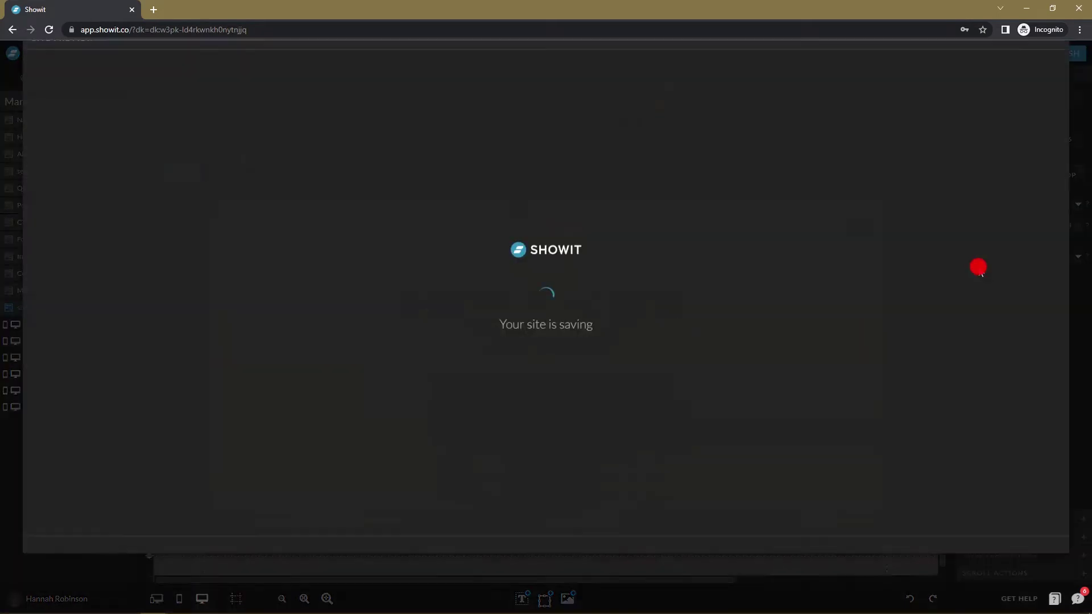
{"action": "scroll", "coordinate": [841, 325], "scroll_direction": "down", "scroll_amount": 20}
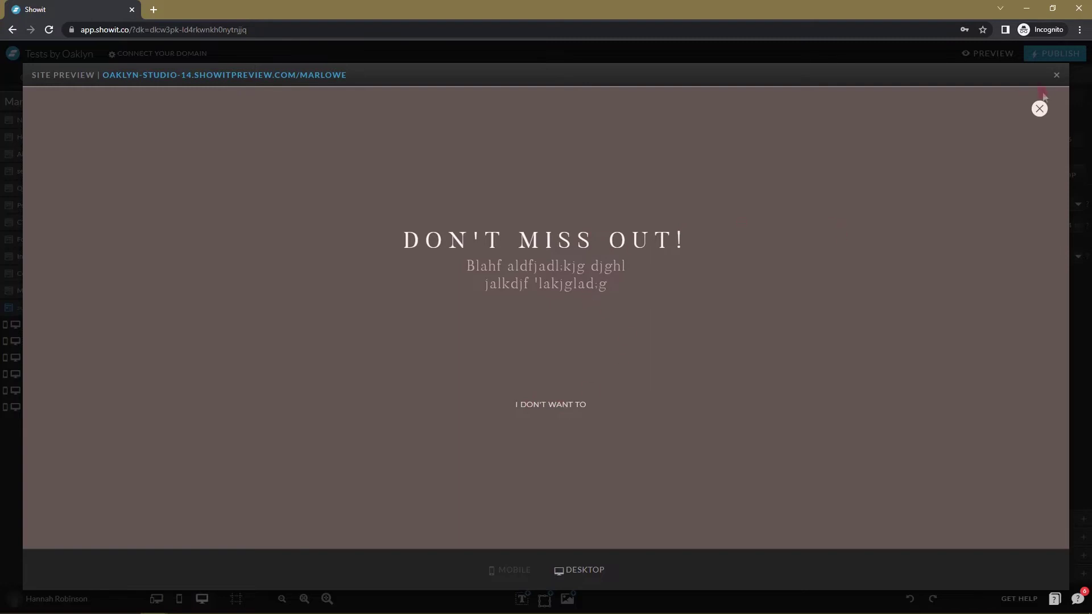
{"action": "left_click", "coordinate": [559, 416]}
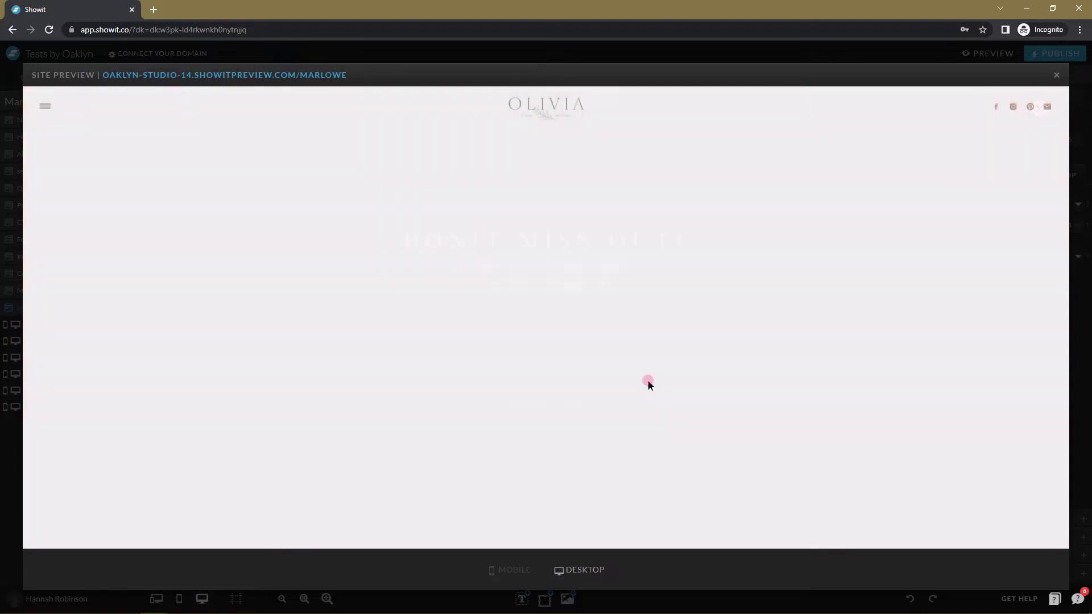
{"action": "key", "text": "Escape"}
{"action": "left_click", "coordinate": [592, 342]}
Set the subscribe canvas's Sticky option to Top and preview the page.
{"action": "left_click", "coordinate": [801, 297]}
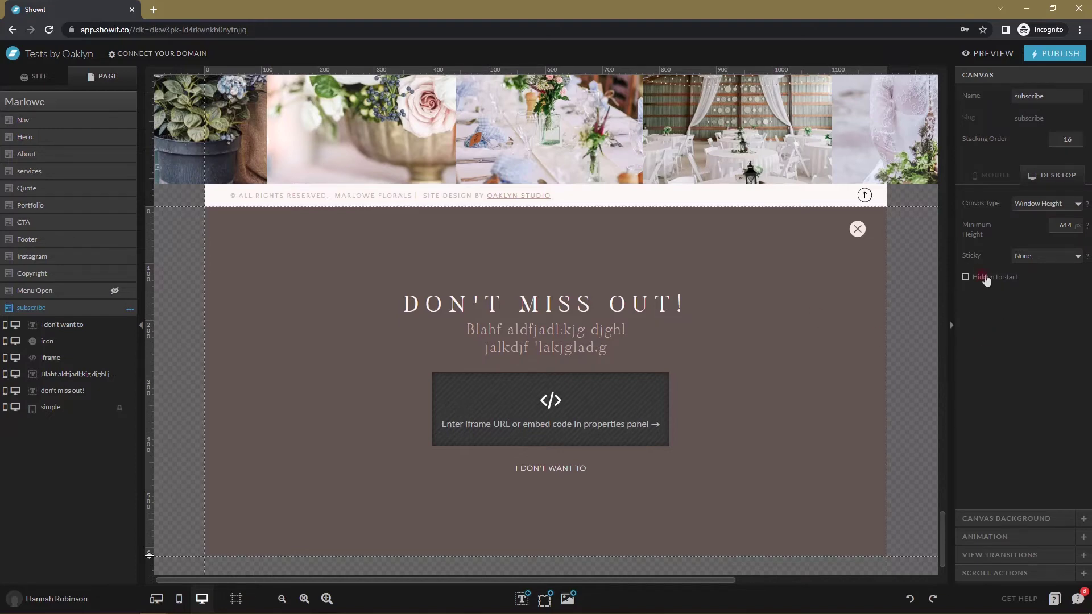
{"action": "left_click", "coordinate": [966, 278]}
{"action": "left_click", "coordinate": [844, 385]}
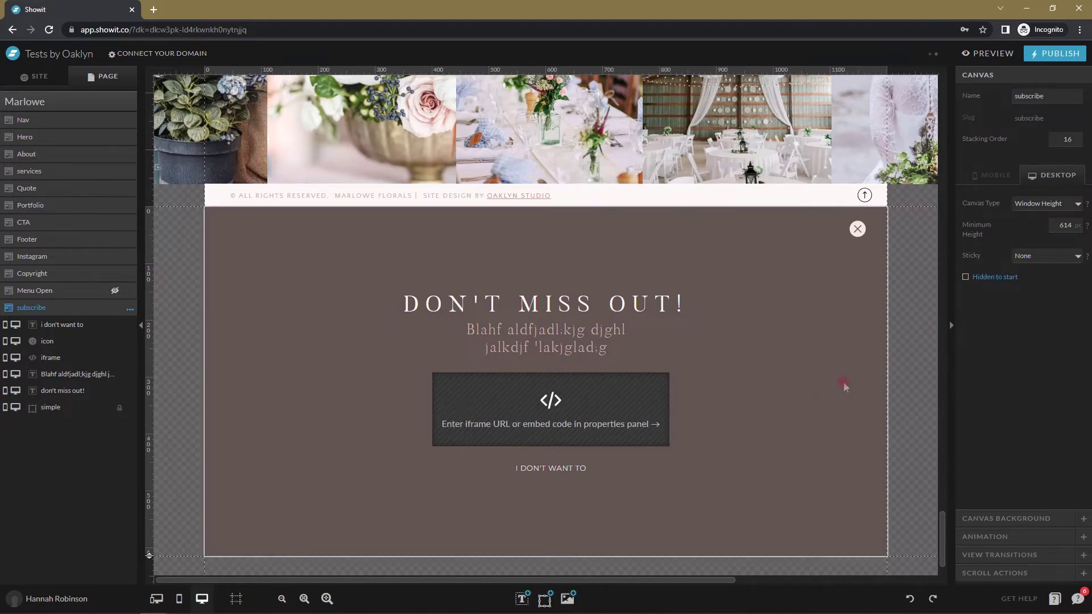
{"action": "left_click", "coordinate": [1035, 256]}
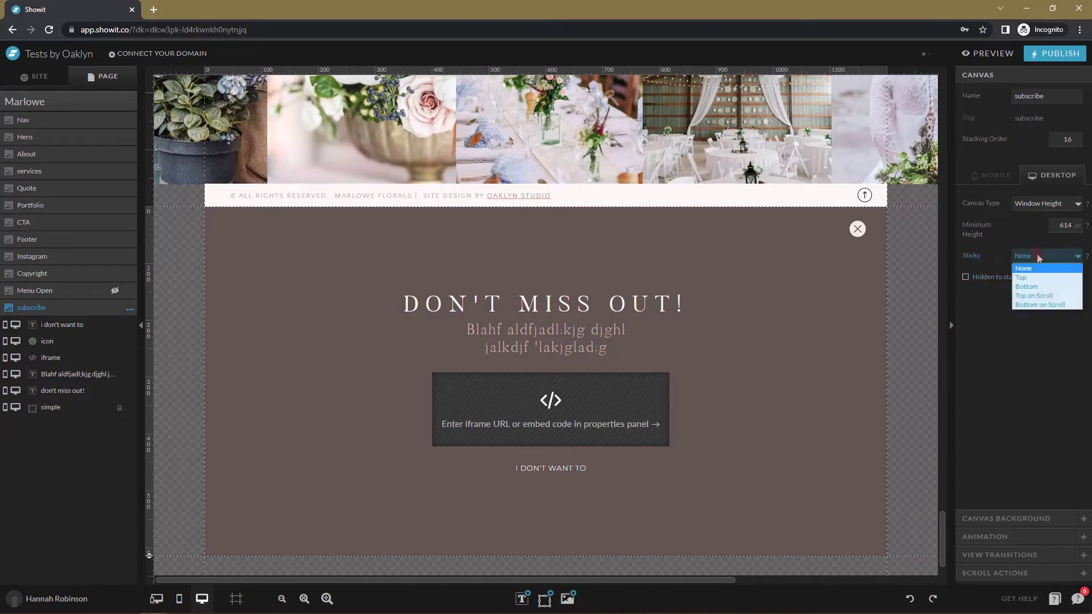
{"action": "left_click", "coordinate": [1033, 277]}
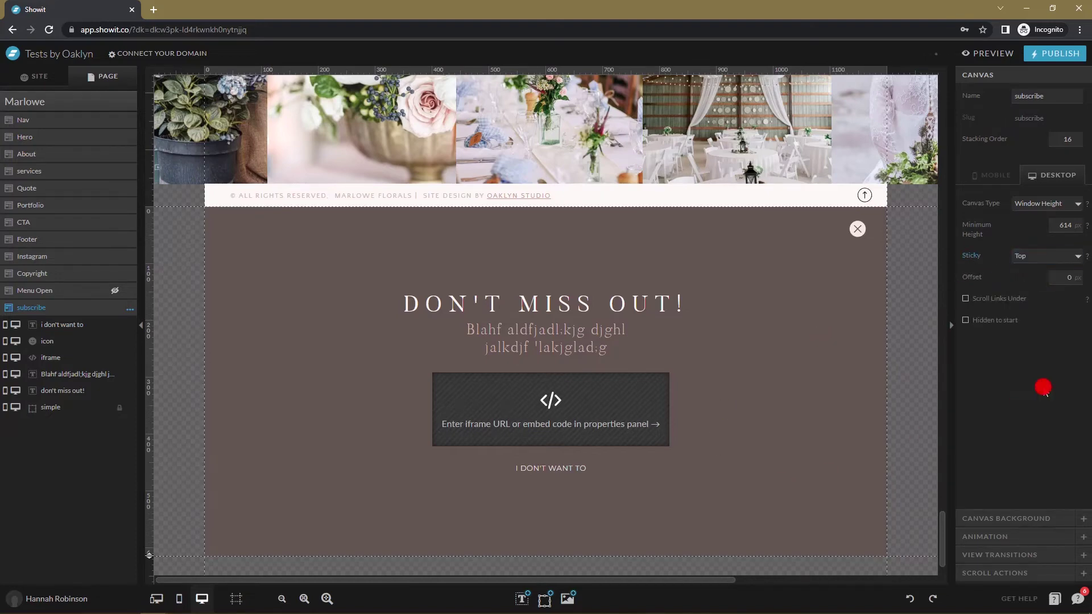
{"action": "left_click", "coordinate": [999, 53]}
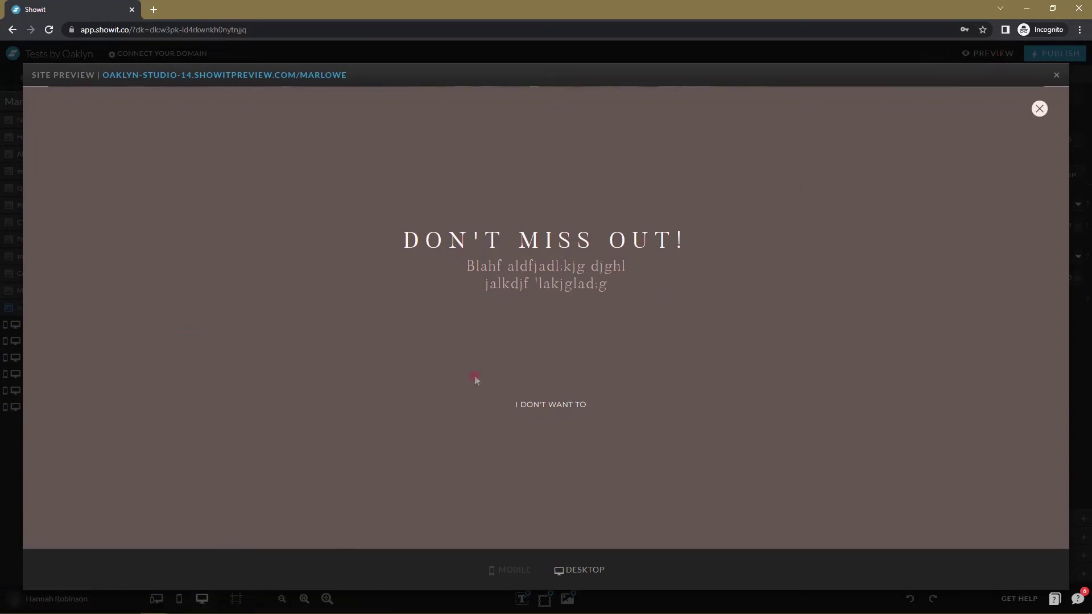
{"action": "left_click", "coordinate": [1055, 75]}
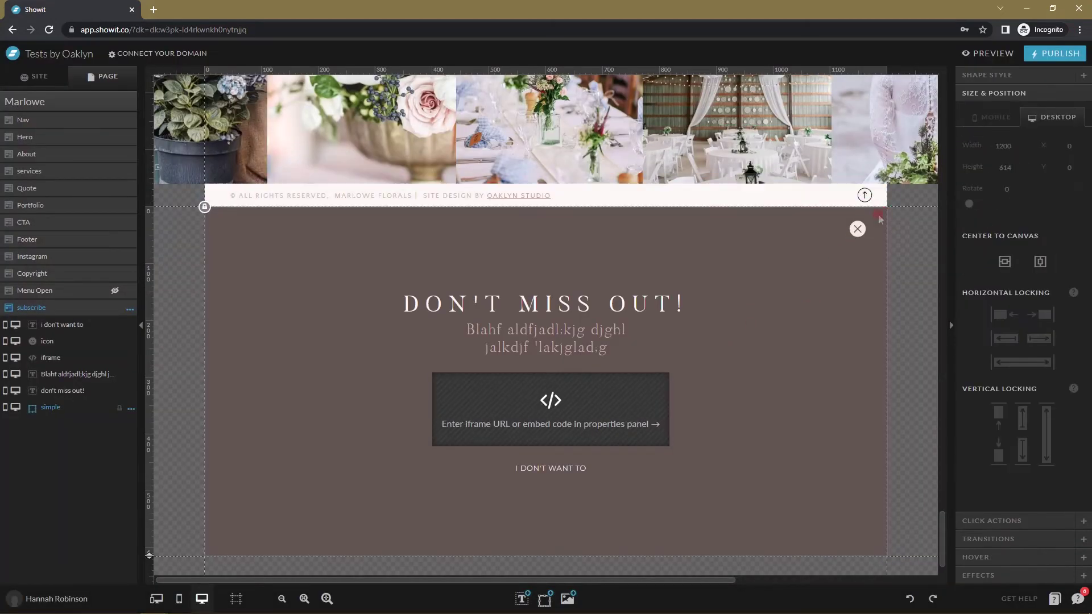
Unlock the brown background shape, shrink it to about 1163 by 576 px and center it on the subscribe canvas.
{"action": "left_click", "coordinate": [136, 415]}
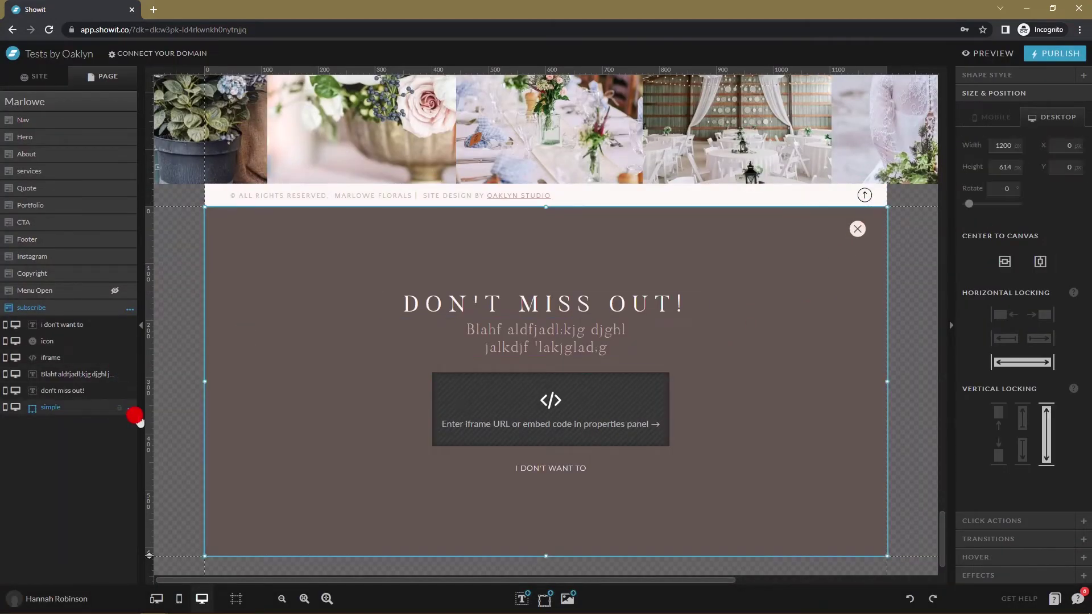
{"action": "left_click", "coordinate": [206, 209]}
{"action": "left_click_drag", "start_coordinate": [206, 208], "coordinate": [226, 229]}
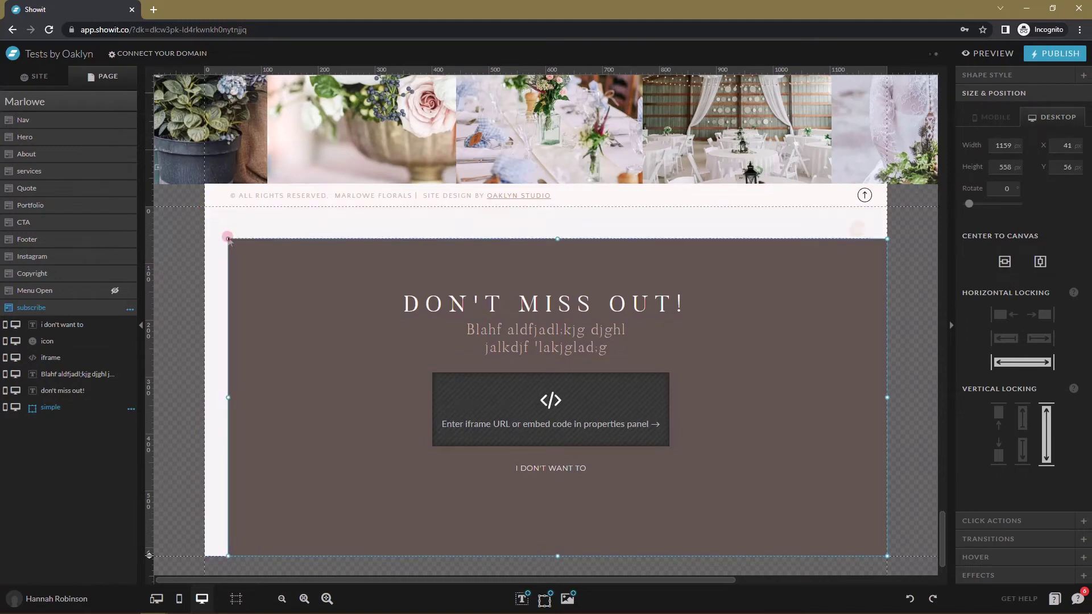
{"action": "left_click", "coordinate": [349, 253]}
{"action": "left_click", "coordinate": [1040, 261]}
{"action": "left_click", "coordinate": [1005, 261]}
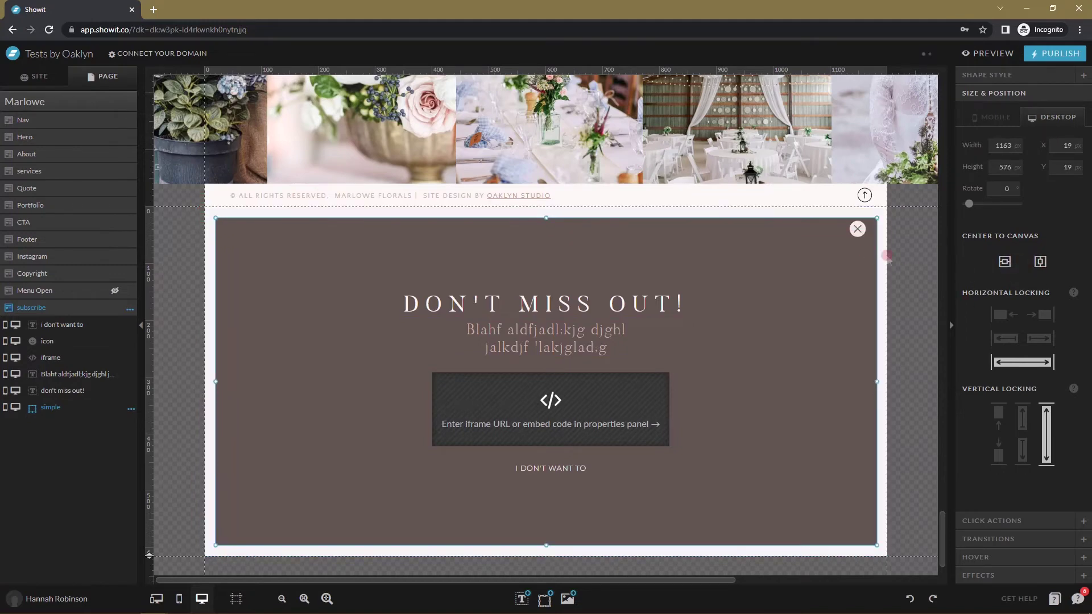
Move the close icon inside the background shape to about X 1125, Y 35 and preview the page.
{"action": "left_click", "coordinate": [855, 231]}
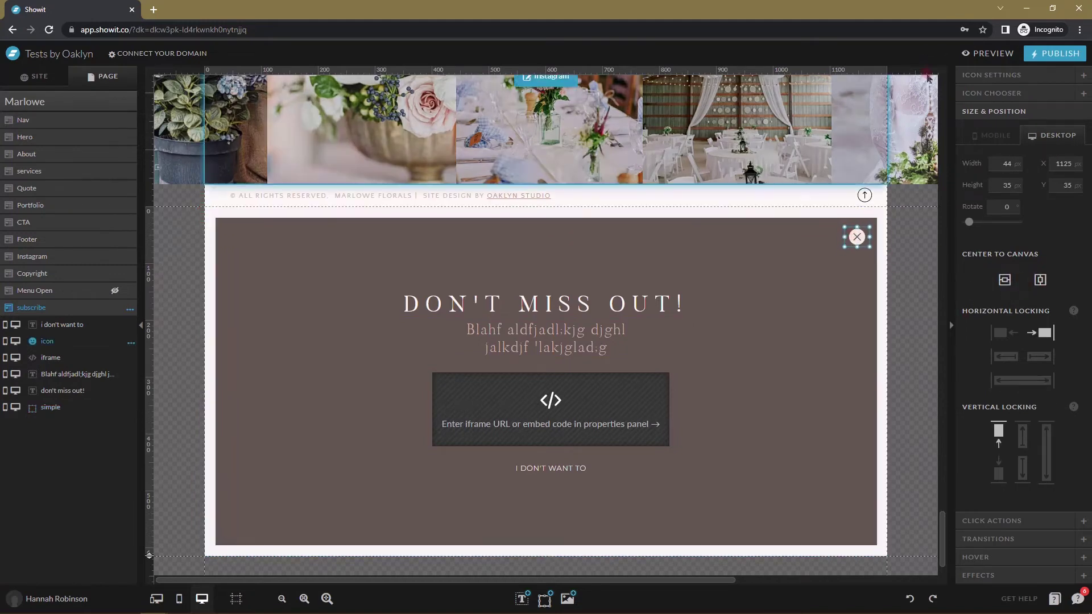
{"action": "left_click", "coordinate": [996, 53]}
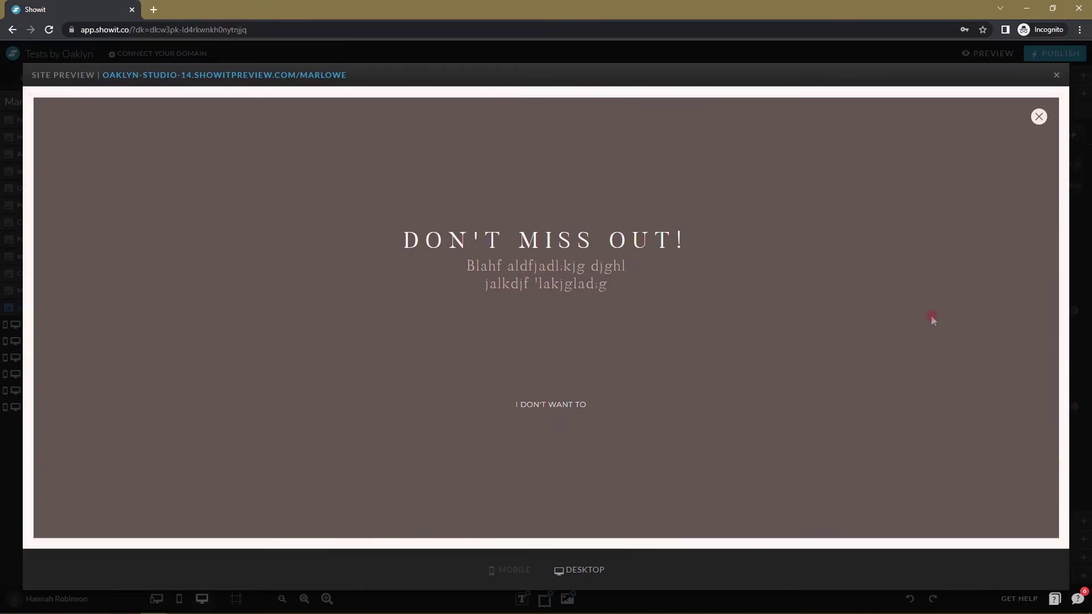
{"action": "left_click", "coordinate": [1056, 76]}
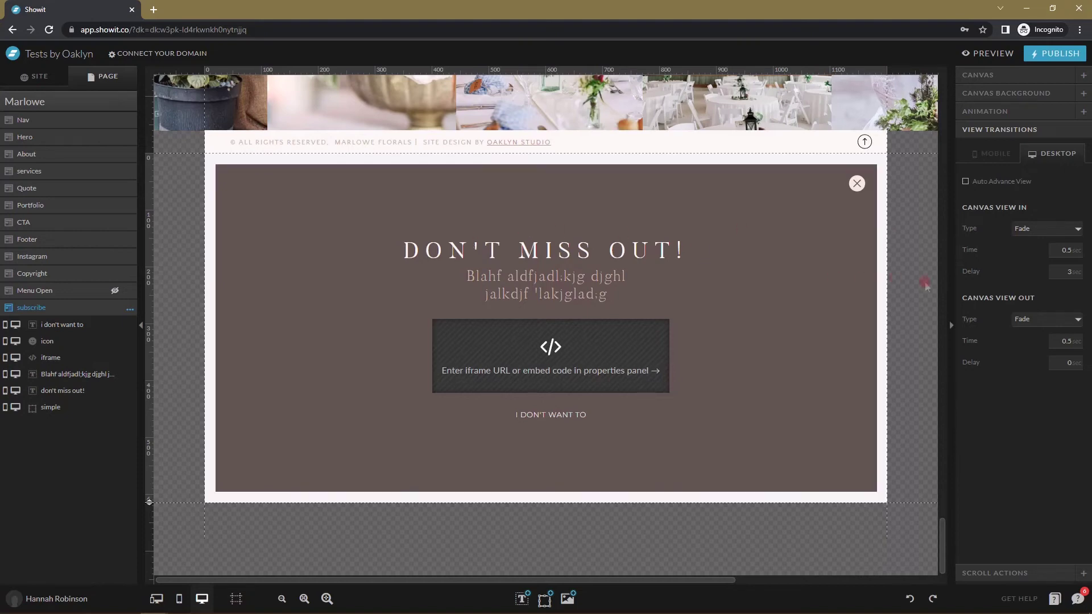
Add a scroll action to the Hero canvas that shows the subscribe canvas when on screen, with Trigger Once enabled.
{"action": "scroll", "coordinate": [872, 295], "scroll_direction": "up", "scroll_amount": 20}
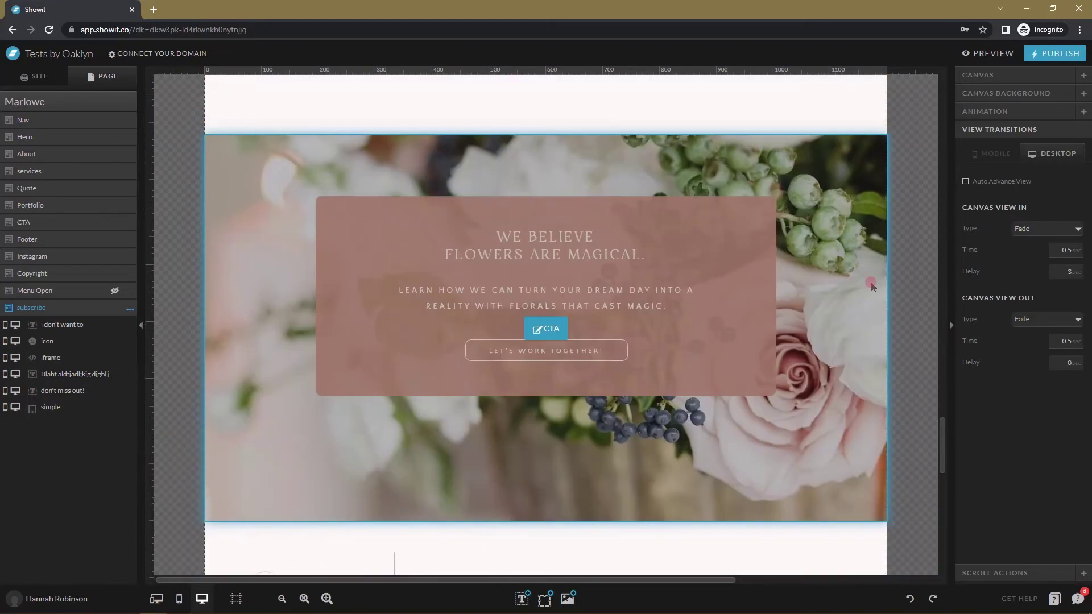
{"action": "scroll", "coordinate": [875, 272], "scroll_direction": "up", "scroll_amount": 15}
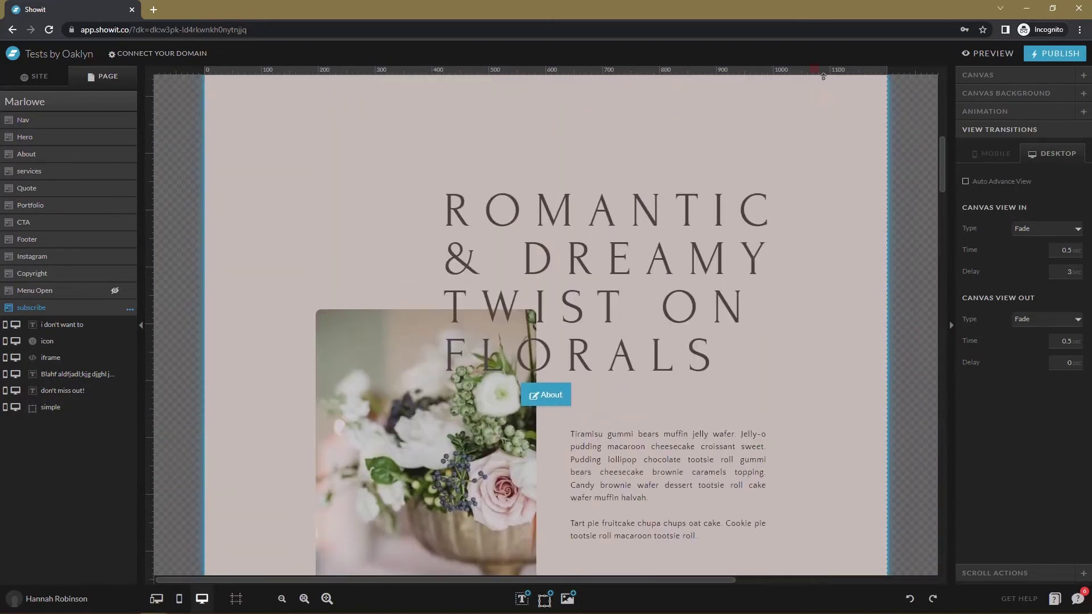
{"action": "scroll", "coordinate": [771, 313], "scroll_direction": "down", "scroll_amount": 20}
{"action": "scroll", "coordinate": [763, 329], "scroll_direction": "right", "scroll_amount": 1}
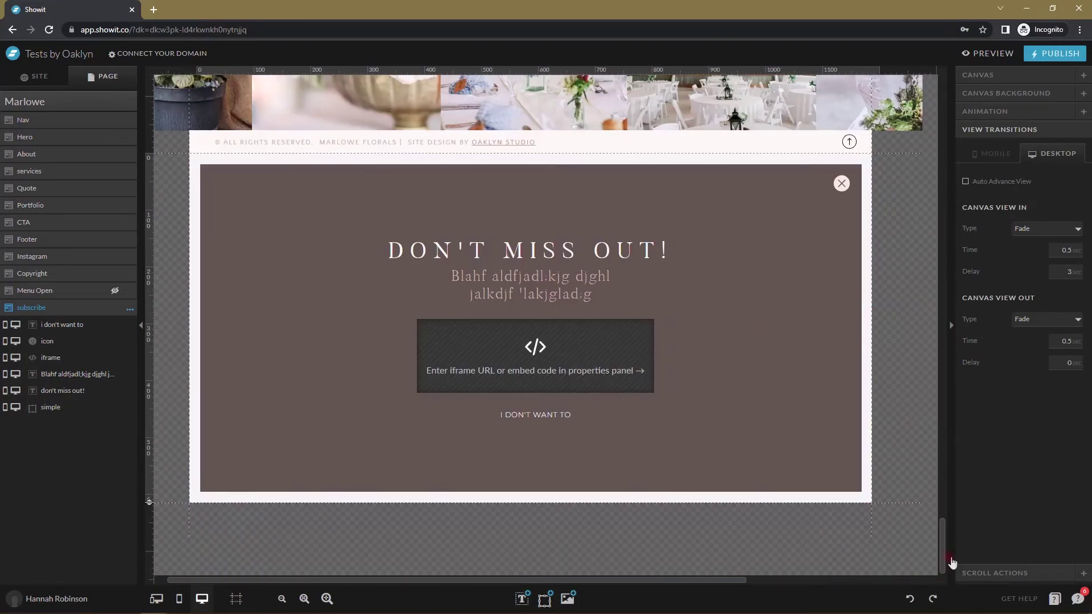
{"action": "left_click_drag", "start_coordinate": [943, 532], "coordinate": [951, 62]}
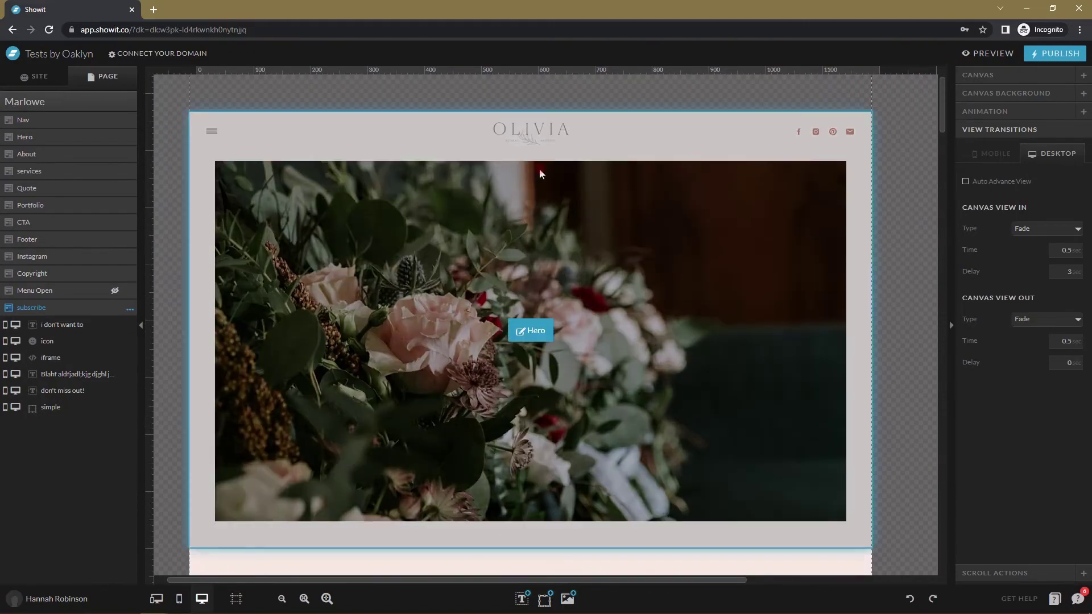
{"action": "left_click", "coordinate": [668, 177]}
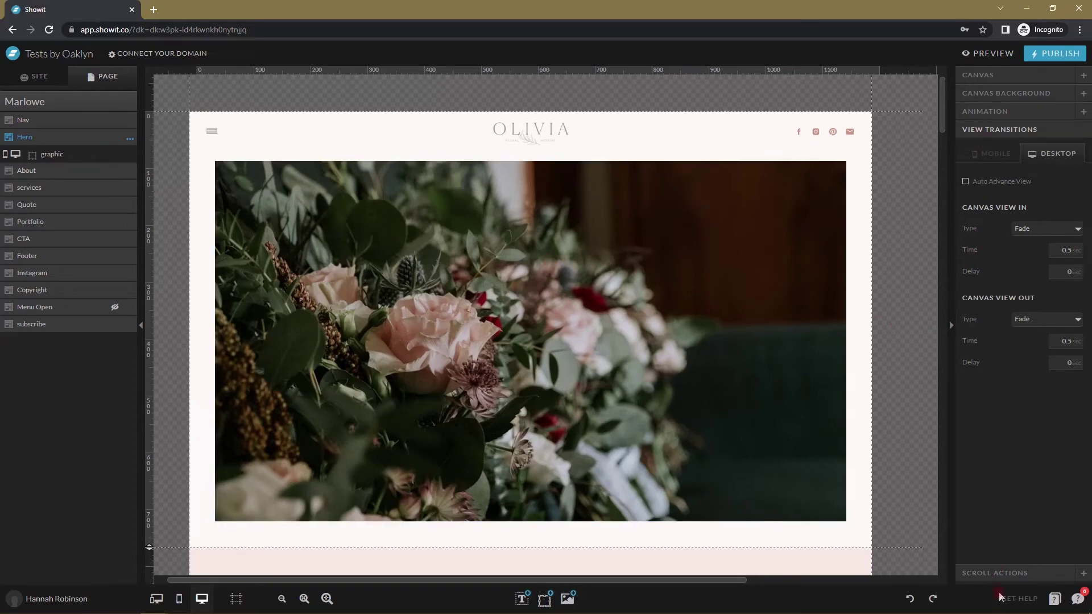
{"action": "left_click", "coordinate": [1010, 573]}
{"action": "left_click", "coordinate": [991, 172]}
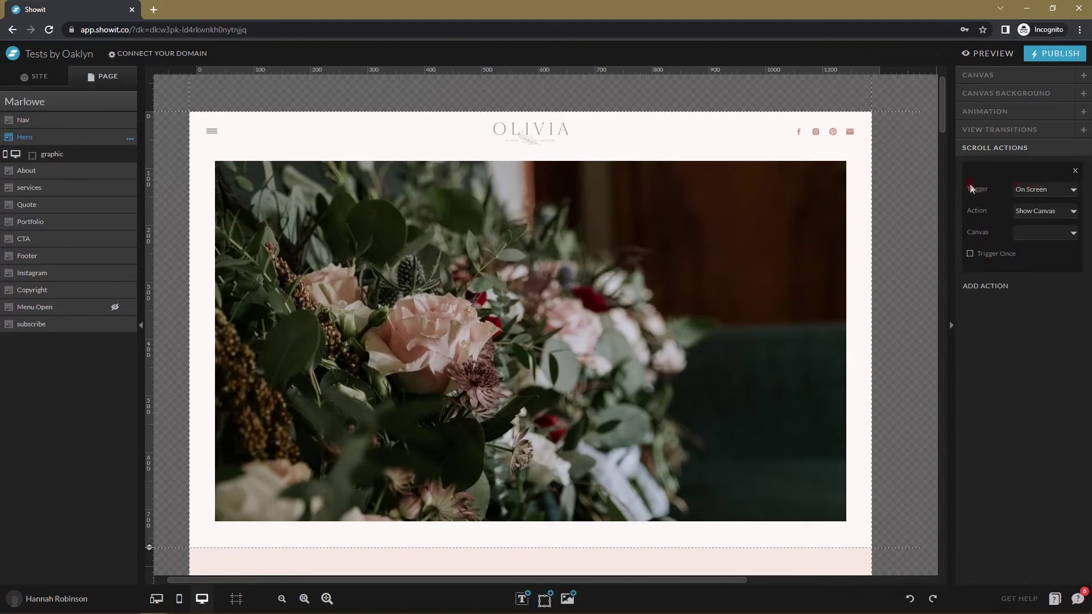
{"action": "left_click", "coordinate": [723, 156]}
{"action": "left_click", "coordinate": [1044, 227]}
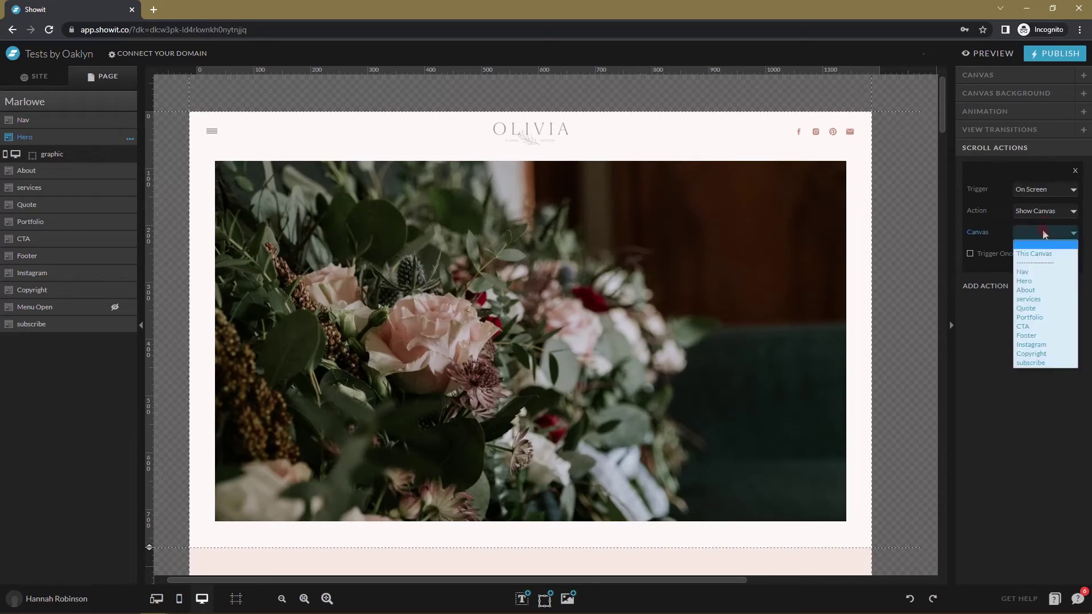
{"action": "left_click", "coordinate": [1052, 364]}
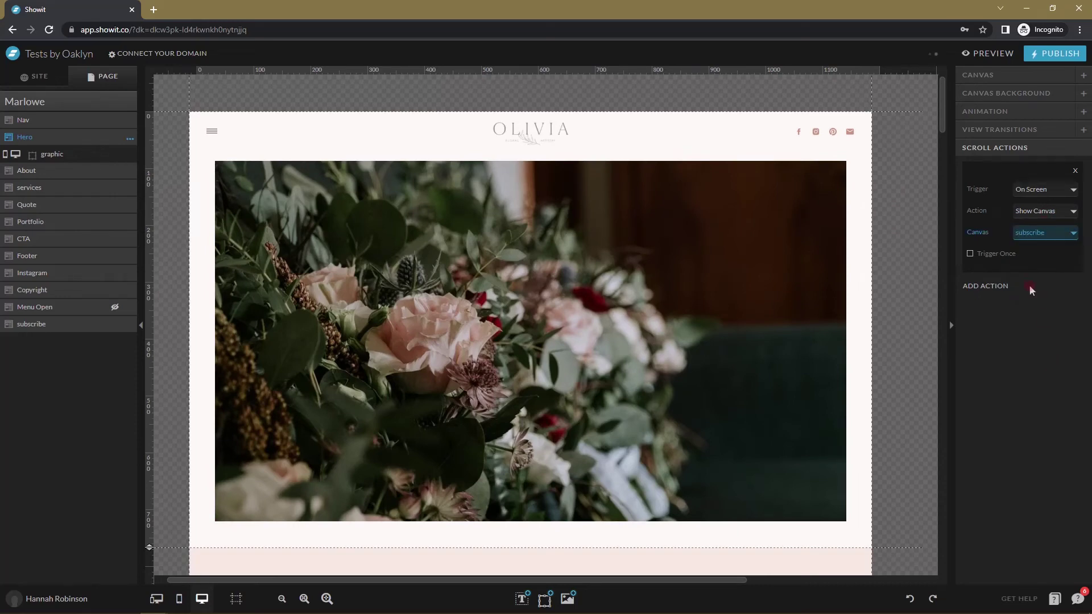
{"action": "left_click", "coordinate": [971, 254]}
{"action": "left_click", "coordinate": [993, 335]}
{"action": "left_click", "coordinate": [900, 164]}
Set the subscribe canvas to Hidden to start, then preview the page and dismiss the pop-up with its close icon.
{"action": "left_click", "coordinate": [70, 325]}
{"action": "left_click", "coordinate": [1005, 83]}
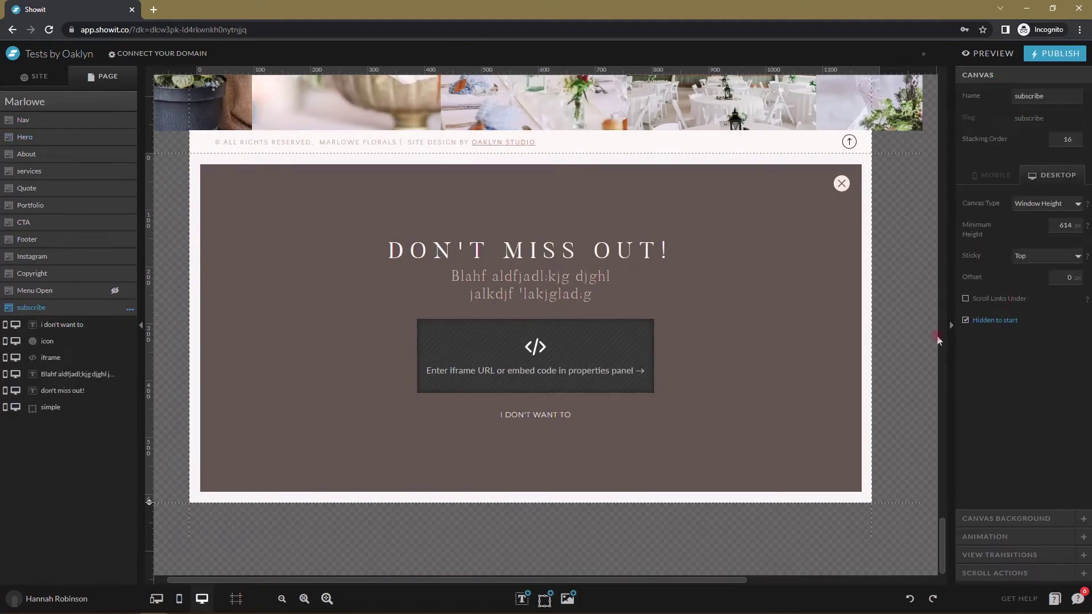
{"action": "left_click", "coordinate": [979, 52]}
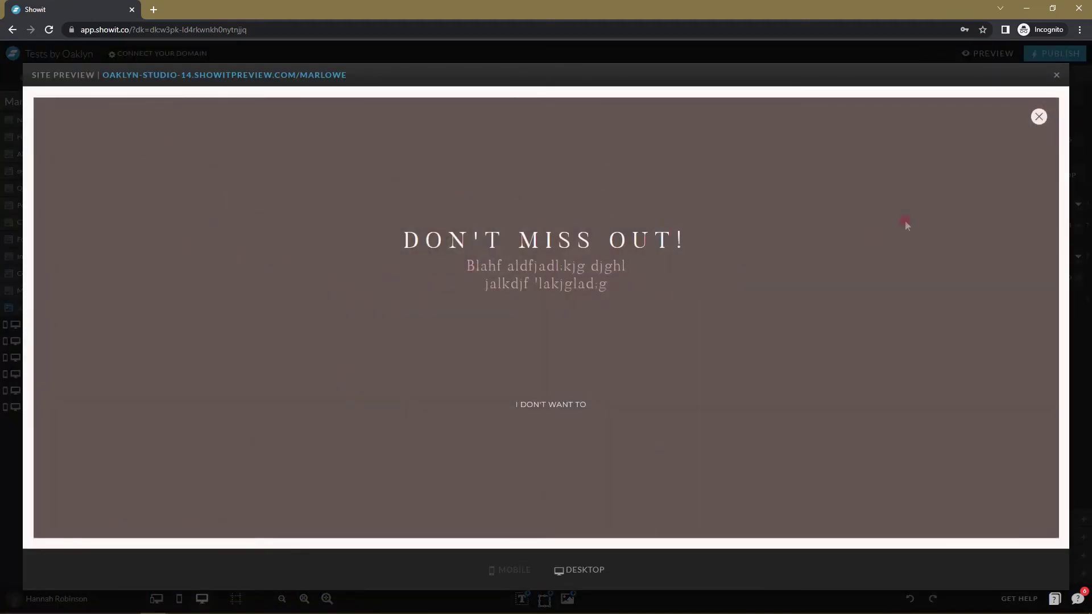
{"action": "left_click", "coordinate": [1039, 116]}
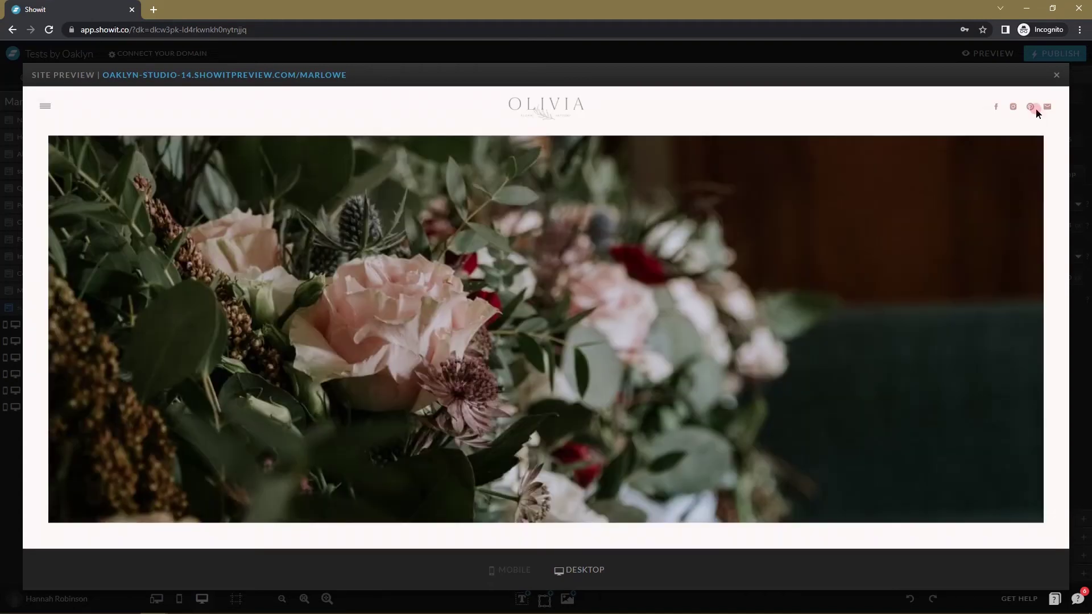
{"action": "left_click", "coordinate": [1056, 74]}
Remove the scroll action from the Hero canvas.
{"action": "scroll", "coordinate": [932, 478], "scroll_direction": "up", "scroll_amount": 10}
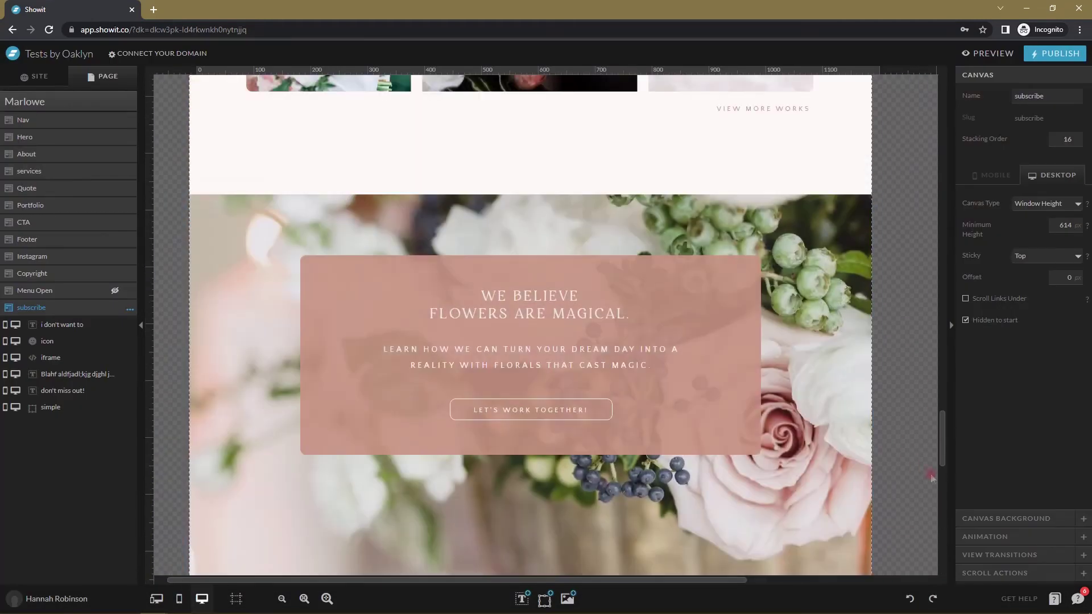
{"action": "left_click_drag", "start_coordinate": [944, 426], "coordinate": [916, 66]}
{"action": "left_click", "coordinate": [577, 185]}
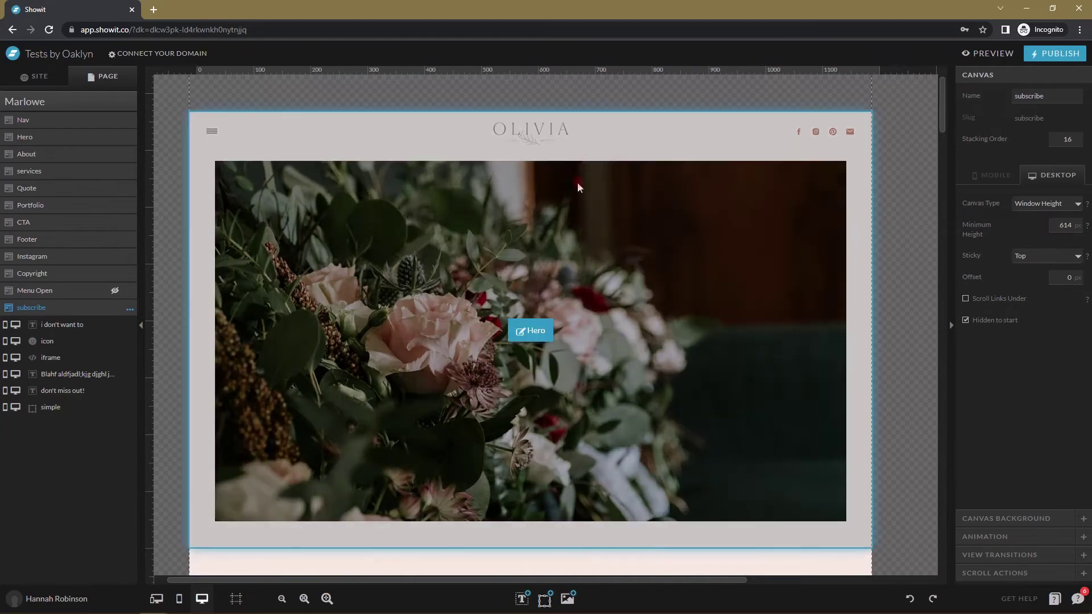
{"action": "left_click", "coordinate": [996, 573]}
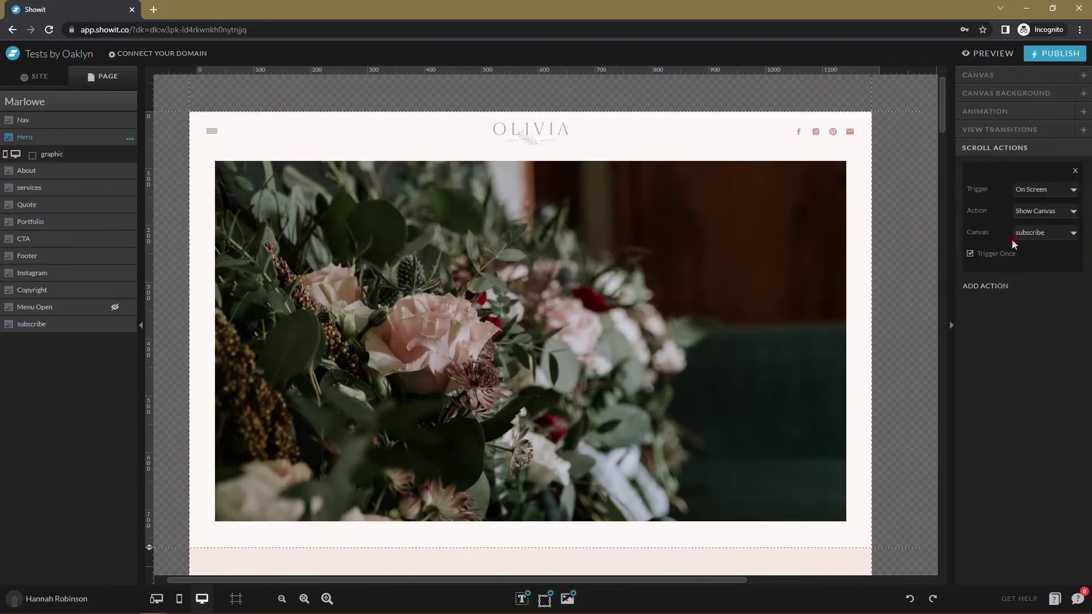
{"action": "left_click", "coordinate": [1073, 169]}
Add a scroll action to the About canvas with trigger On Screen and action Show Canvas, targeting the subscribe canvas.
{"action": "scroll", "coordinate": [732, 278], "scroll_direction": "down", "scroll_amount": 4}
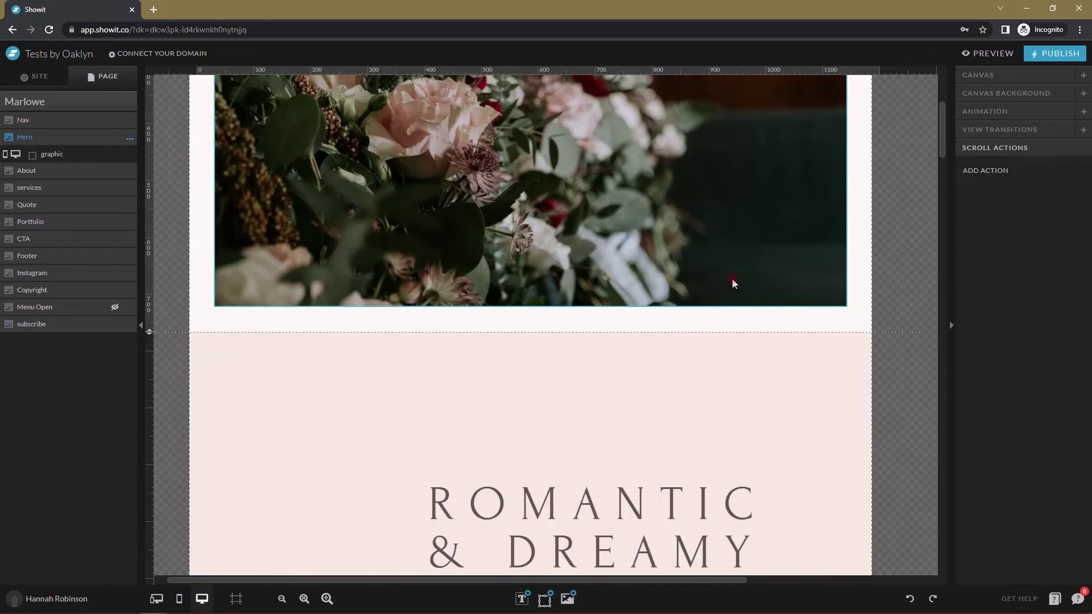
{"action": "left_click", "coordinate": [703, 390]}
{"action": "scroll", "coordinate": [660, 322], "scroll_direction": "down", "scroll_amount": 2}
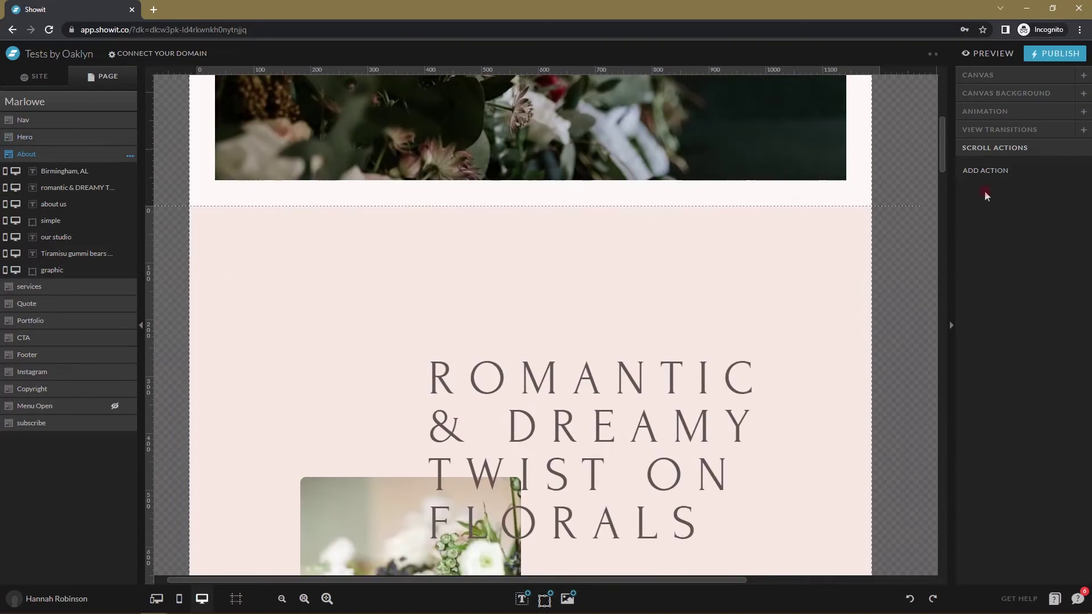
{"action": "left_click", "coordinate": [985, 170]}
{"action": "left_click", "coordinate": [1039, 232]}
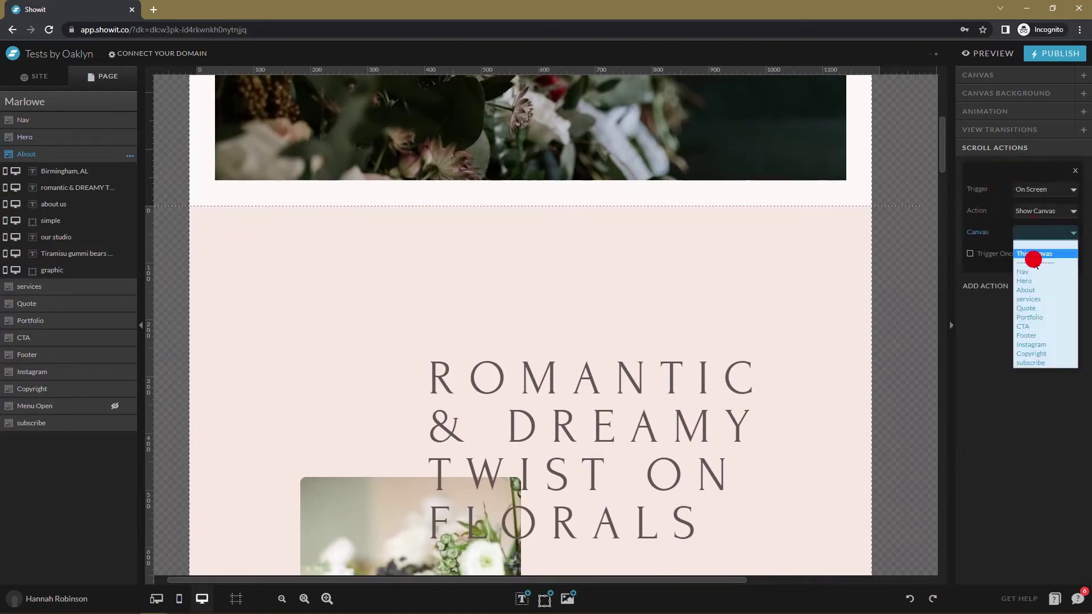
{"action": "left_click", "coordinate": [1036, 363]}
{"action": "left_click", "coordinate": [802, 192]}
{"action": "left_click", "coordinate": [811, 256]}
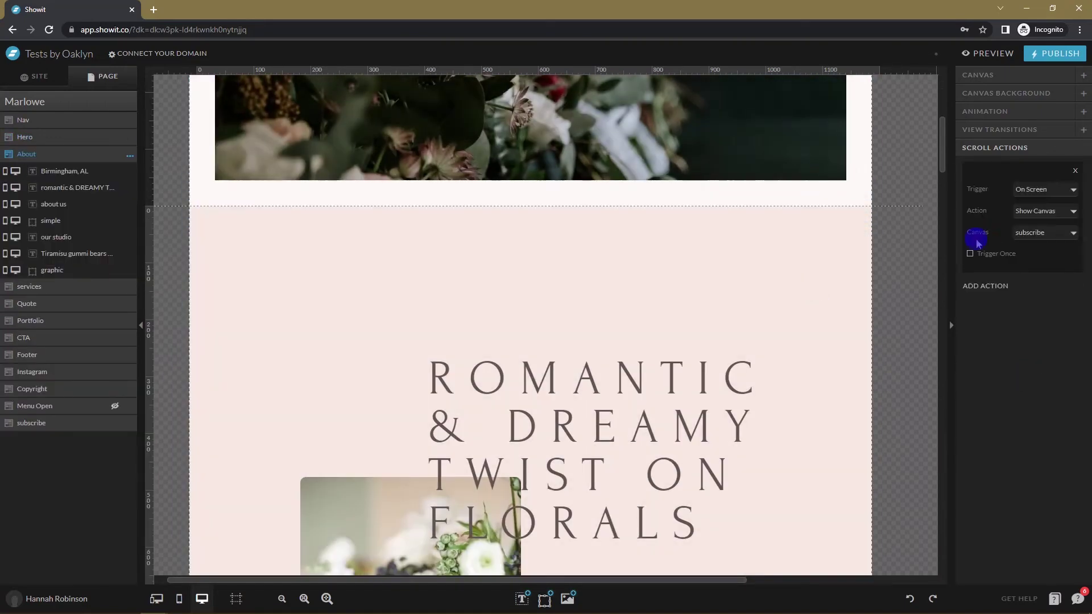
Preview the page, scroll past the About section to test the pop-up trigger, and dismiss the pop-up with its close icon.
{"action": "left_click", "coordinate": [1002, 52]}
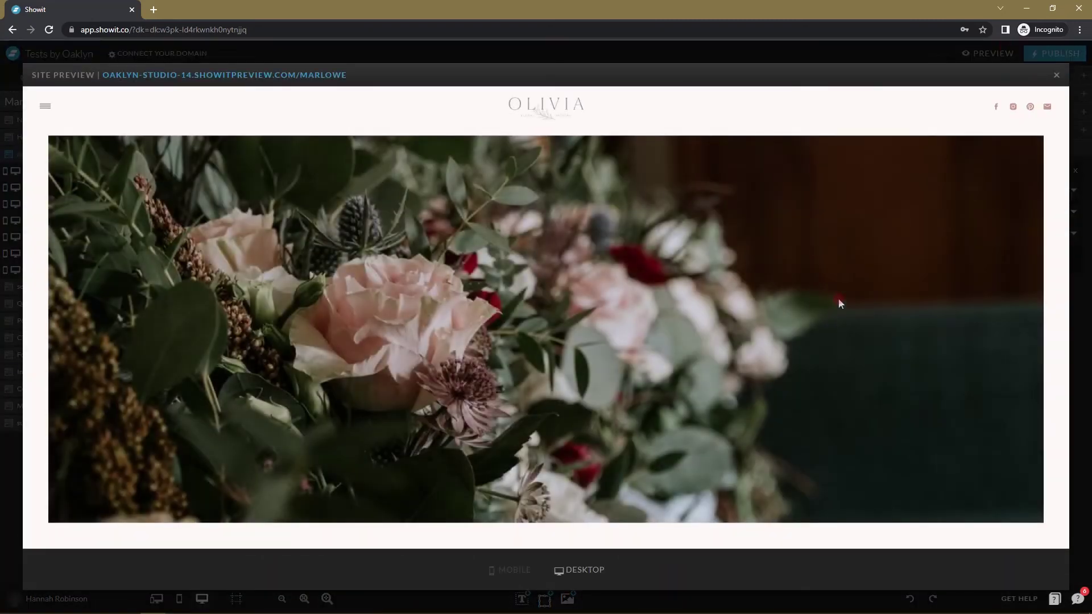
{"action": "scroll", "coordinate": [839, 303], "scroll_direction": "down", "scroll_amount": 5}
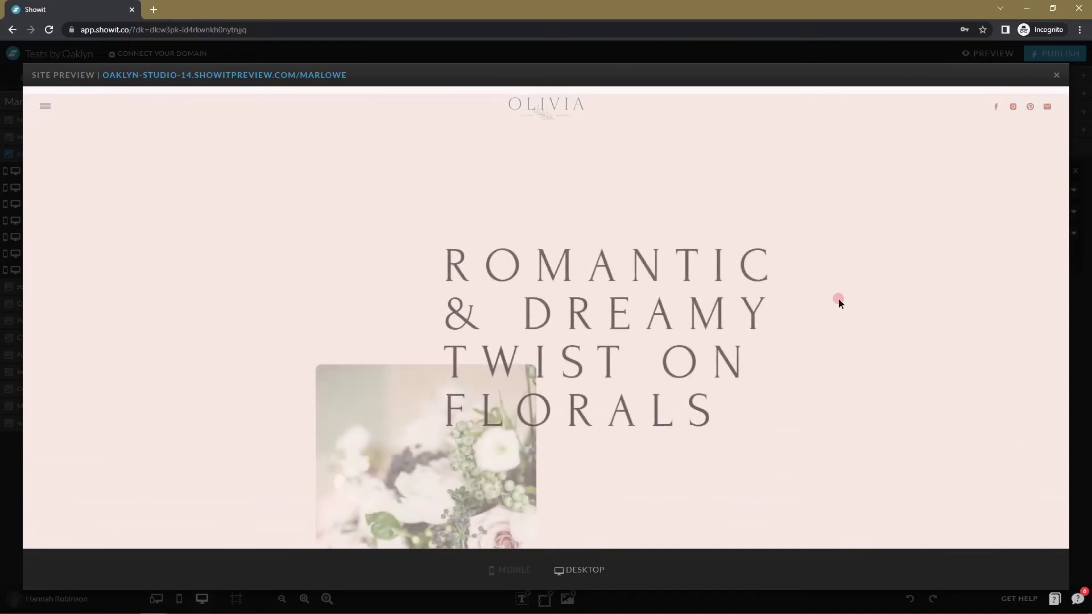
{"action": "scroll", "coordinate": [839, 303], "scroll_direction": "down", "scroll_amount": 5}
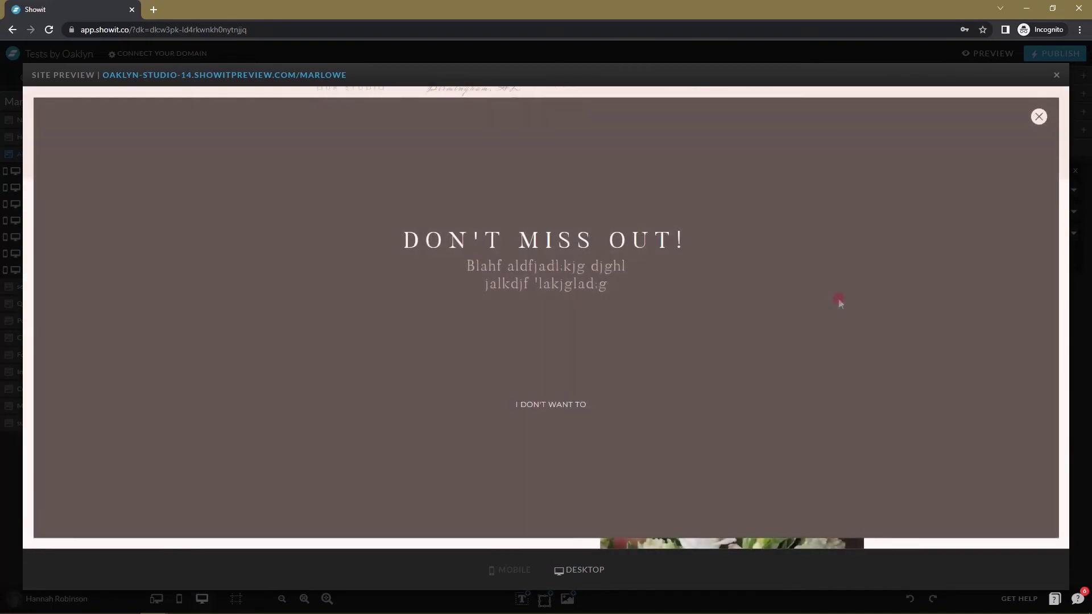
{"action": "scroll", "coordinate": [839, 303], "scroll_direction": "up", "scroll_amount": 5}
{"action": "scroll", "coordinate": [839, 302], "scroll_direction": "down", "scroll_amount": 8}
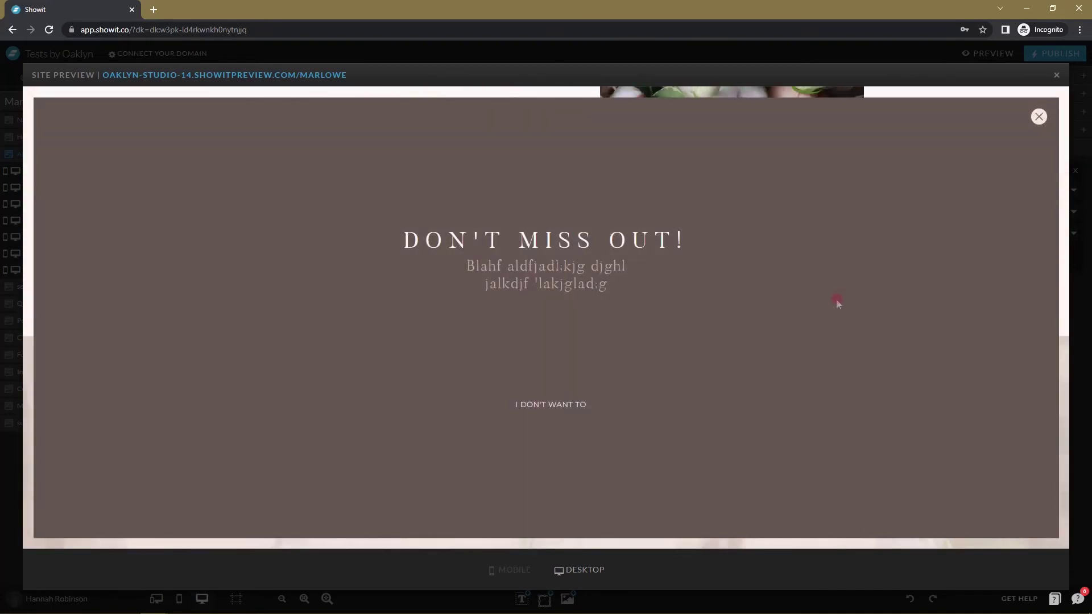
{"action": "left_click", "coordinate": [1038, 117]}
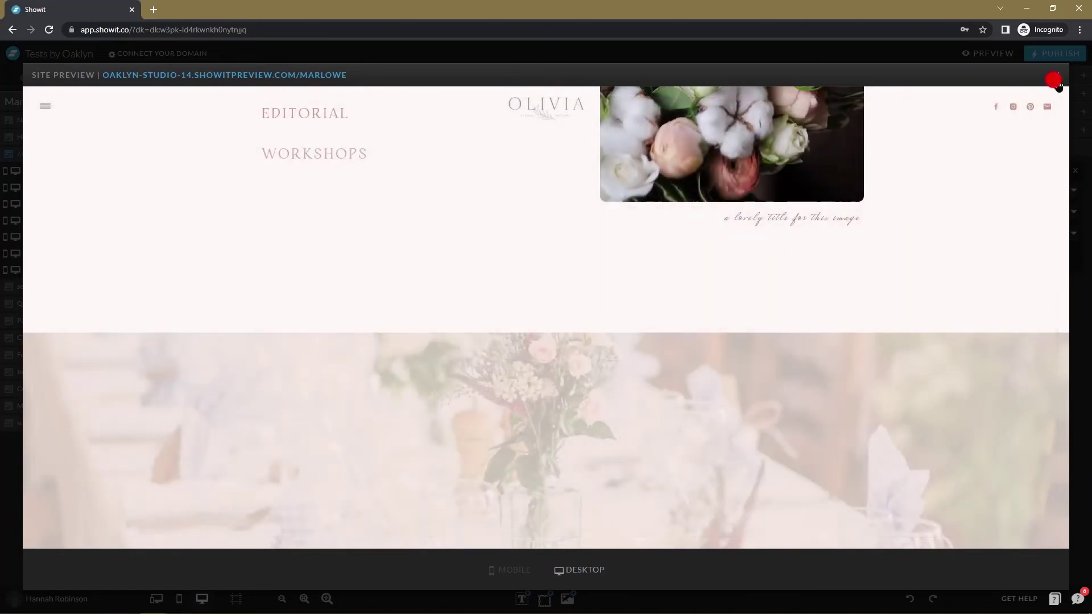
{"action": "left_click", "coordinate": [1056, 75]}
Preview the page again and scroll up and down behind the open pop-up to examine how it covers the window.
{"action": "scroll", "coordinate": [715, 280], "scroll_direction": "down", "scroll_amount": 10}
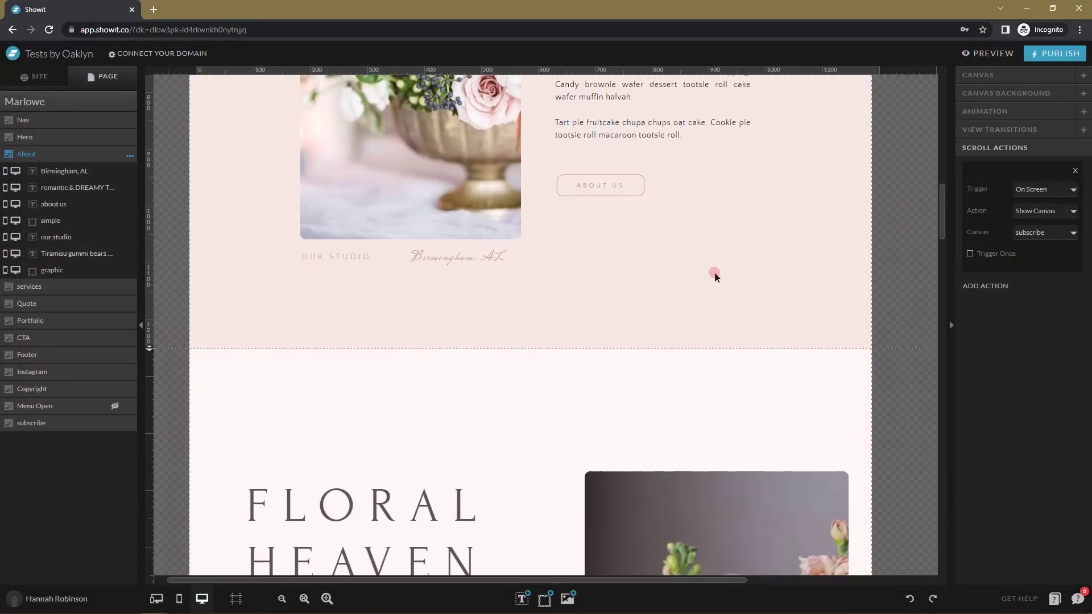
{"action": "scroll", "coordinate": [503, 271], "scroll_direction": "down", "scroll_amount": 10}
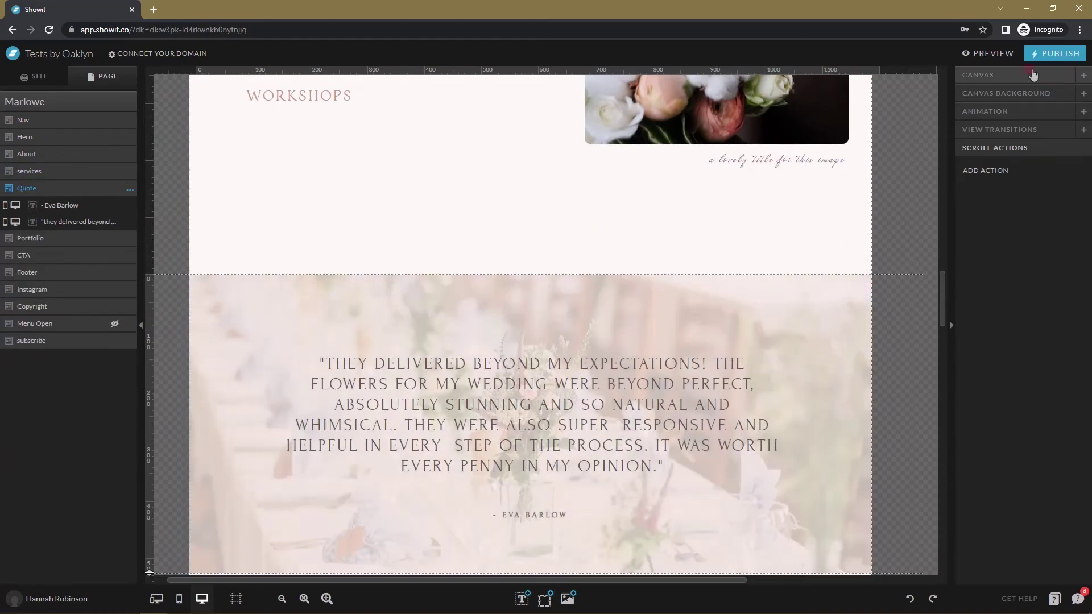
{"action": "left_click", "coordinate": [993, 53]}
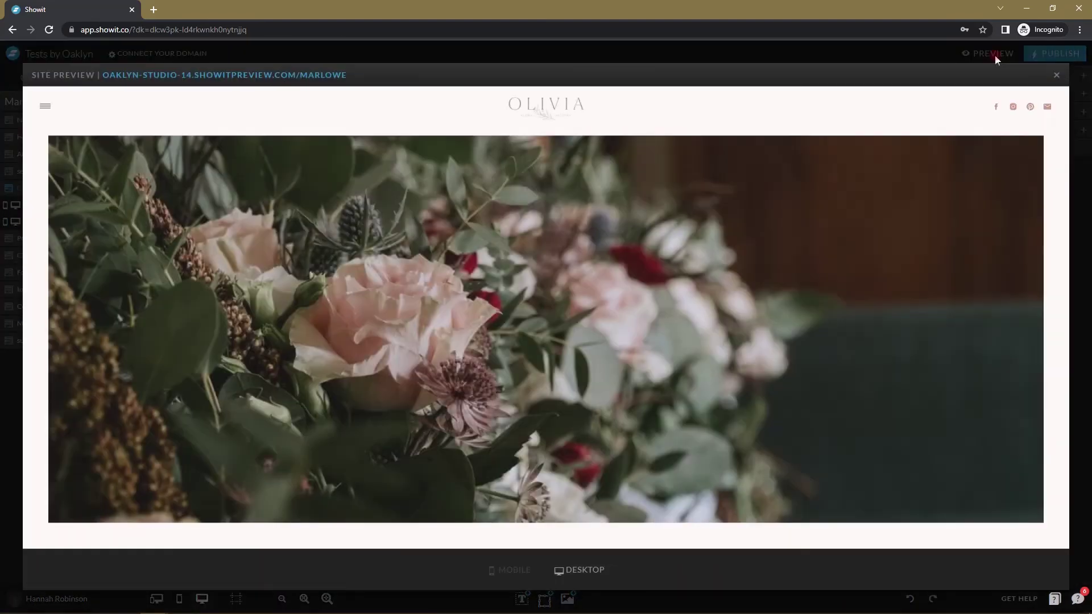
{"action": "scroll", "coordinate": [940, 230], "scroll_direction": "down", "scroll_amount": 4}
{"action": "scroll", "coordinate": [938, 228], "scroll_direction": "down", "scroll_amount": 5}
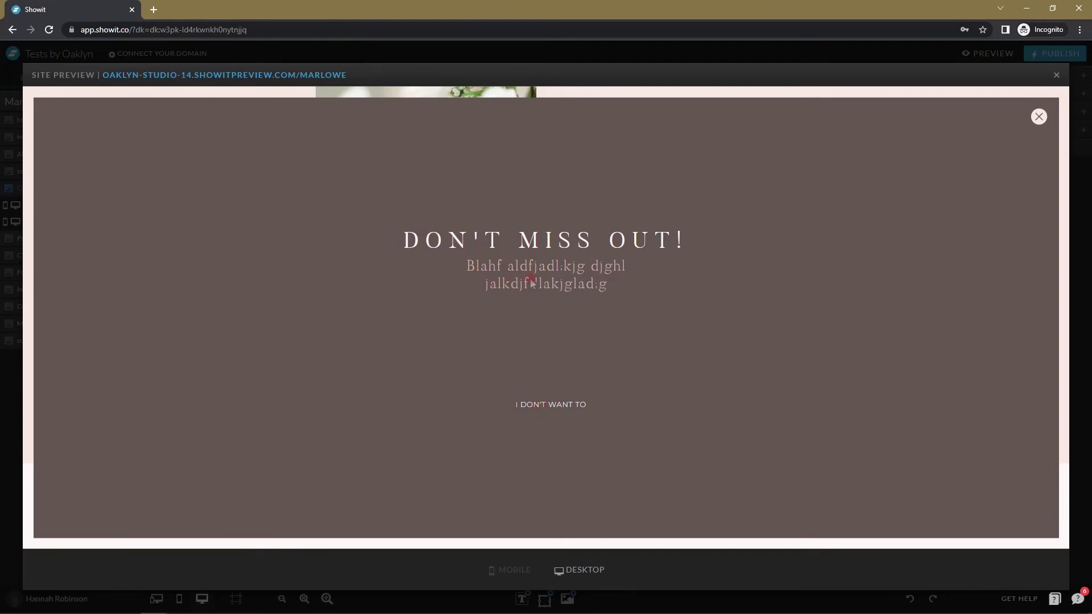
{"action": "scroll", "coordinate": [993, 188], "scroll_direction": "down", "scroll_amount": 3}
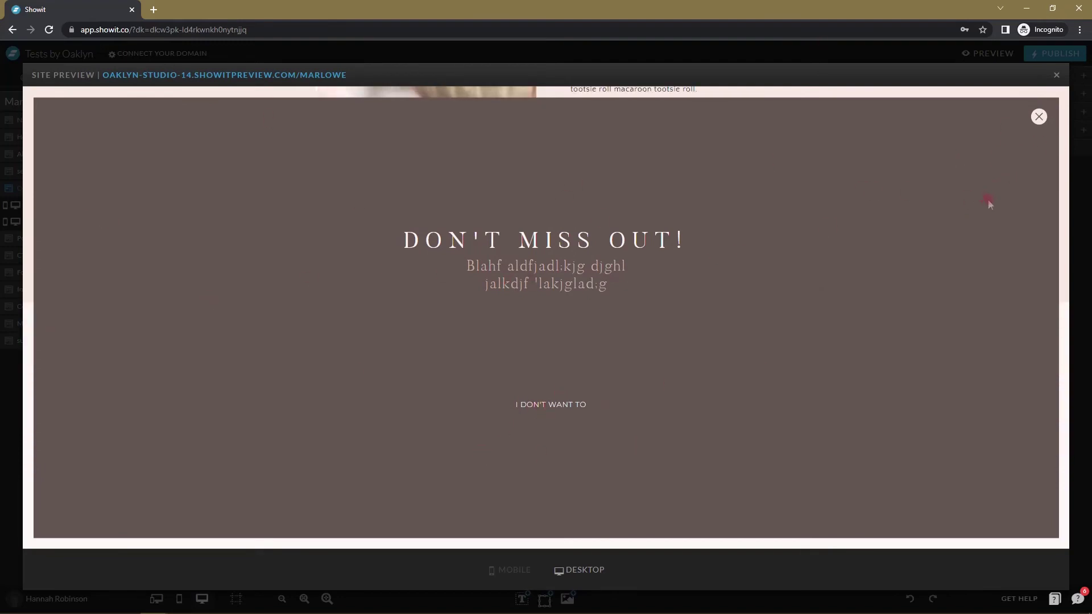
{"action": "scroll", "coordinate": [990, 205], "scroll_direction": "up", "scroll_amount": 5}
{"action": "scroll", "coordinate": [814, 209], "scroll_direction": "down", "scroll_amount": 5}
{"action": "scroll", "coordinate": [807, 210], "scroll_direction": "up", "scroll_amount": 5}
{"action": "scroll", "coordinate": [802, 212], "scroll_direction": "down", "scroll_amount": 4}
{"action": "scroll", "coordinate": [801, 210], "scroll_direction": "up", "scroll_amount": 3}
{"action": "scroll", "coordinate": [802, 211], "scroll_direction": "up", "scroll_amount": 6}
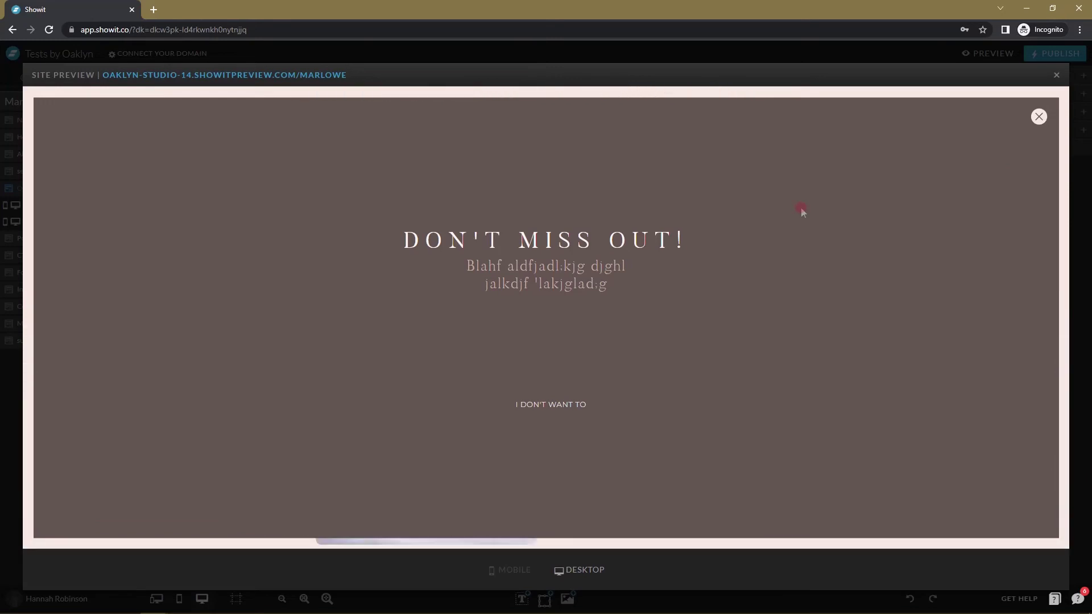
{"action": "left_click", "coordinate": [1056, 76]}
Delete the brown background shape from the subscribe canvas.
{"action": "scroll", "coordinate": [707, 410], "scroll_direction": "down", "scroll_amount": 15}
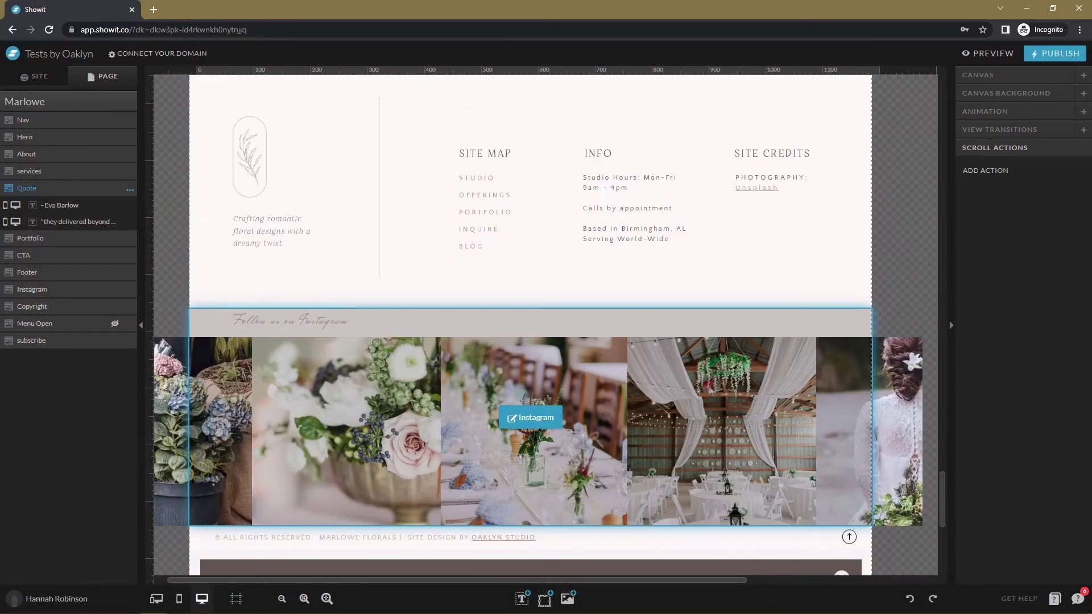
{"action": "scroll", "coordinate": [699, 376], "scroll_direction": "down", "scroll_amount": 5}
{"action": "left_click", "coordinate": [791, 299]}
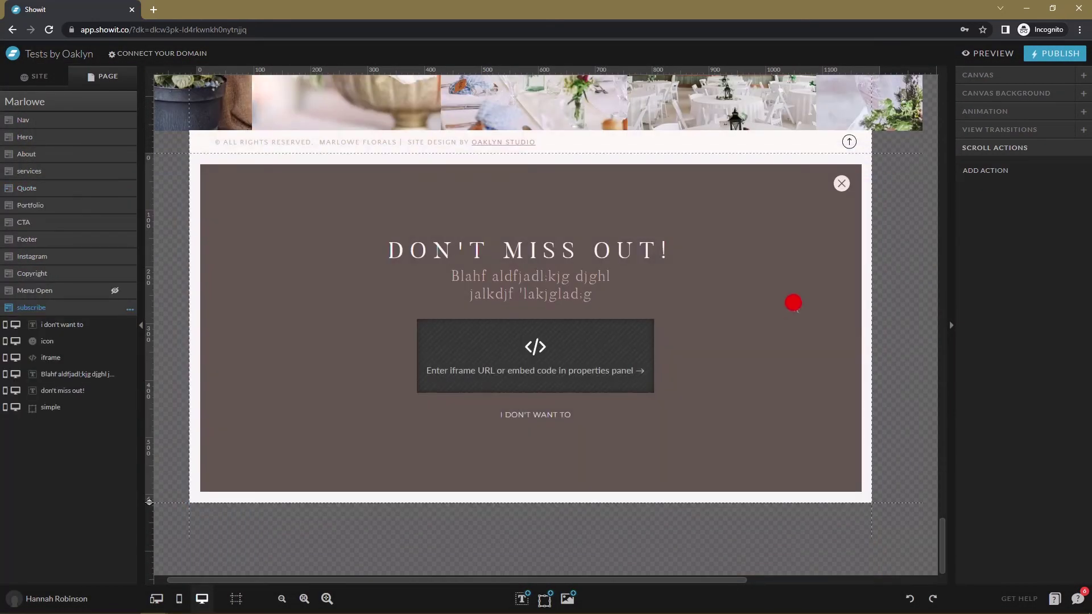
{"action": "left_click", "coordinate": [862, 163]}
{"action": "left_click", "coordinate": [856, 169]}
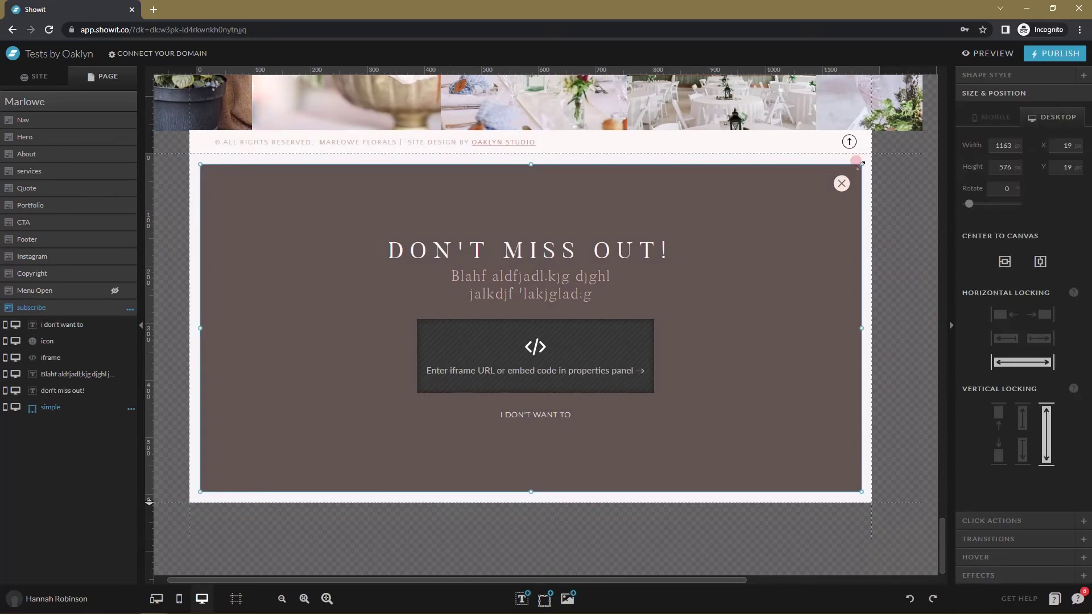
{"action": "left_click_drag", "start_coordinate": [861, 164], "coordinate": [875, 154]}
{"action": "key", "text": "Delete"}
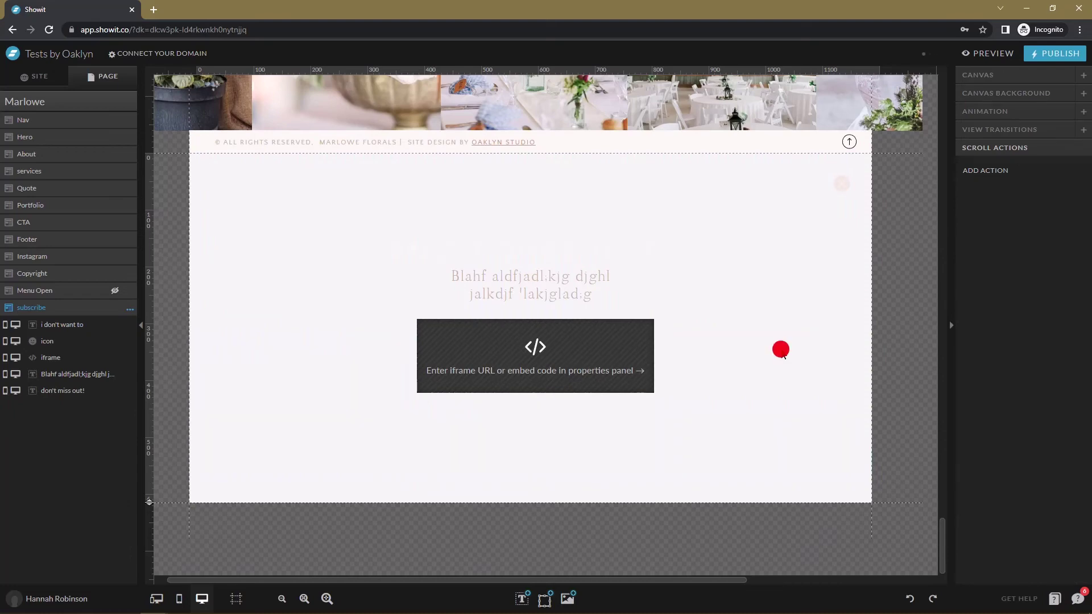
Set the subscribe canvas's background color to palette color 1 (#625451) and preview the page.
{"action": "left_click", "coordinate": [999, 92]}
{"action": "left_click", "coordinate": [1036, 166]}
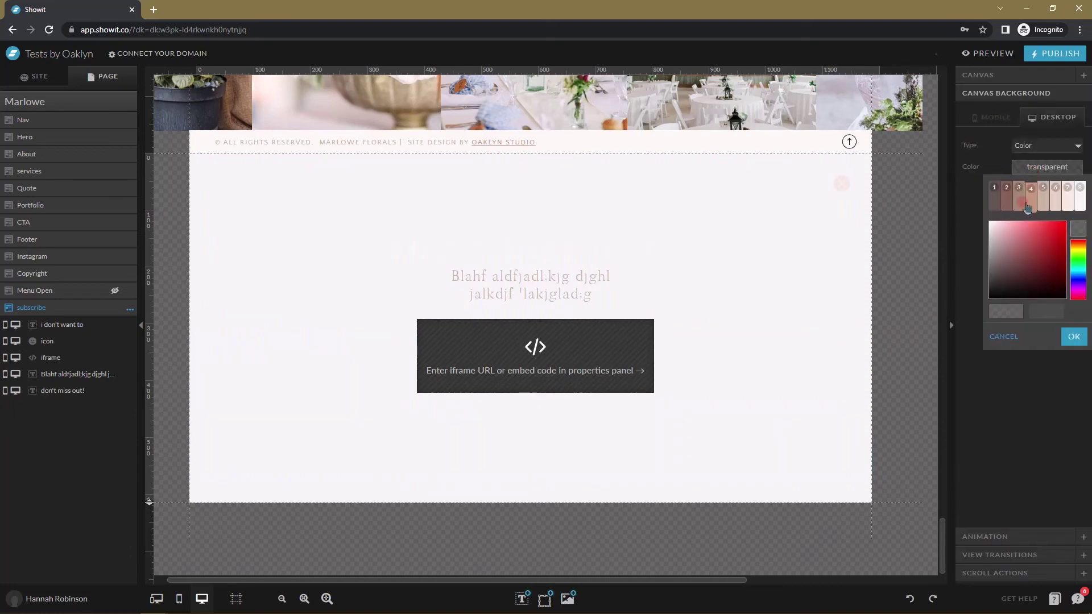
{"action": "left_click", "coordinate": [994, 198]}
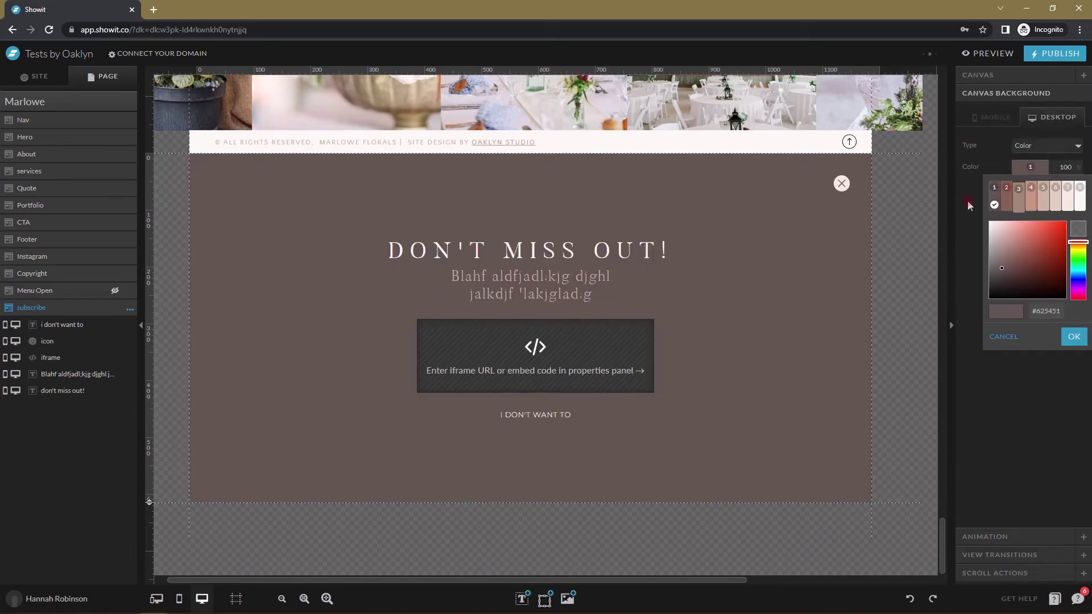
{"action": "left_click", "coordinate": [870, 200]}
{"action": "left_click", "coordinate": [1002, 53]}
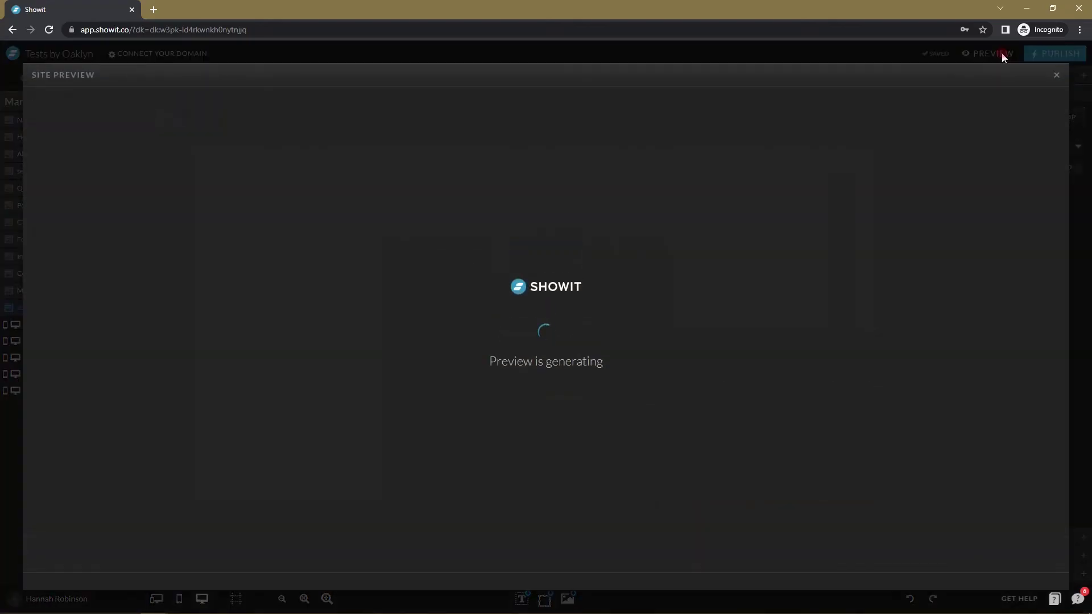
Scroll the preview past the About section repeatedly, dismiss the pop-up each time with the "I don't want to" text, and close the preview.
{"action": "scroll", "coordinate": [777, 241], "scroll_direction": "down", "scroll_amount": 5}
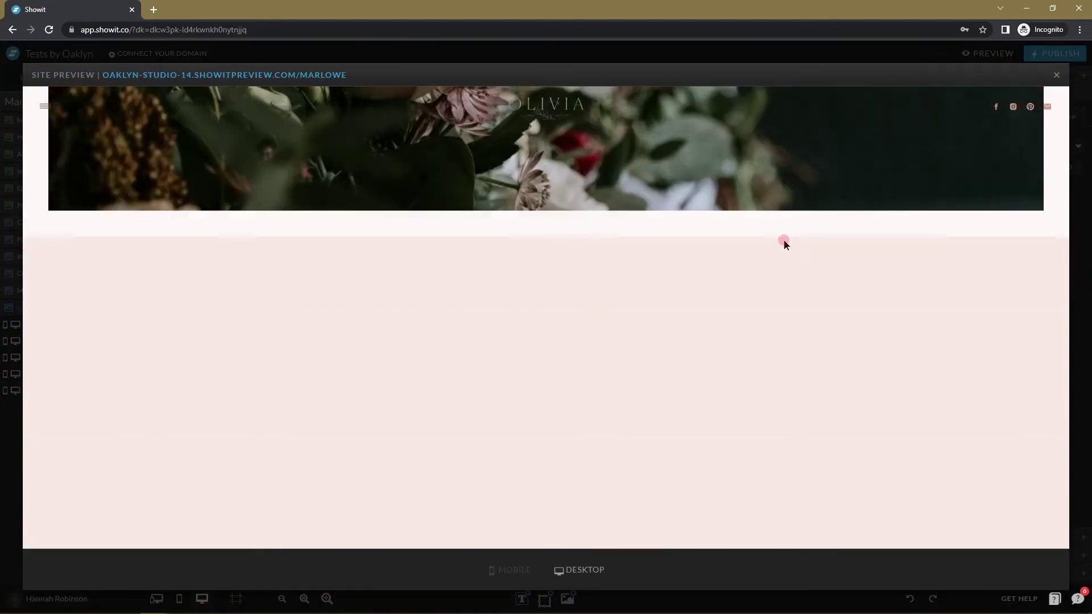
{"action": "scroll", "coordinate": [784, 242], "scroll_direction": "down", "scroll_amount": 5}
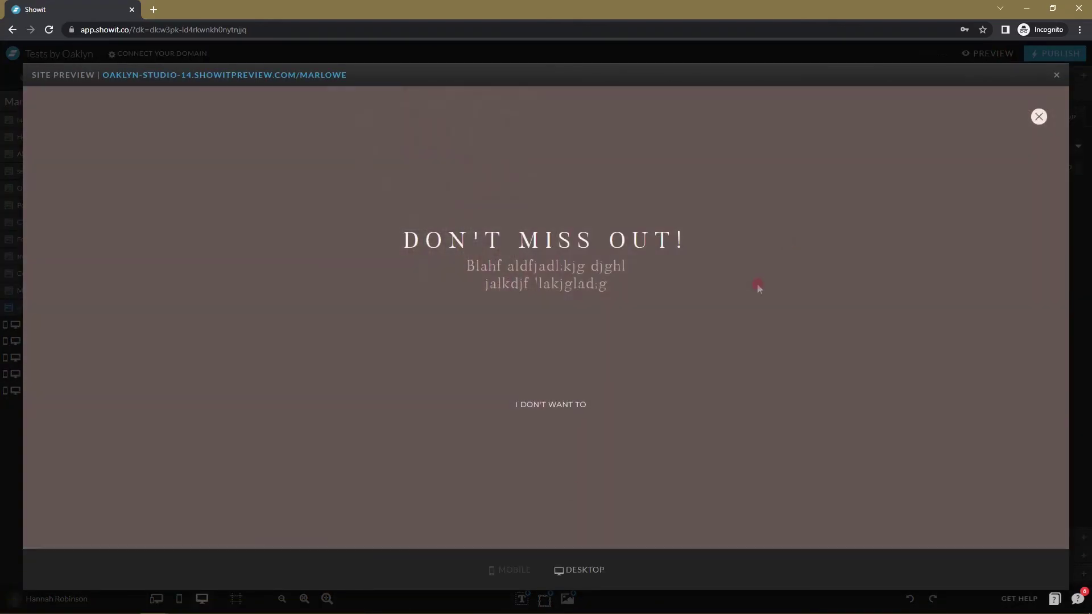
{"action": "left_click", "coordinate": [556, 404]}
{"action": "scroll", "coordinate": [699, 376], "scroll_direction": "up", "scroll_amount": 5}
{"action": "left_click", "coordinate": [556, 401]}
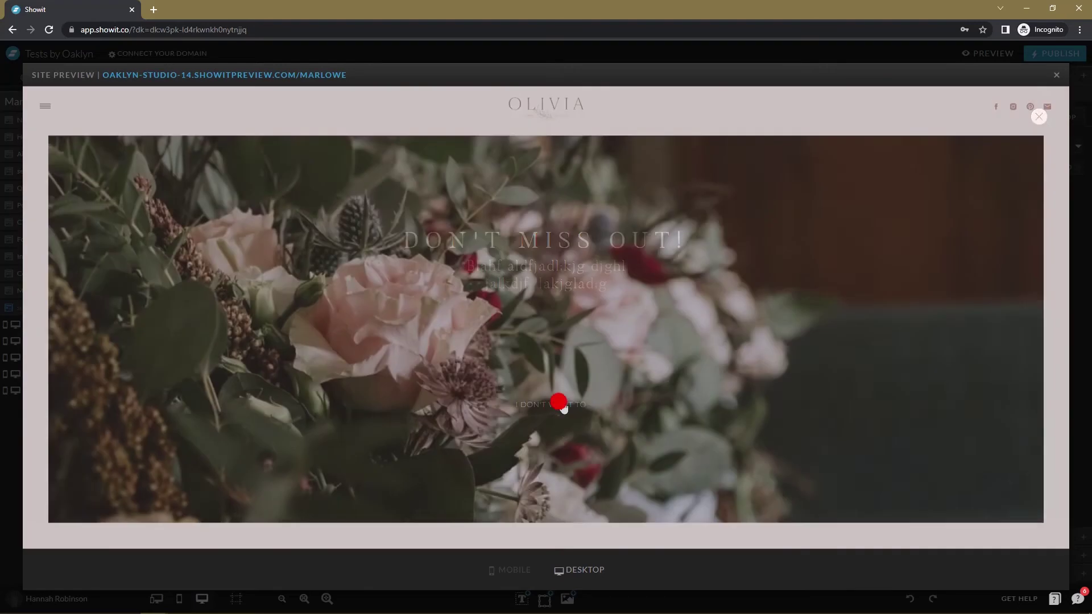
{"action": "scroll", "coordinate": [558, 405], "scroll_direction": "down", "scroll_amount": 5}
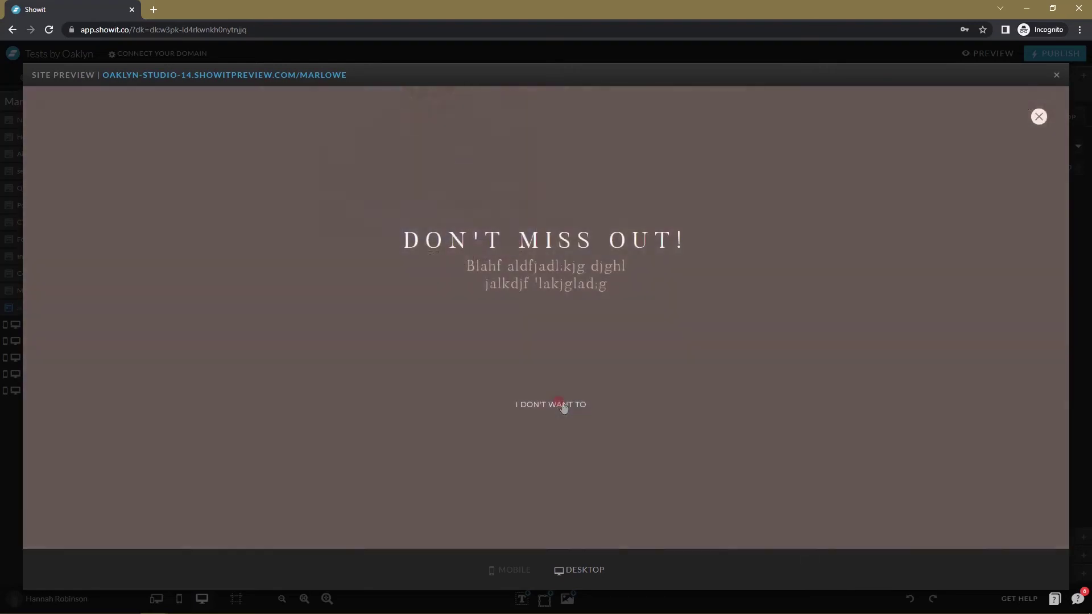
{"action": "left_click", "coordinate": [563, 404]}
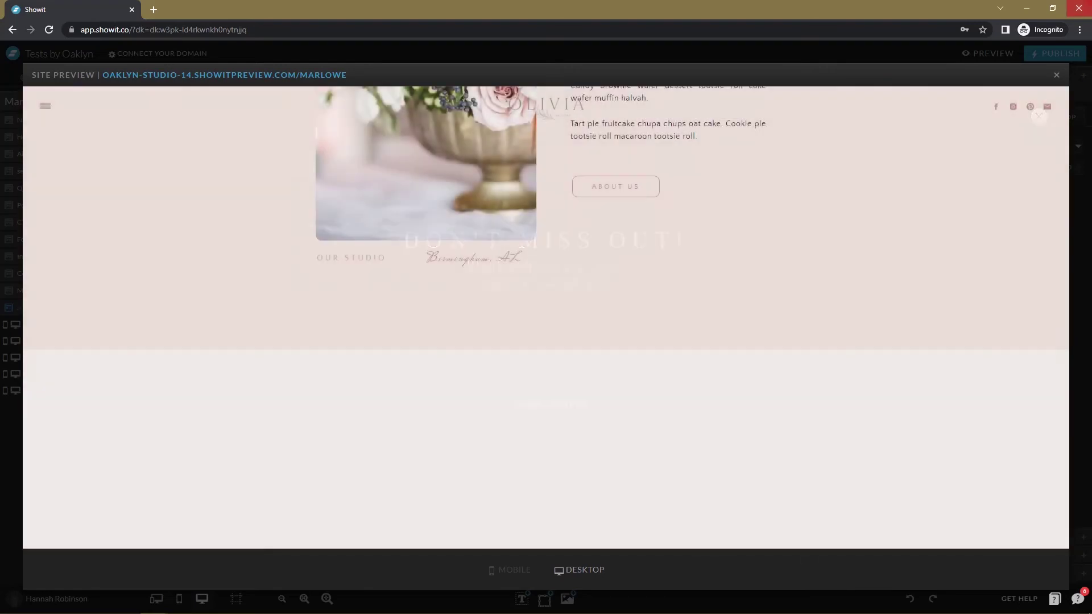
{"action": "left_click", "coordinate": [1058, 79]}
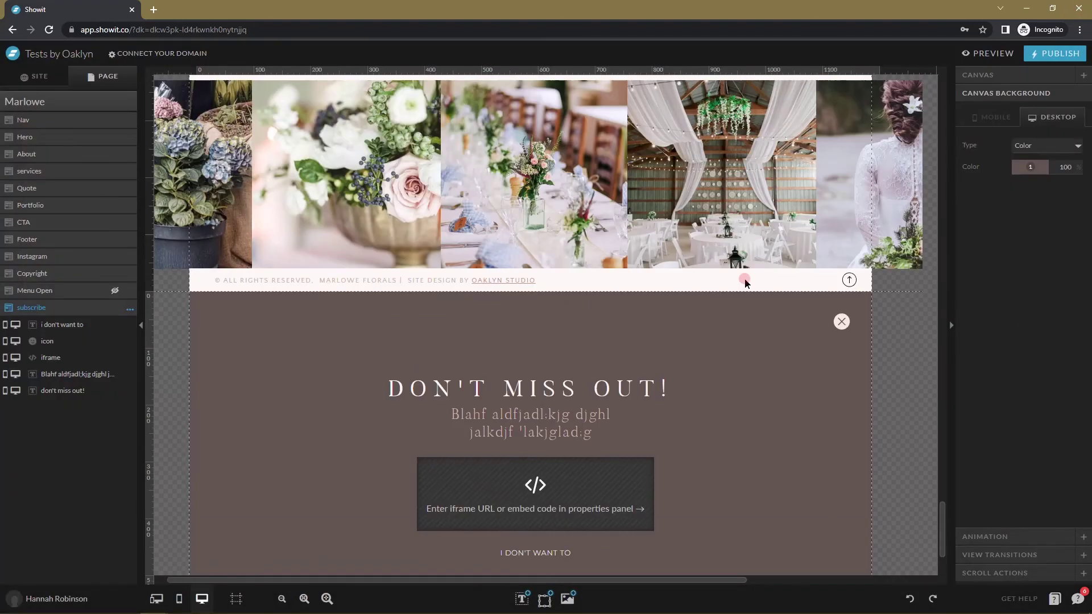
Set the About canvas's on-screen scroll action that shows the subscribe canvas to trigger only once.
{"action": "scroll", "coordinate": [743, 275], "scroll_direction": "up", "scroll_amount": 10}
{"action": "scroll", "coordinate": [794, 548], "scroll_direction": "up", "scroll_amount": 15}
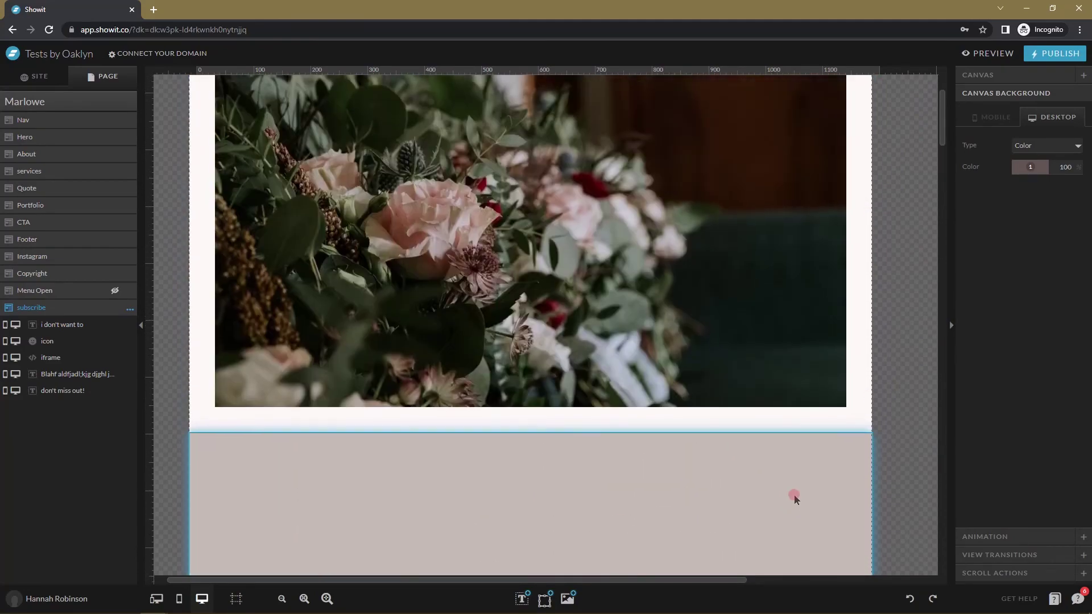
{"action": "scroll", "coordinate": [795, 500], "scroll_direction": "down", "scroll_amount": 2}
{"action": "left_click", "coordinate": [815, 463]}
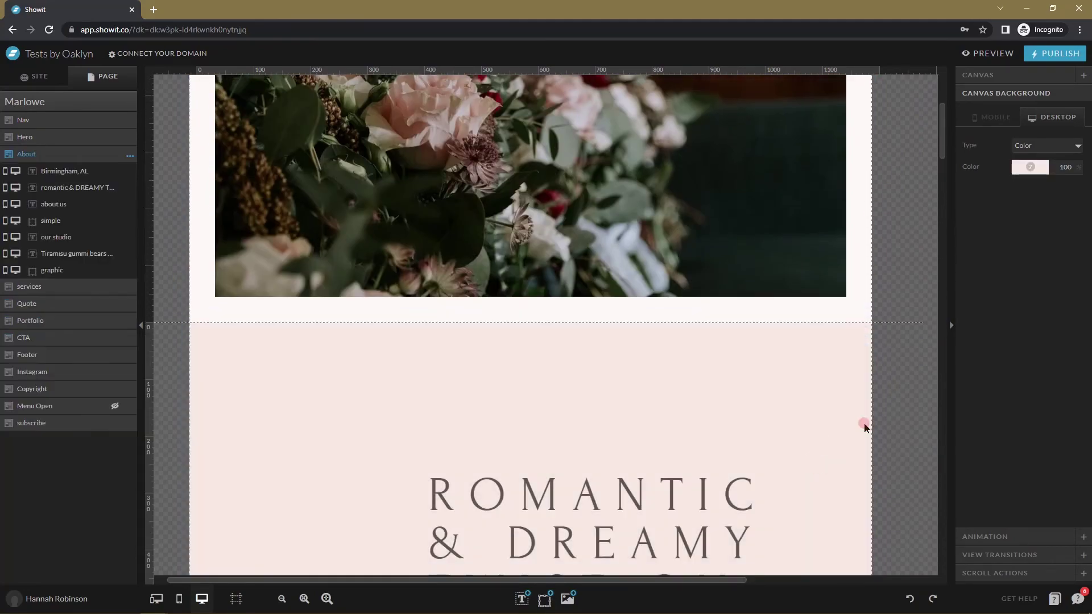
{"action": "scroll", "coordinate": [863, 427], "scroll_direction": "down", "scroll_amount": 6}
{"action": "left_click", "coordinate": [1041, 557]}
{"action": "left_click", "coordinate": [990, 574]}
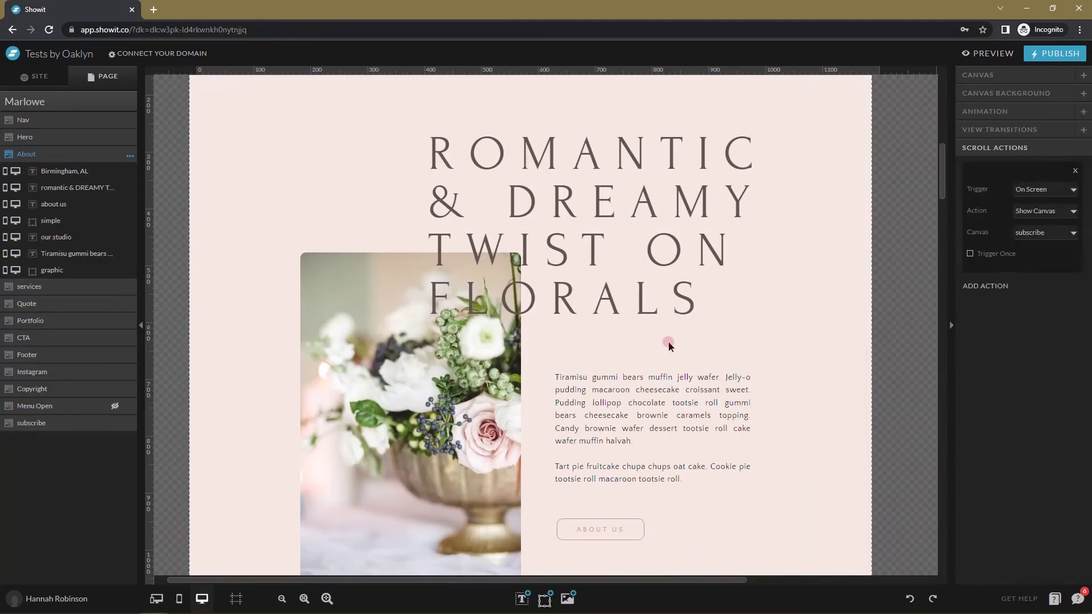
{"action": "left_click", "coordinate": [970, 253]}
Preview the page, dismiss the pop-up with its close icon, scroll past the About section again to test the single trigger, and close the preview.
{"action": "left_click", "coordinate": [991, 53]}
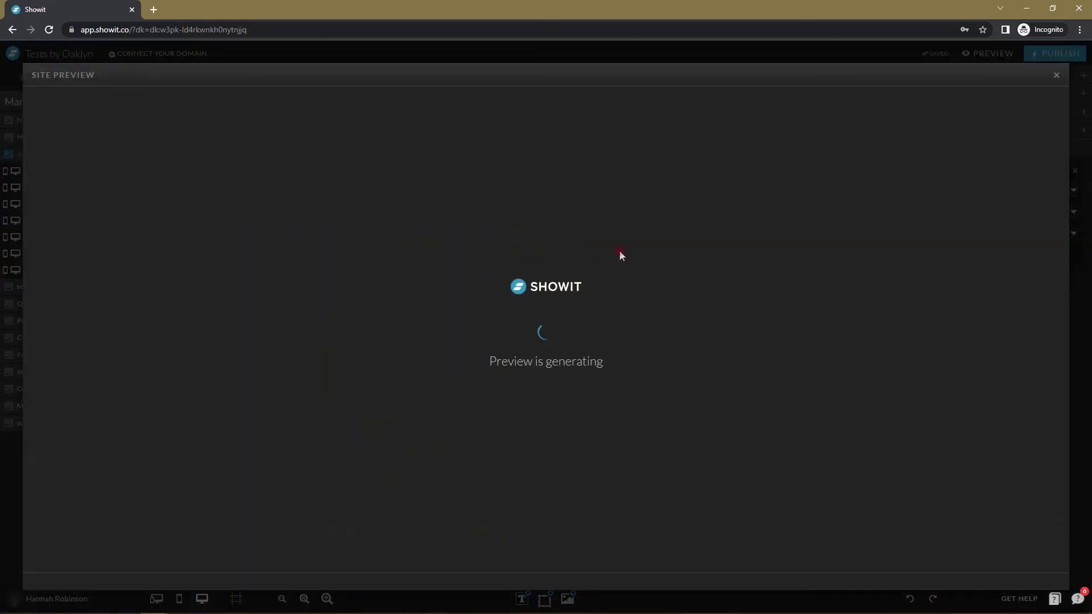
{"action": "scroll", "coordinate": [763, 224], "scroll_direction": "down", "scroll_amount": 5}
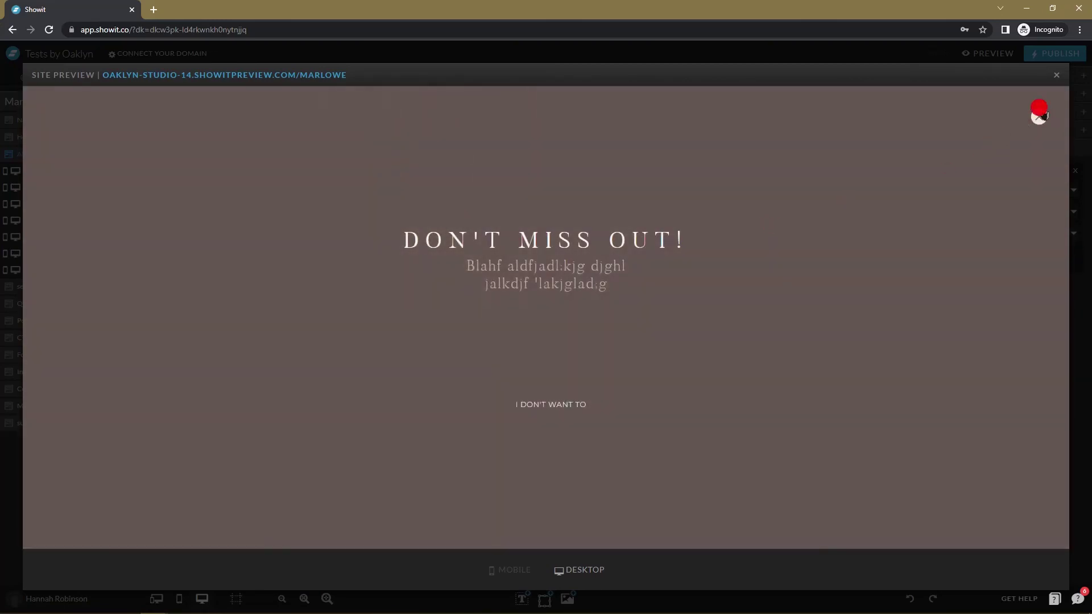
{"action": "left_click", "coordinate": [1039, 116]}
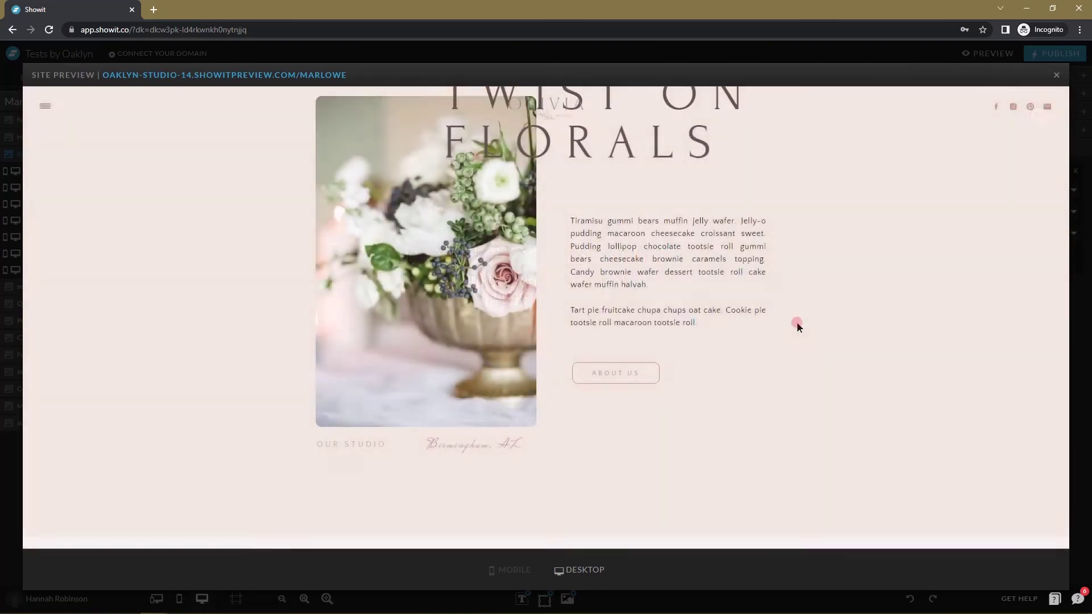
{"action": "scroll", "coordinate": [798, 325], "scroll_direction": "up", "scroll_amount": 5}
{"action": "scroll", "coordinate": [799, 335], "scroll_direction": "down", "scroll_amount": 15}
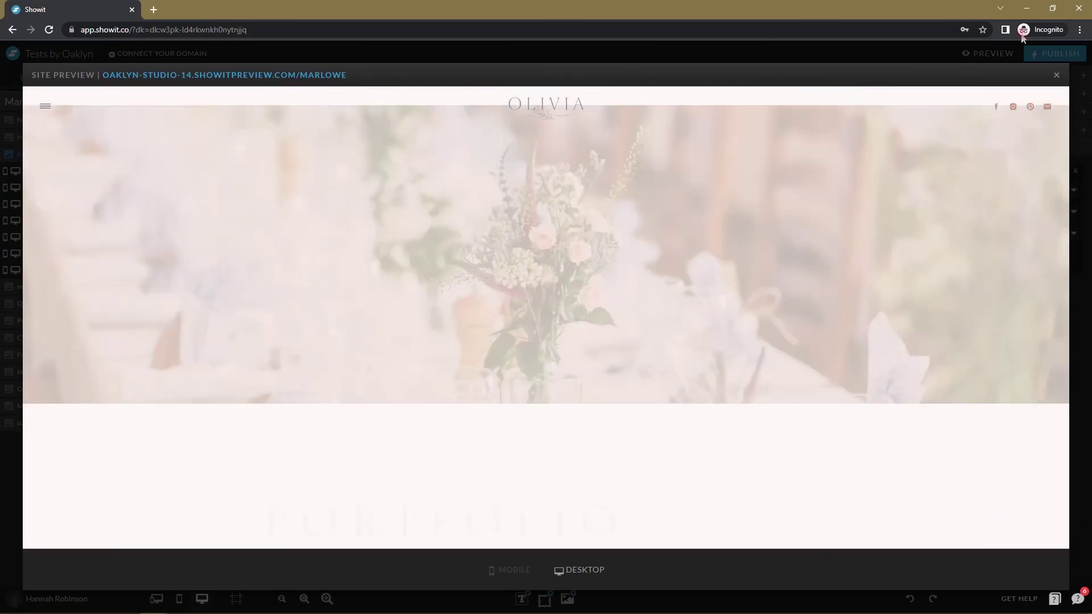
{"action": "left_click", "coordinate": [1056, 76]}
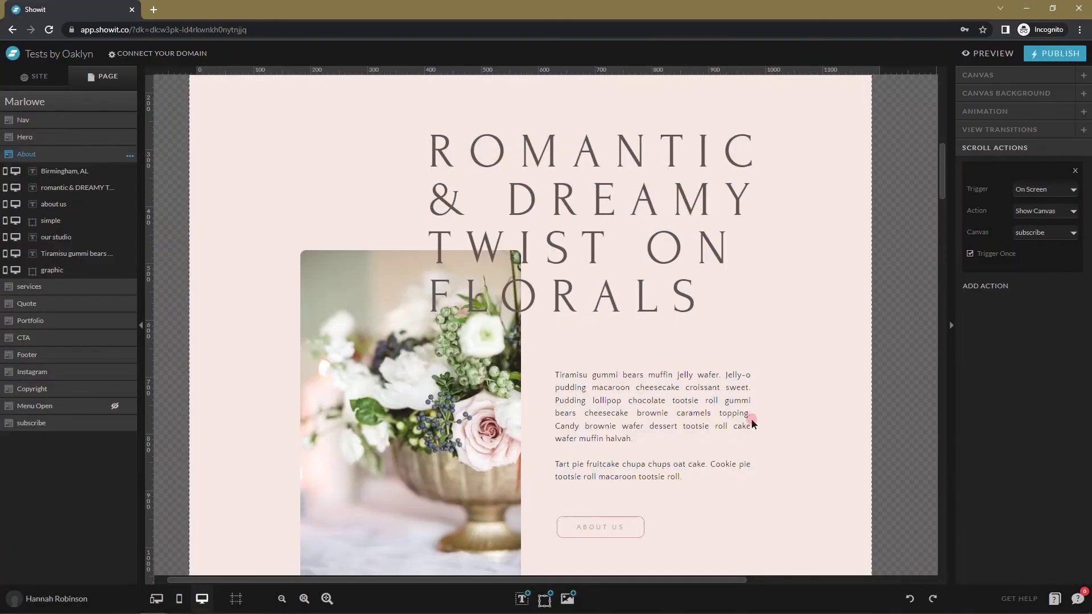